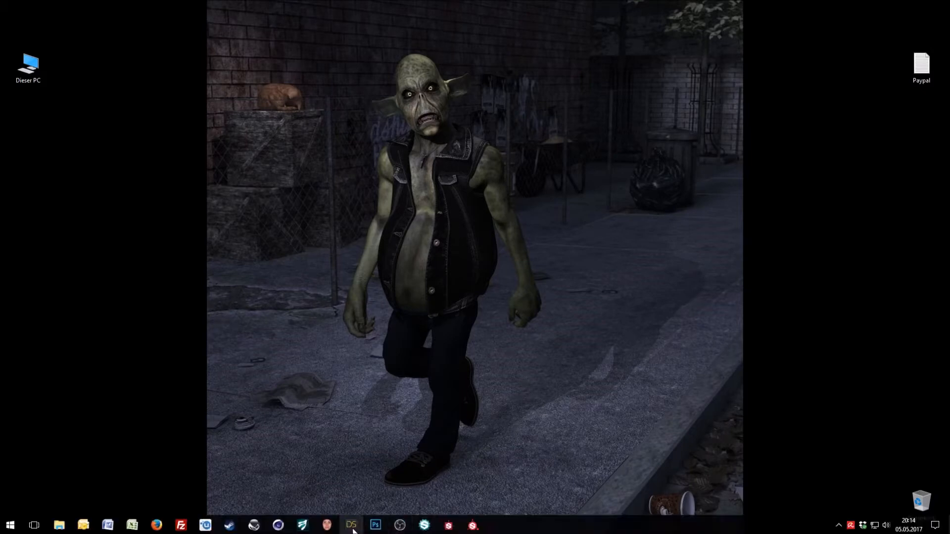
Switch to DAZ Studio and load the G3F_Base figure from the Genesis 3 Female folder of the content library.
mouse_move(352, 529)
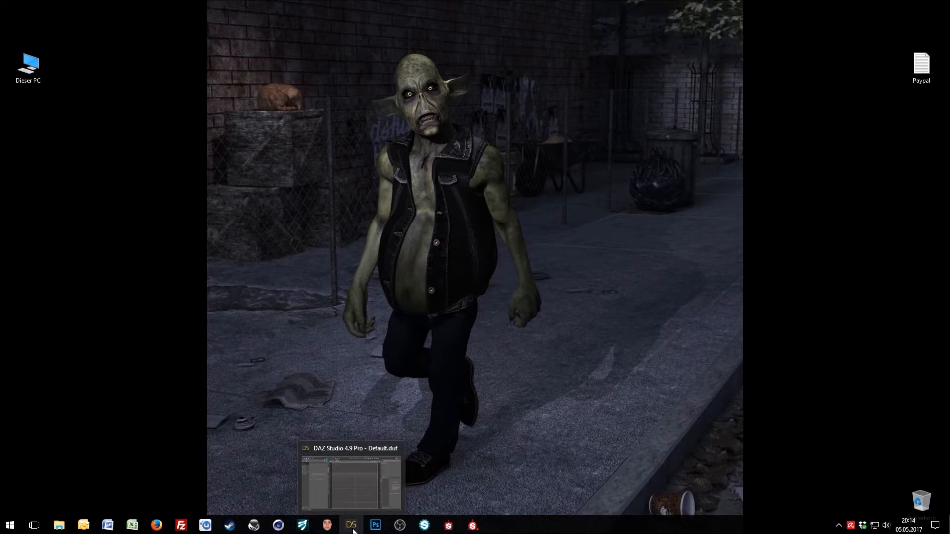
click(352, 527)
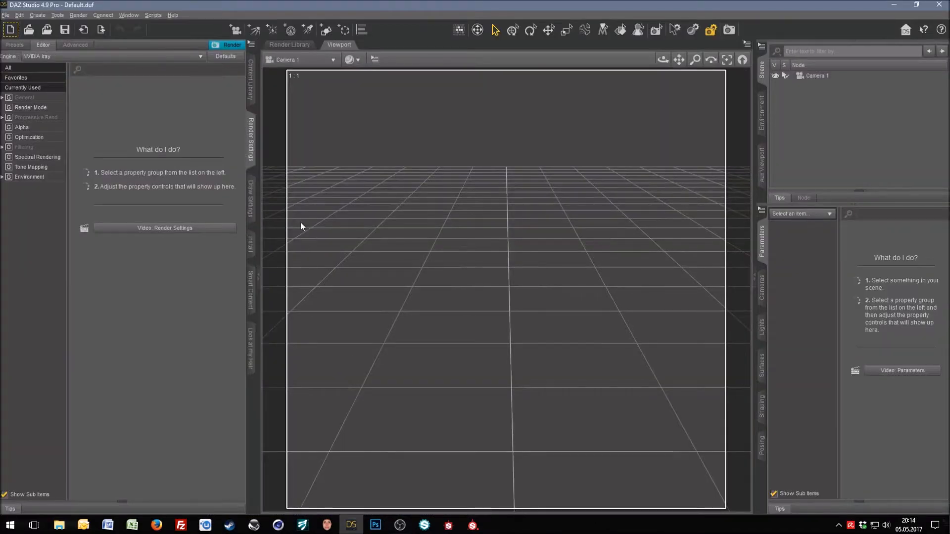
click(251, 79)
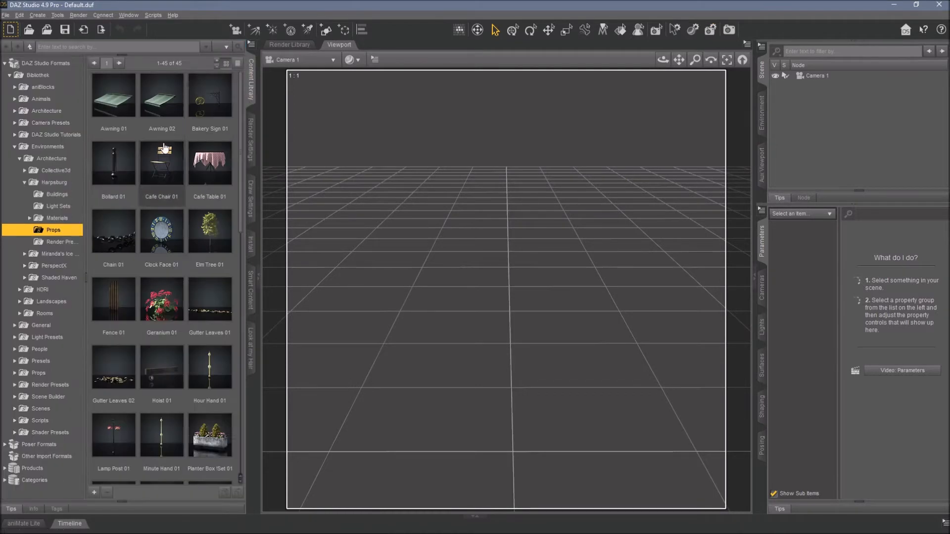
double_click(47, 147)
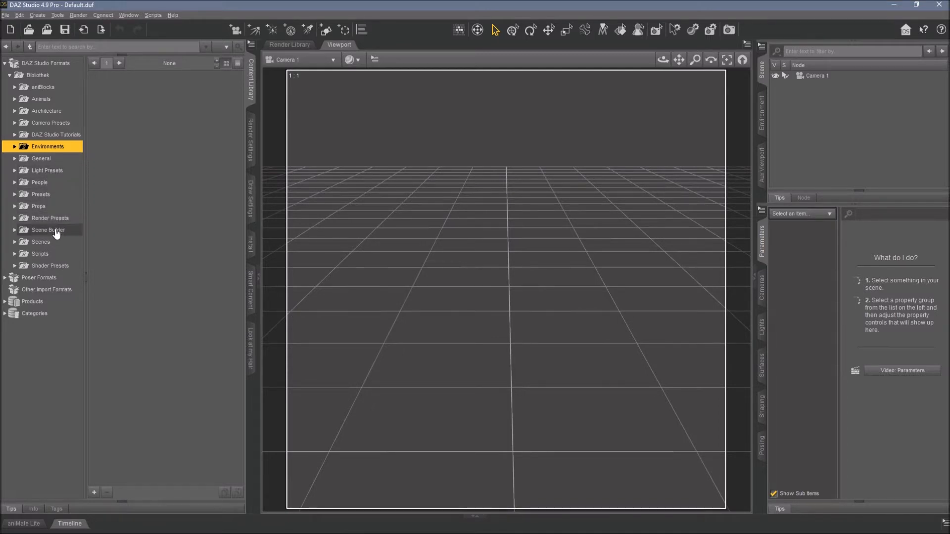
click(52, 186)
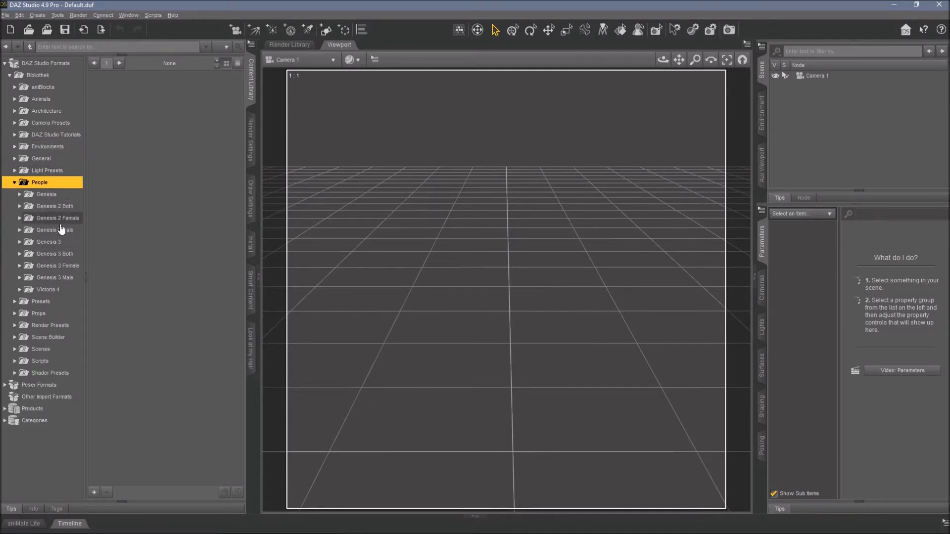
click(55, 270)
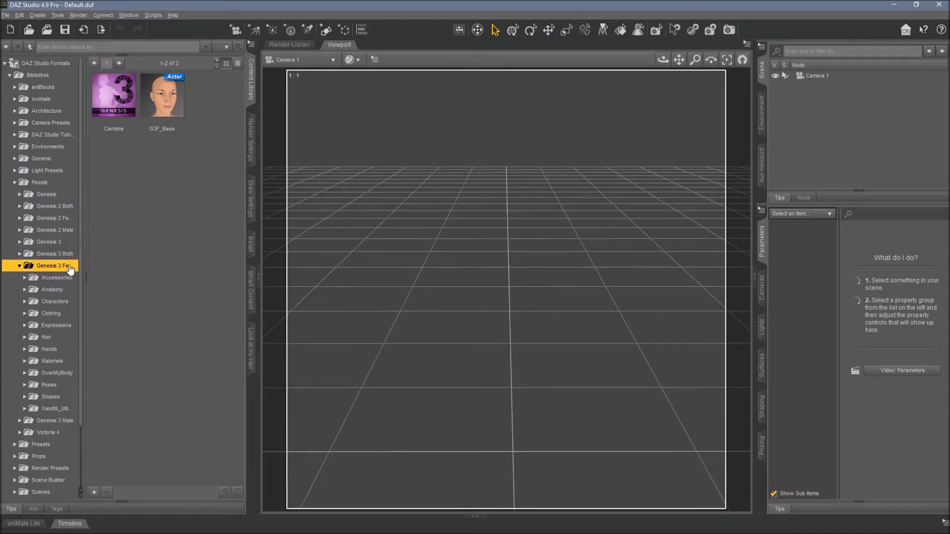
click(162, 105)
double_click(162, 105)
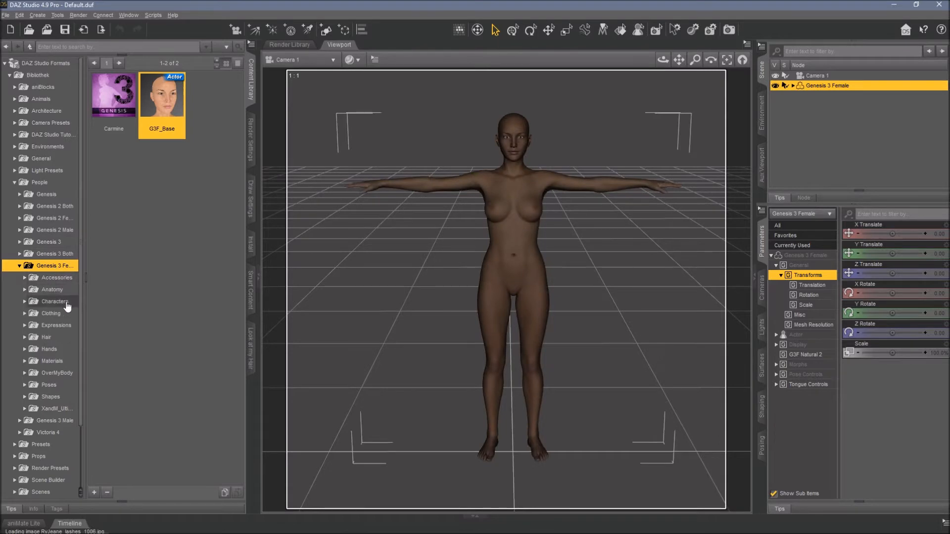
Dress the Genesis 3 Female figure in the complete Hot Jumpsuit !Outfit from its clothing library.
click(54, 313)
scroll(59, 296, down, 5)
click(62, 297)
double_click(122, 101)
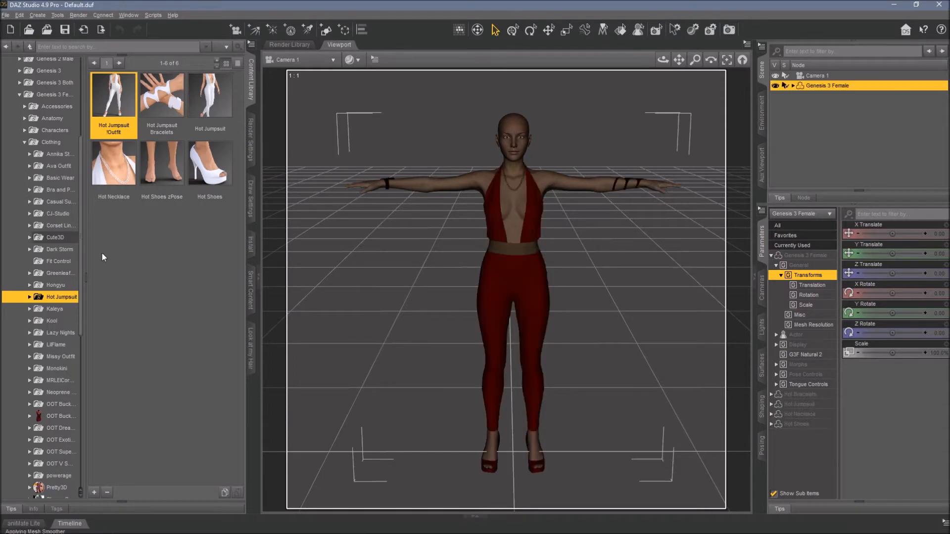
Add Galene Hair from the Genesis 3 Female hair library to the figure.
double_click(51, 142)
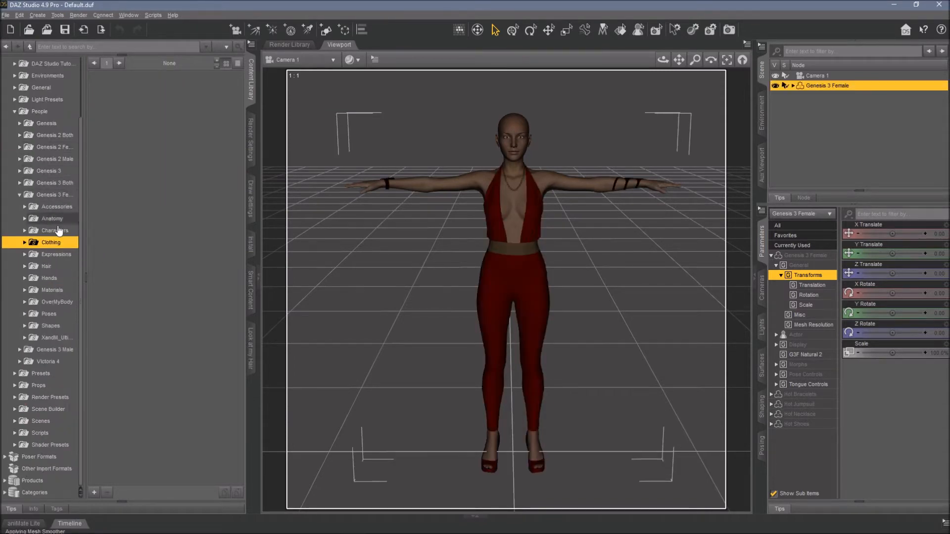
double_click(47, 266)
scroll(67, 296, down, 4)
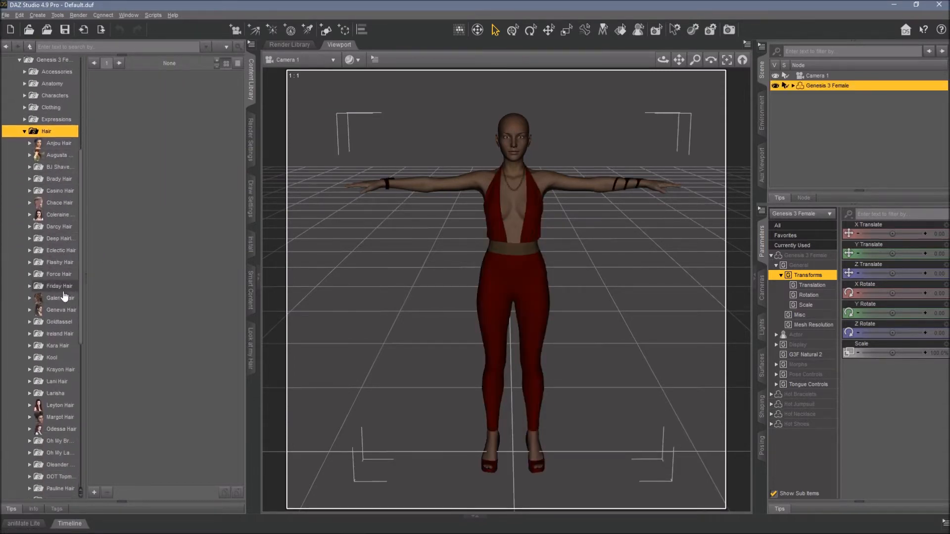
click(63, 290)
click(65, 296)
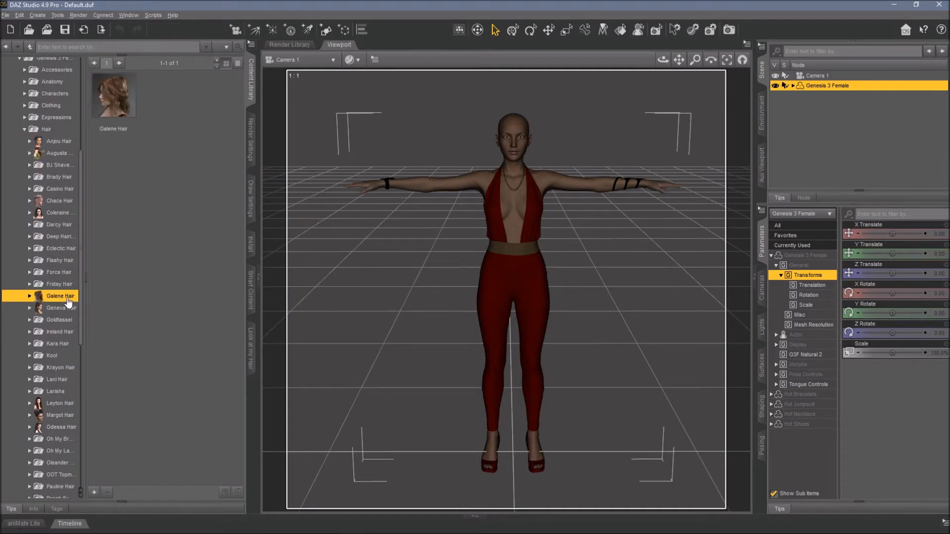
click(120, 98)
double_click(121, 98)
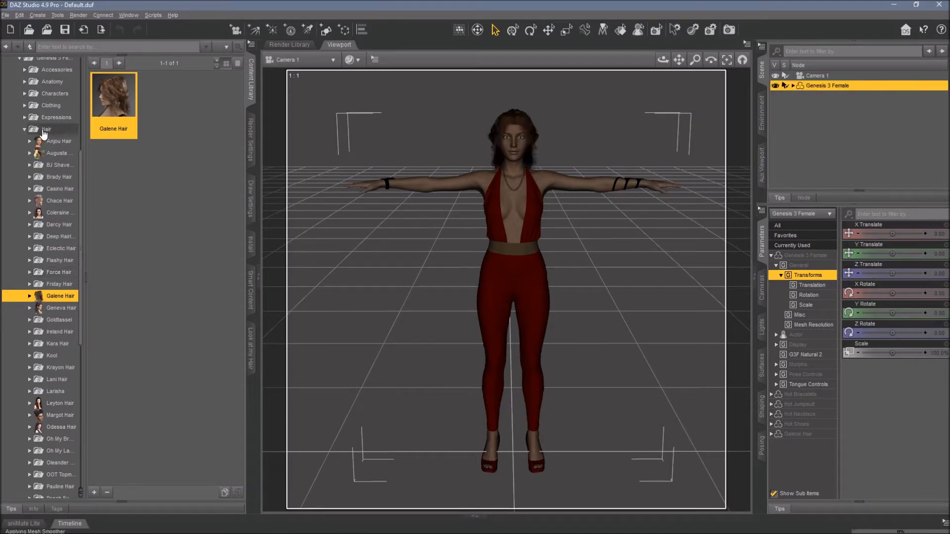
Apply Fashion Model Pose 07 from the Genesis 3 Female pose library to the figure.
click(45, 129)
scroll(40, 267, down, 5)
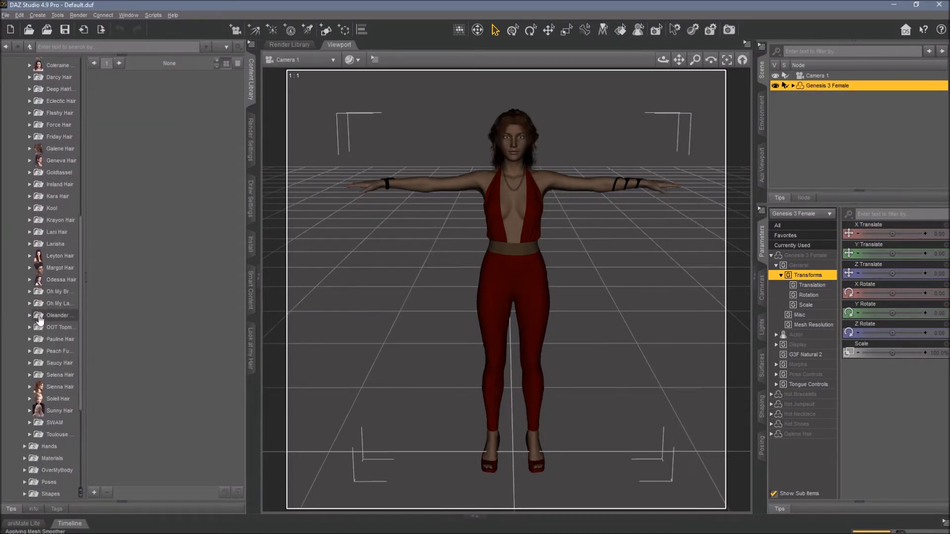
scroll(49, 282, up, 3)
scroll(56, 268, up, 10)
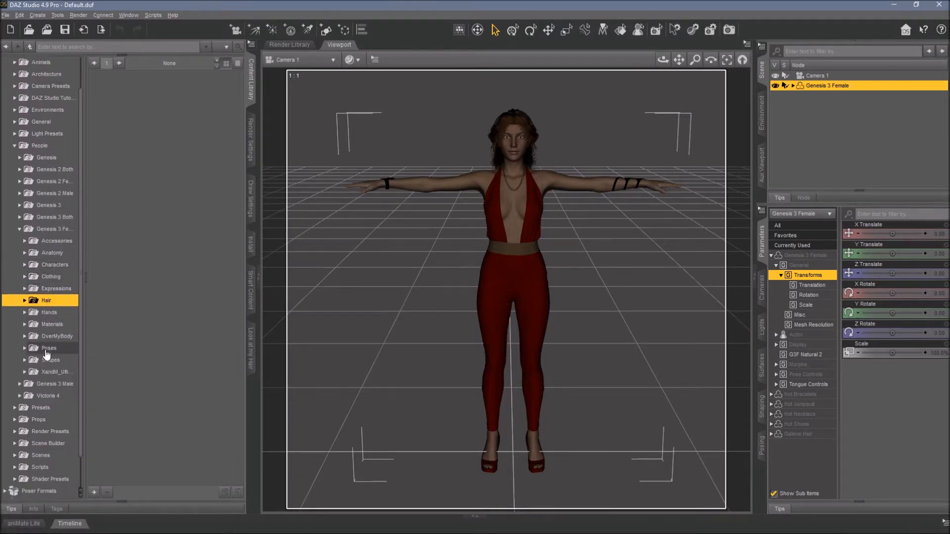
double_click(48, 348)
scroll(45, 317, down, 9)
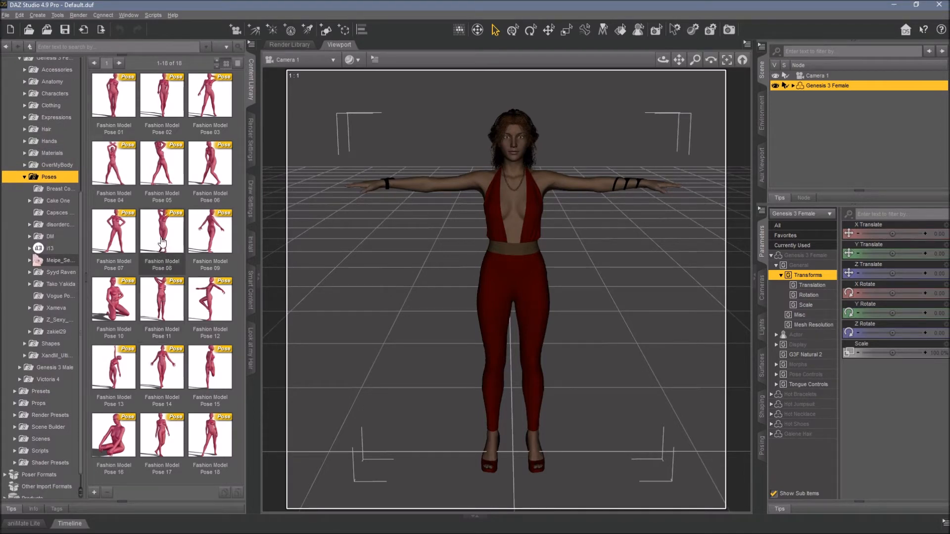
double_click(118, 234)
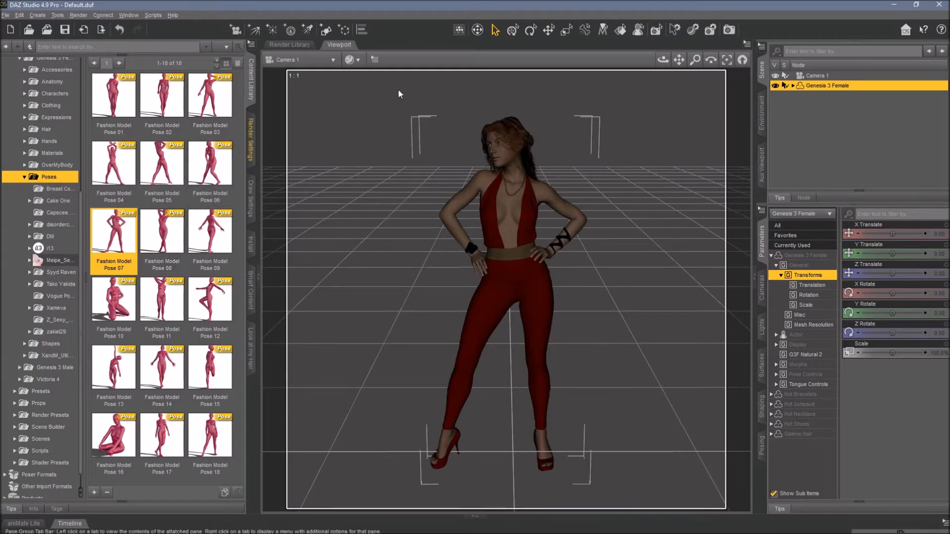
Turn Camera 1 slightly to the side, switch the viewport to the Iray preview, and frame the figure more closely.
drag(663, 59, 632, 74)
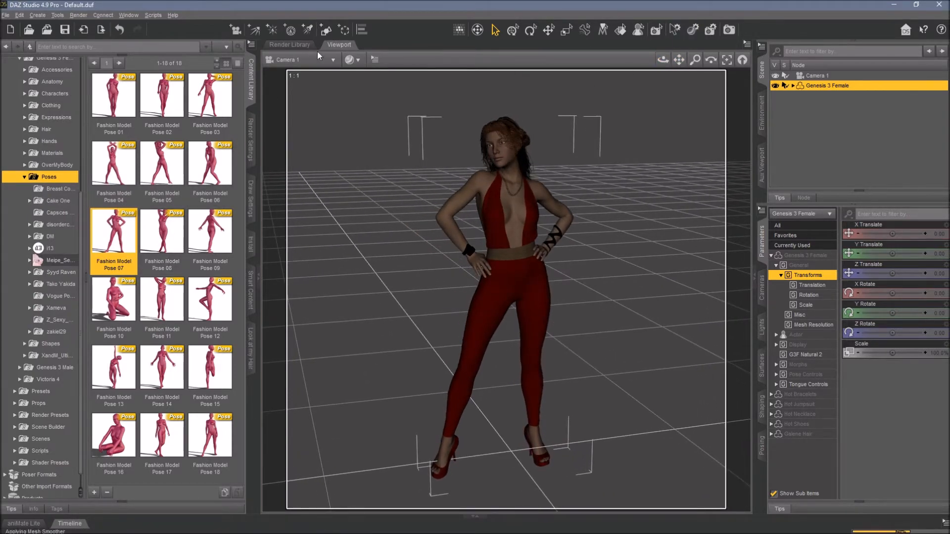
click(354, 60)
click(375, 185)
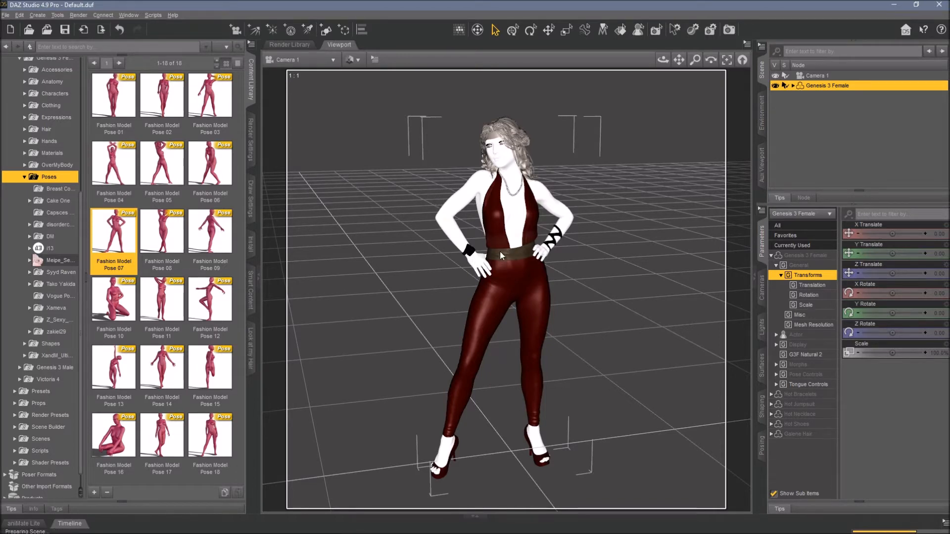
scroll(563, 277, up, 3)
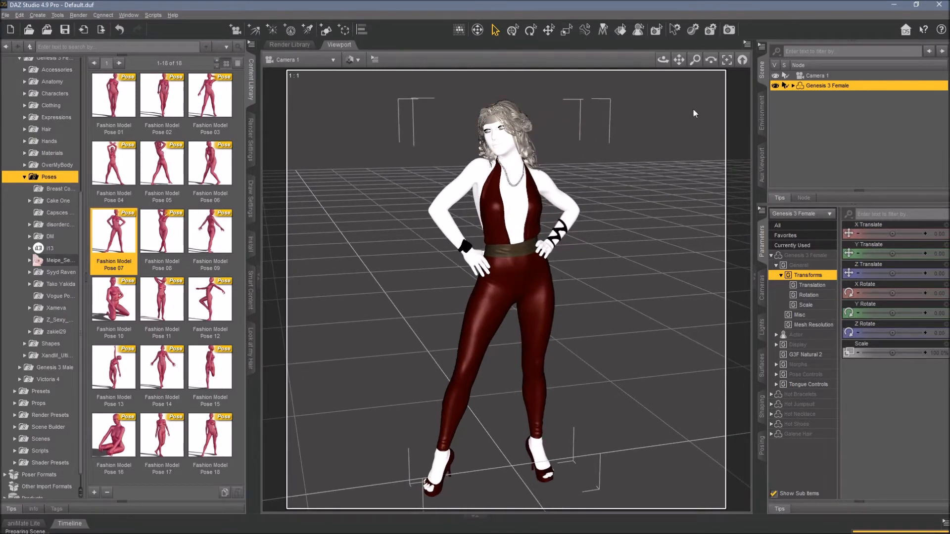
drag(679, 69, 679, 71)
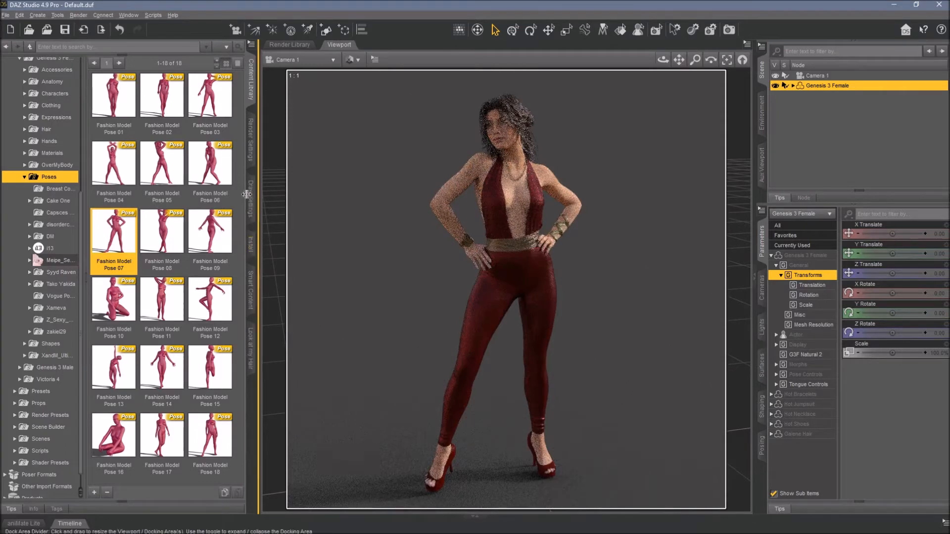
Open the Environment render settings and examine the dome lighting and background from all around the figure.
click(251, 141)
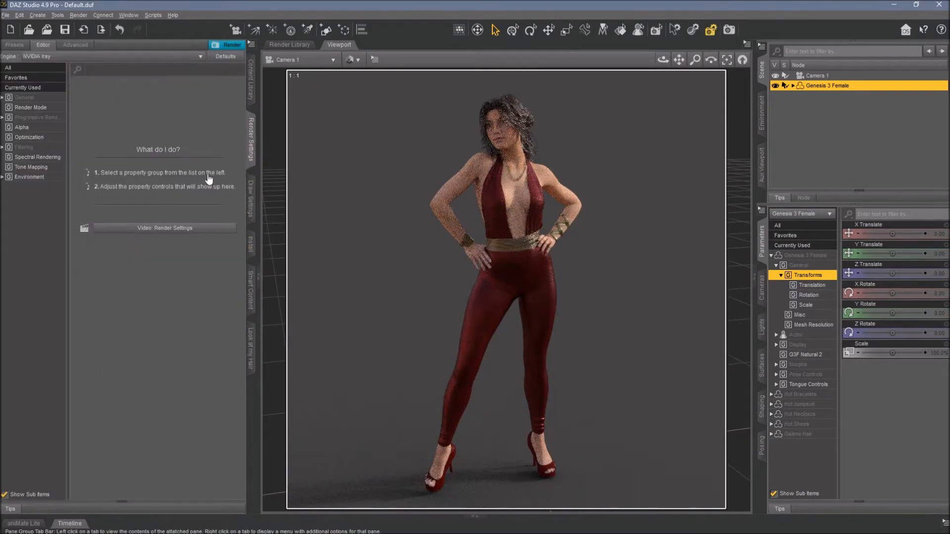
click(36, 179)
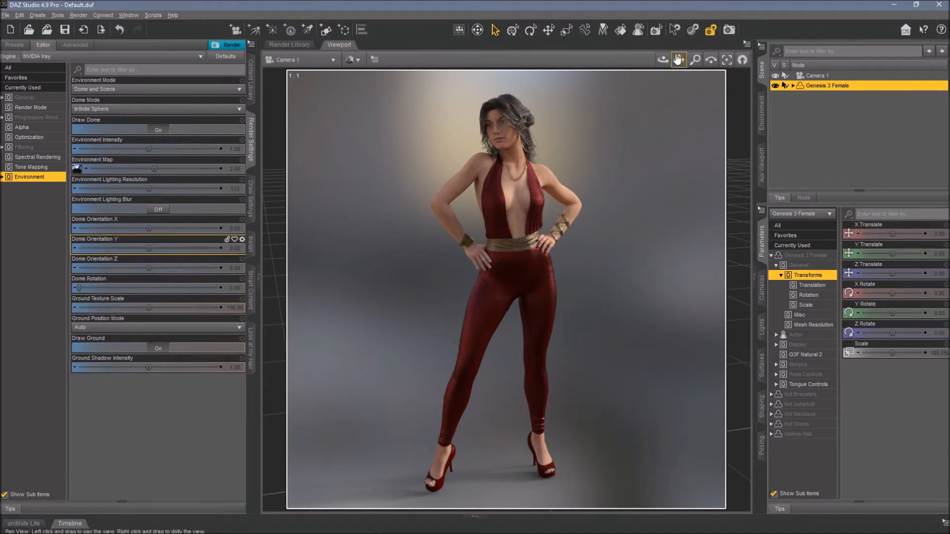
drag(663, 60, 772, 60)
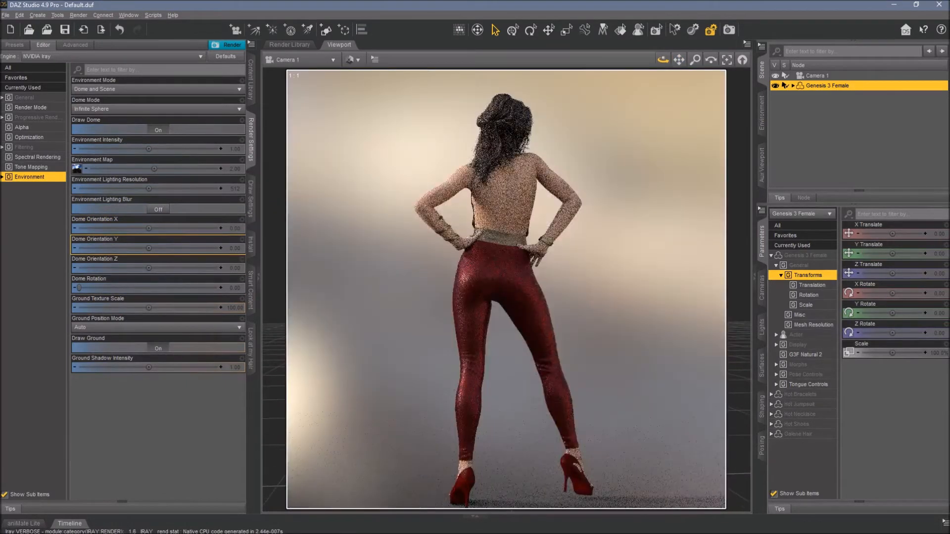
drag(663, 59, 691, 60)
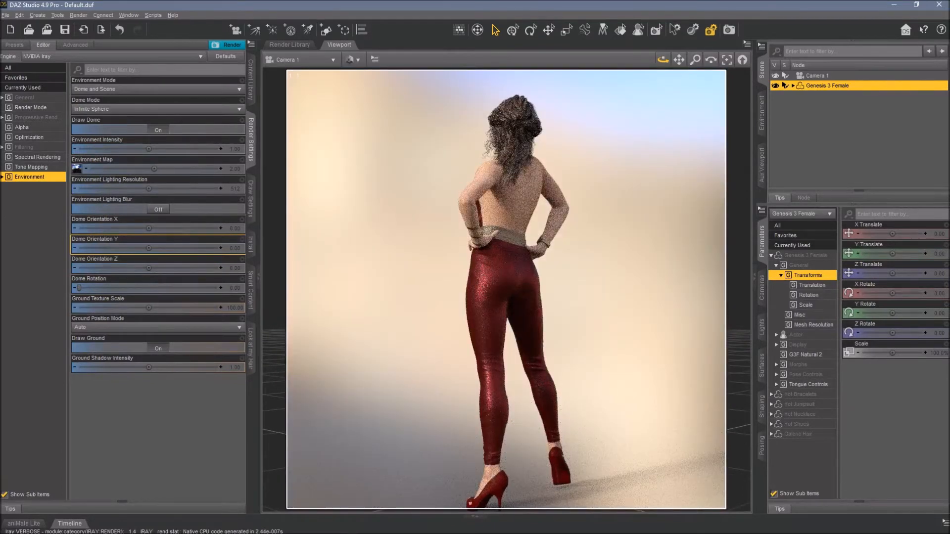
drag(663, 59, 736, 60)
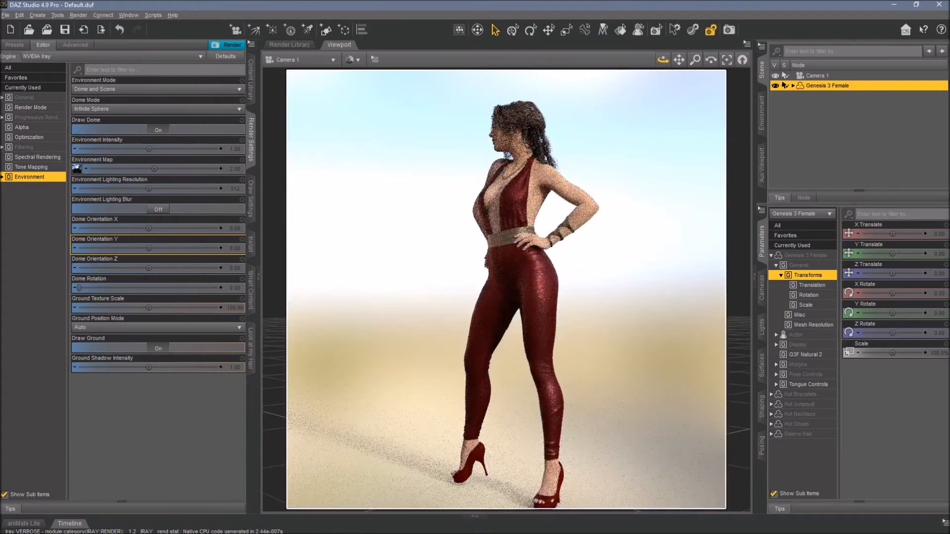
drag(663, 59, 594, 23)
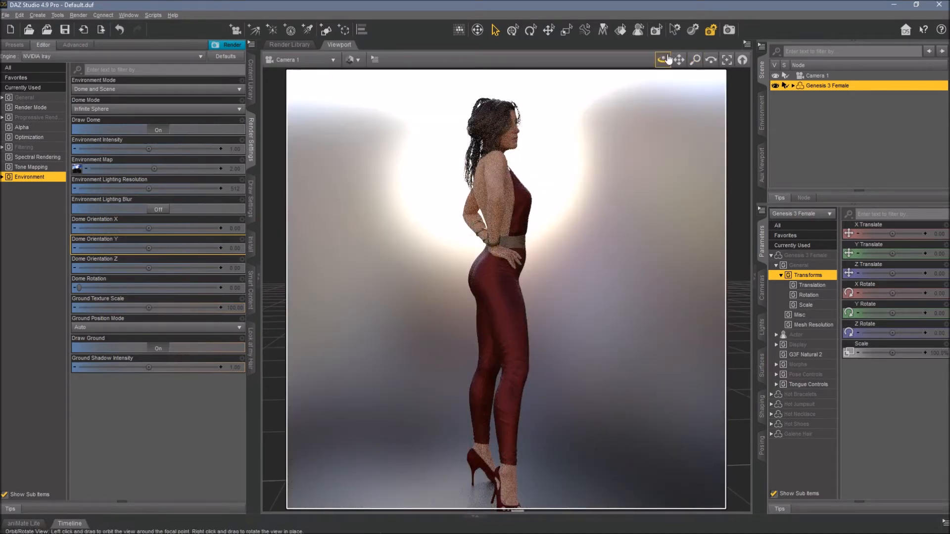
drag(663, 59, 703, 60)
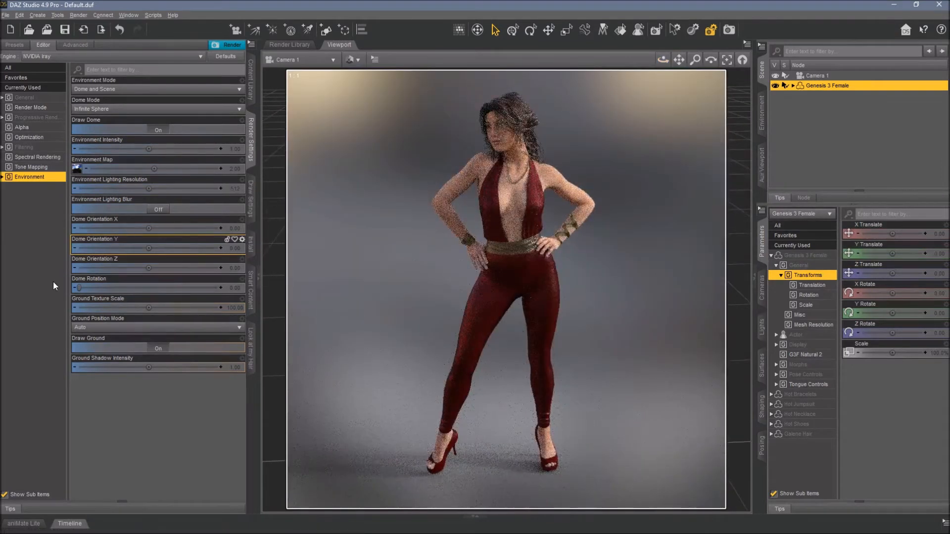
Set the environment's Dome Rotation to 236.57 and its Environment Intensity to 0.50.
drag(95, 292, 115, 289)
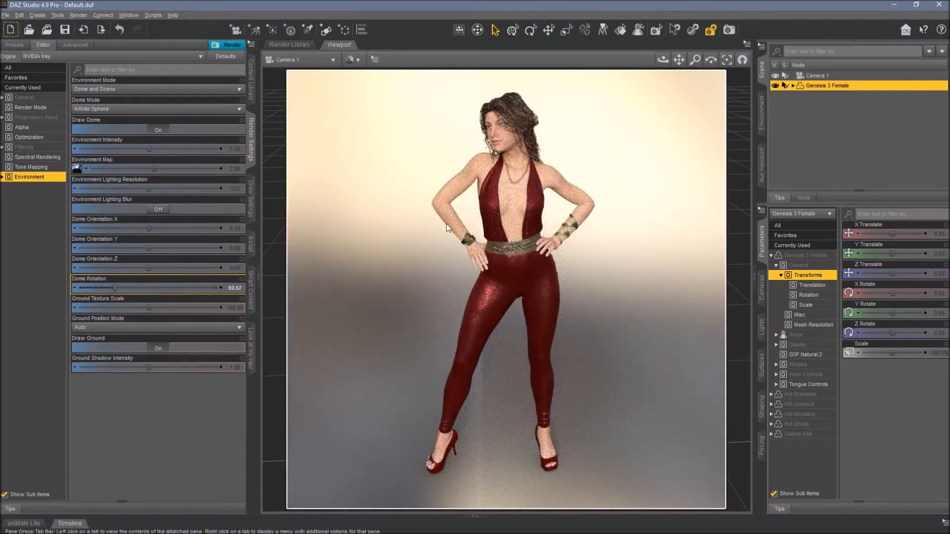
mouse_move(663, 59)
mouse_down()
mouse_move(671, 60)
mouse_move(664, 60)
mouse_up()
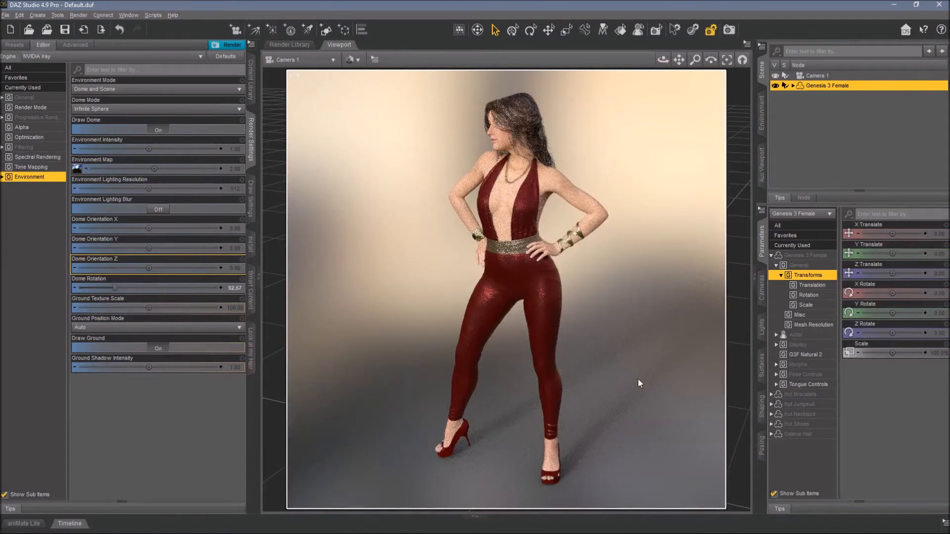
drag(664, 60, 664, 69)
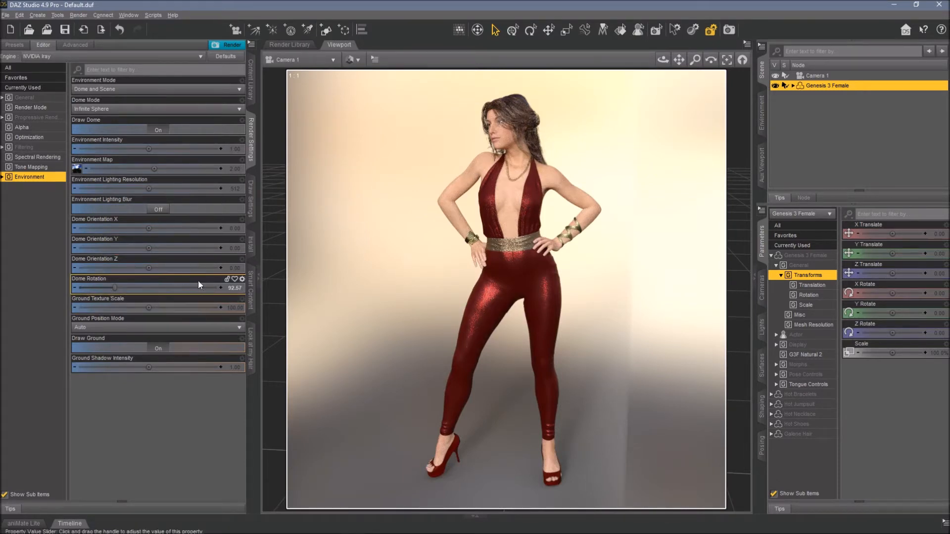
mouse_move(114, 288)
mouse_down()
mouse_move(105, 287)
mouse_move(161, 284)
mouse_up()
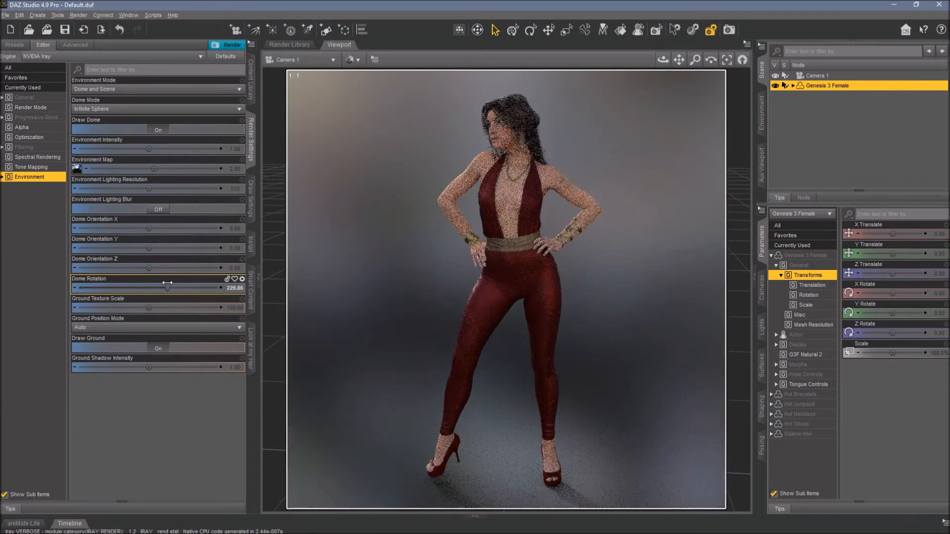
drag(167, 282, 171, 283)
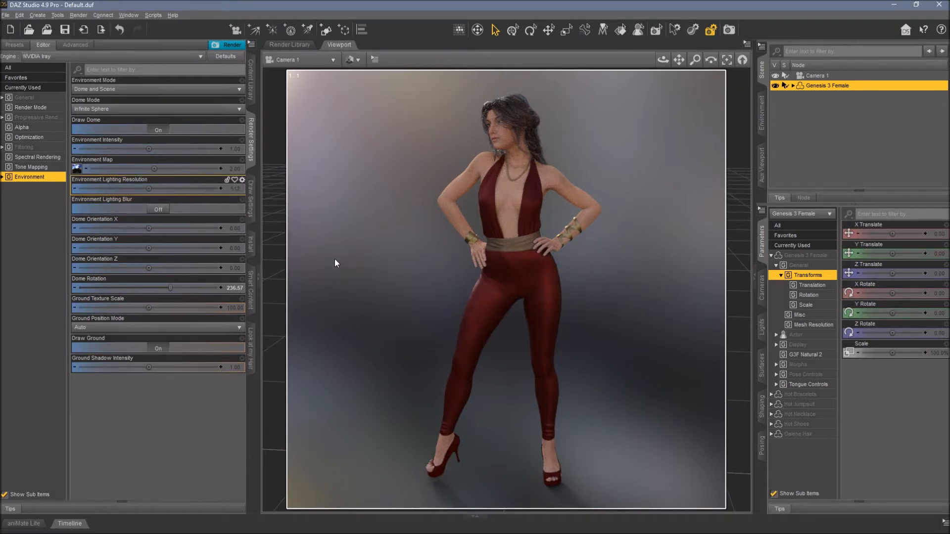
click(233, 149)
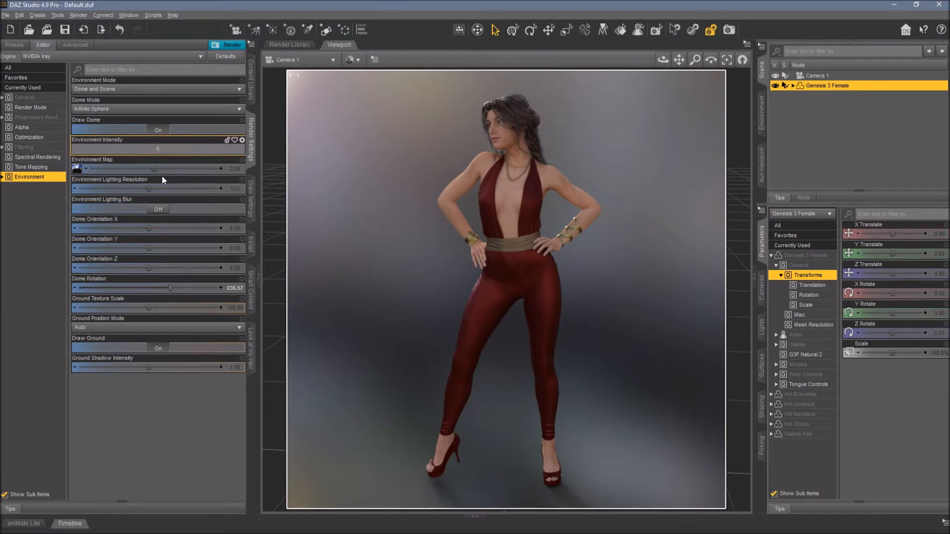
key(Return)
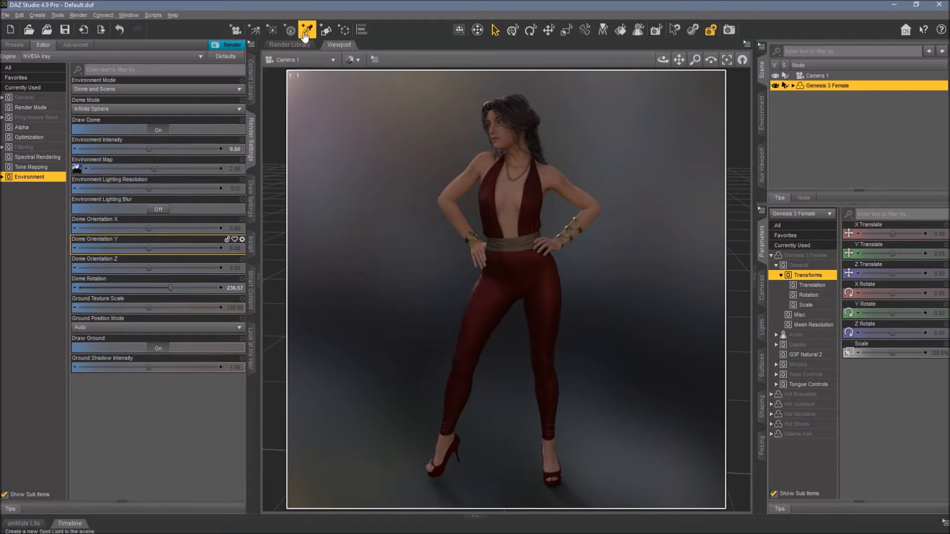
Create a new spotlight that takes its position and direction from Camera 1's active viewport transforms.
click(306, 34)
click(425, 290)
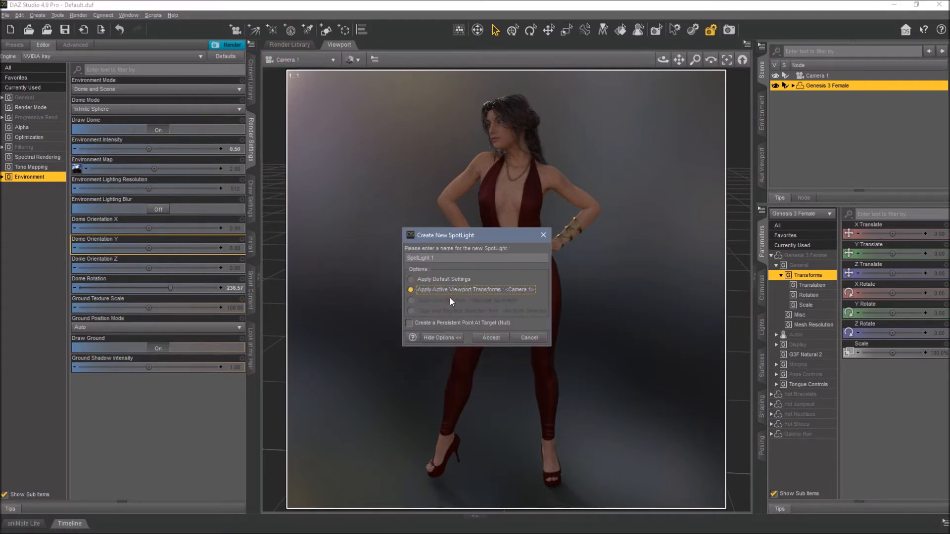
click(488, 340)
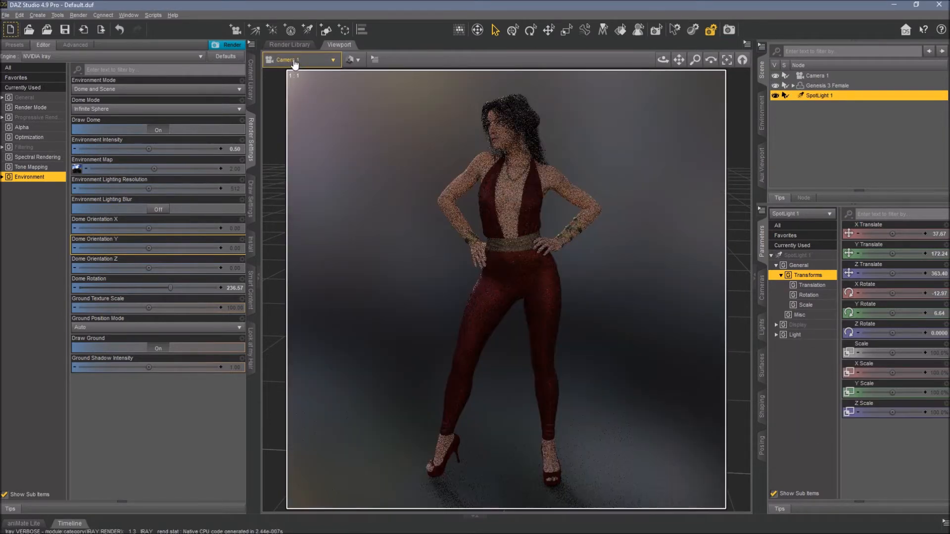
Look through SpotLight 1, move it closer and higher to aim down at the figure's upper body, and return to the Camera 1 view.
click(296, 60)
click(302, 163)
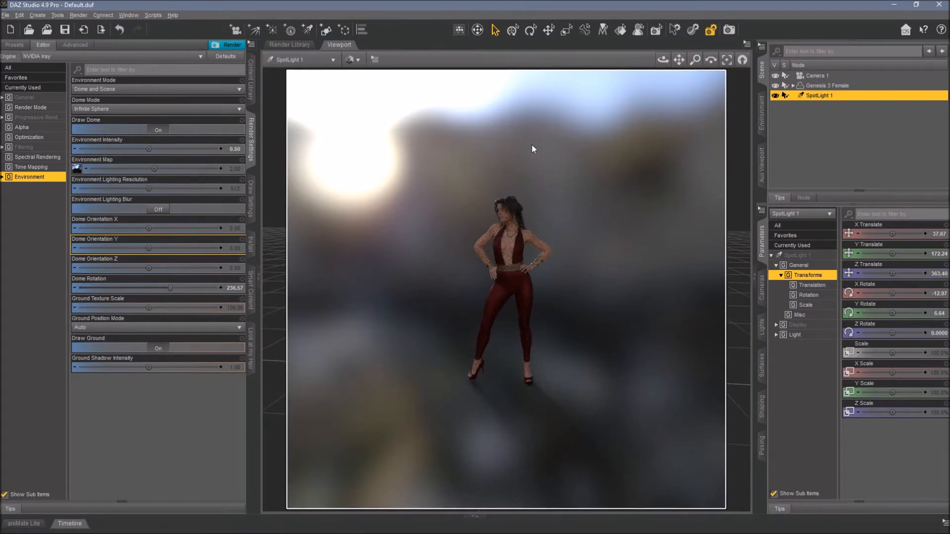
scroll(438, 153, up, 5)
scroll(438, 151, up, 3)
drag(679, 59, 685, 193)
drag(662, 59, 679, 82)
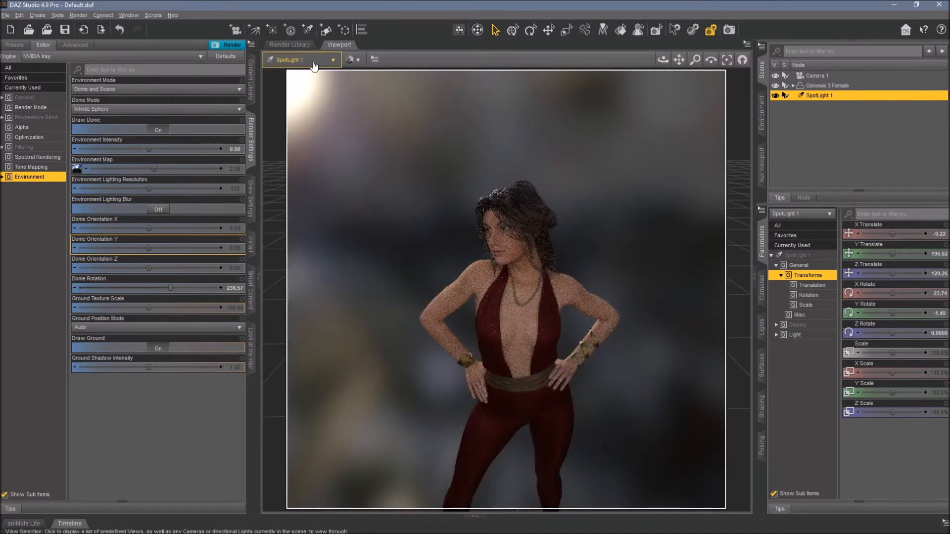
click(311, 59)
click(301, 152)
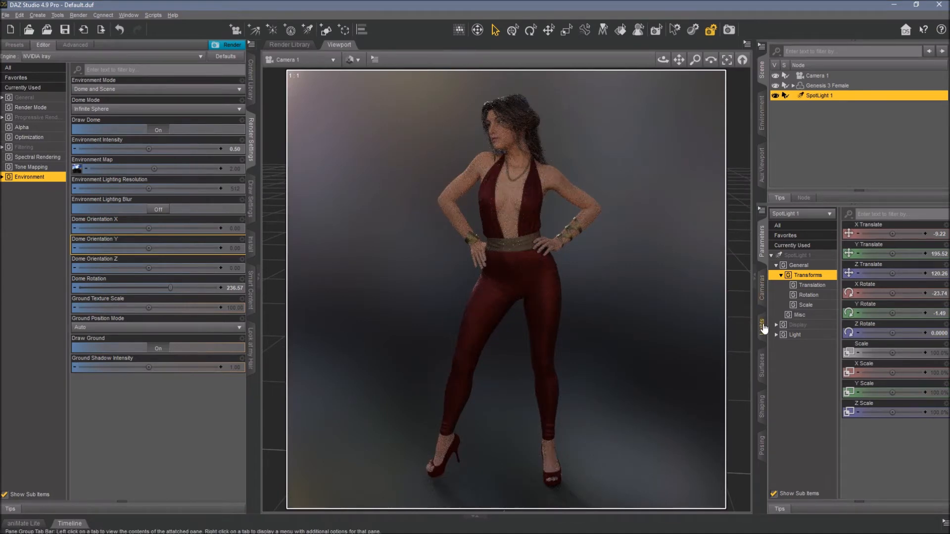
Set SpotLight 1's Intensity to 200% and its Luminous Flux to 15000 lumens.
click(763, 328)
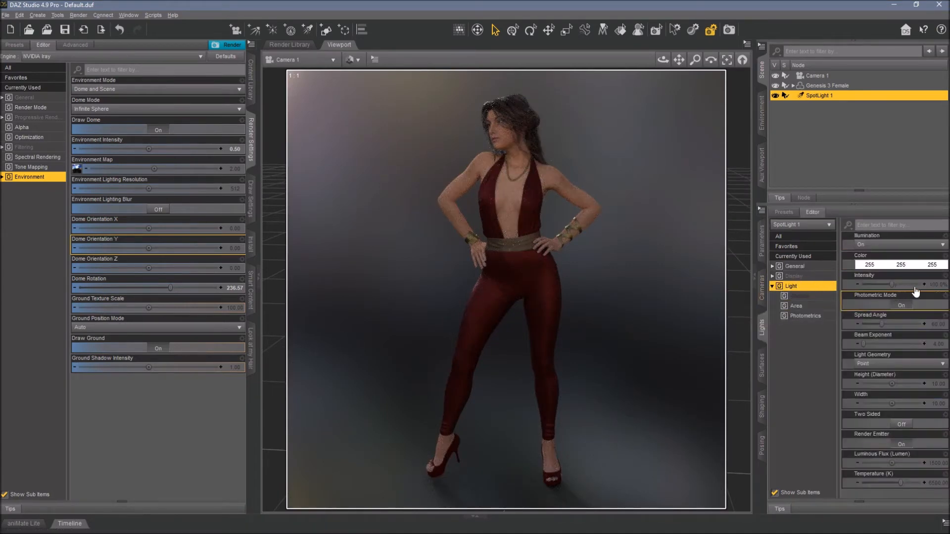
click(931, 285)
text(200)
key(Return)
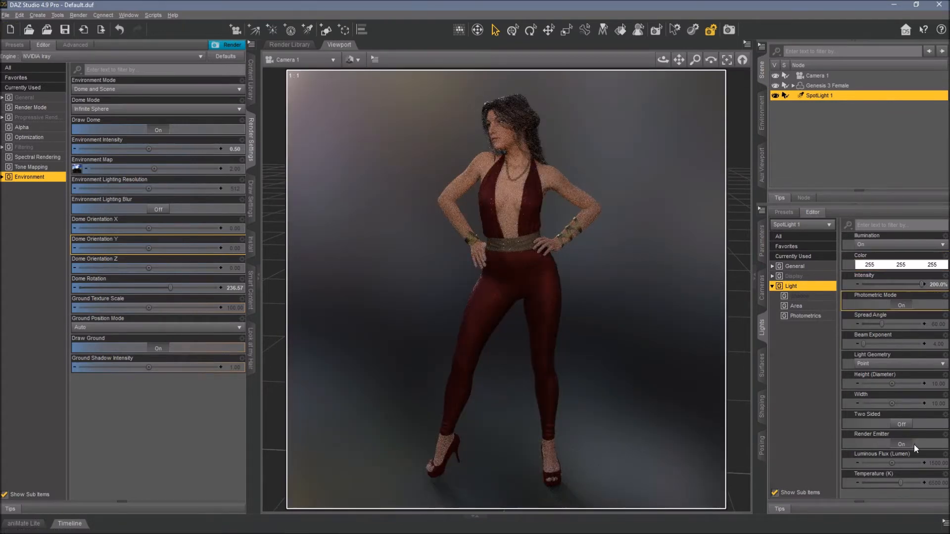
click(937, 464)
click(900, 464)
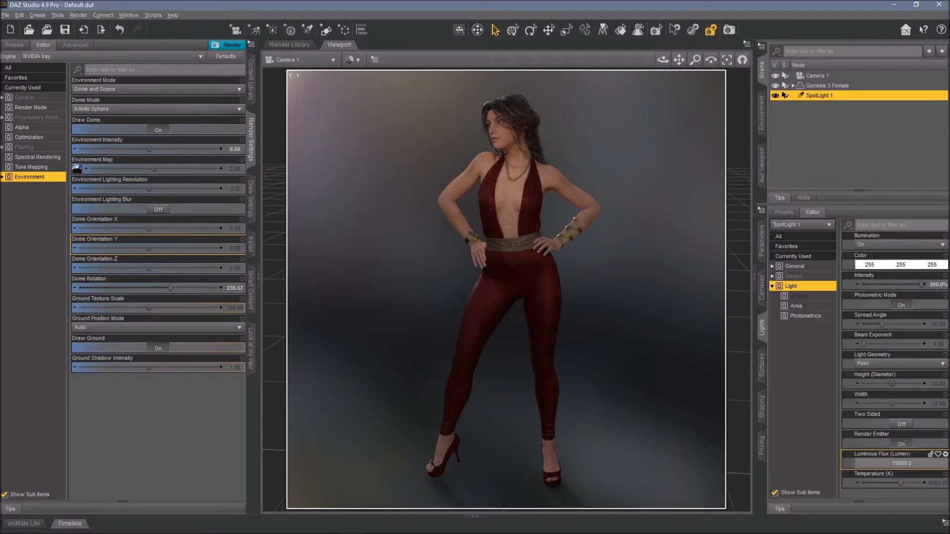
key(Return)
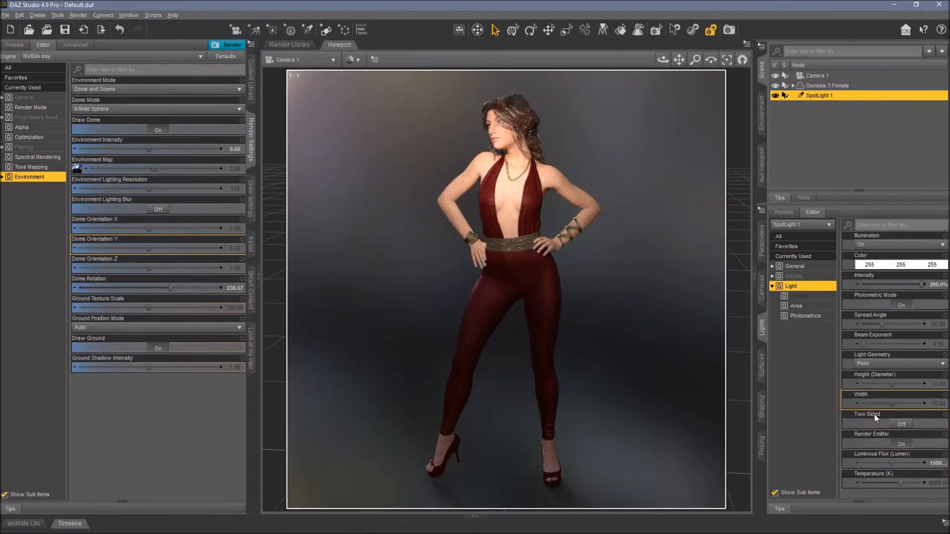
Reduce SpotLight 1's Luminous Flux to 12000 lumens.
click(936, 466)
key(Return)
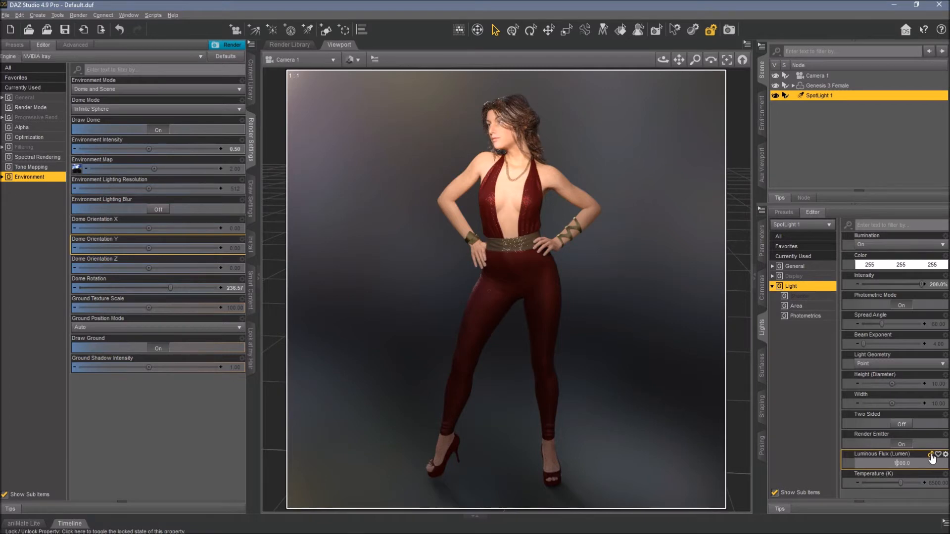
key(Return)
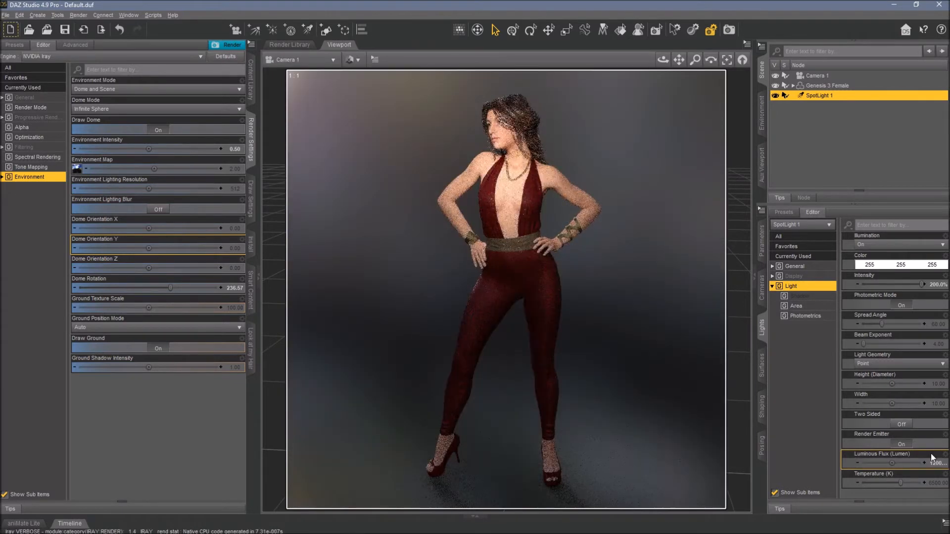
Try an Environment Intensity of 0.30 for the dome, and restore it to 0.50.
click(233, 151)
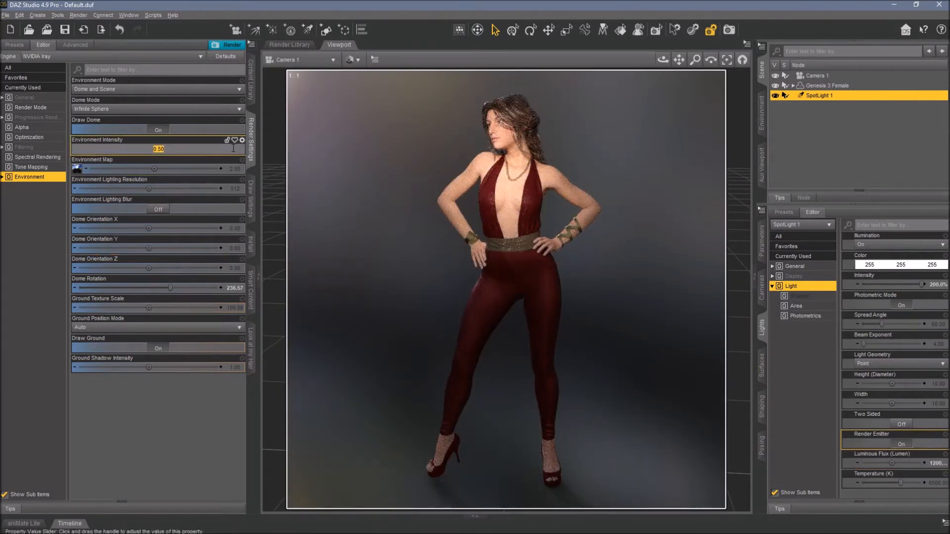
text(0.5)
key(Return)
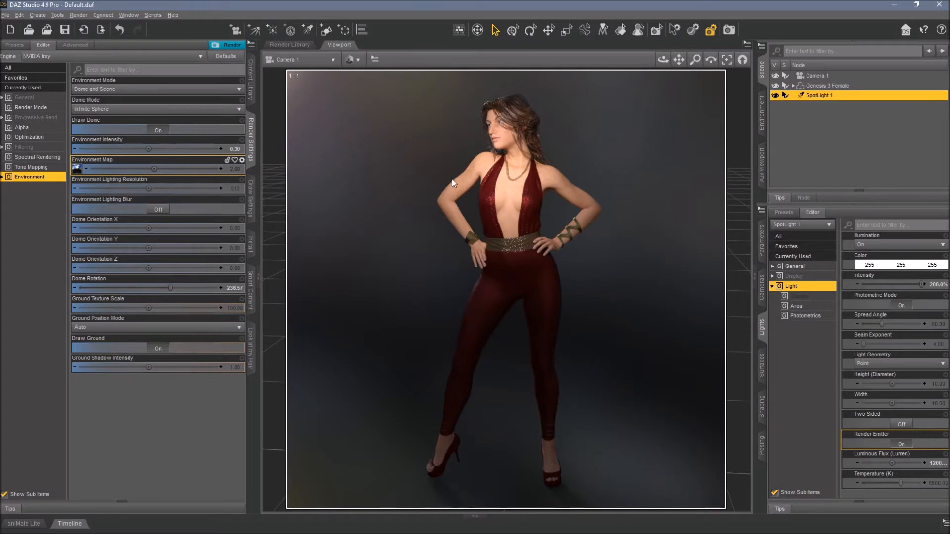
double_click(158, 148)
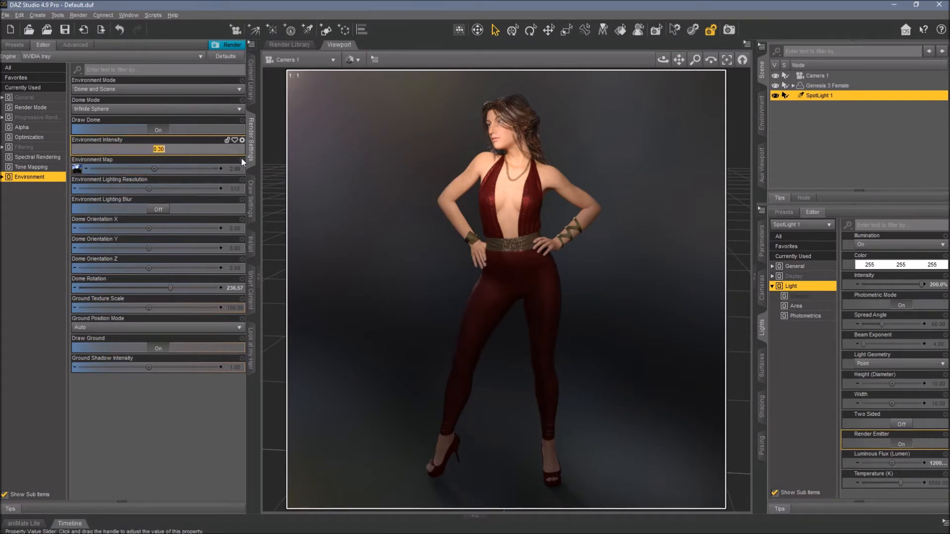
text(0.5)
key(Return)
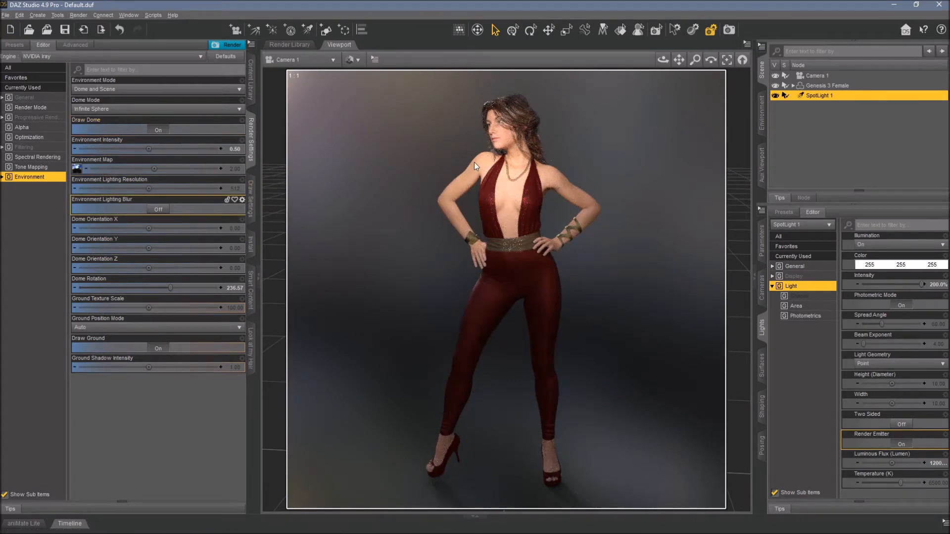
Set the Environment Intensity to 0 to judge the spotlight alone, and raise it to 0.10.
click(234, 149)
text(0)
key(Return)
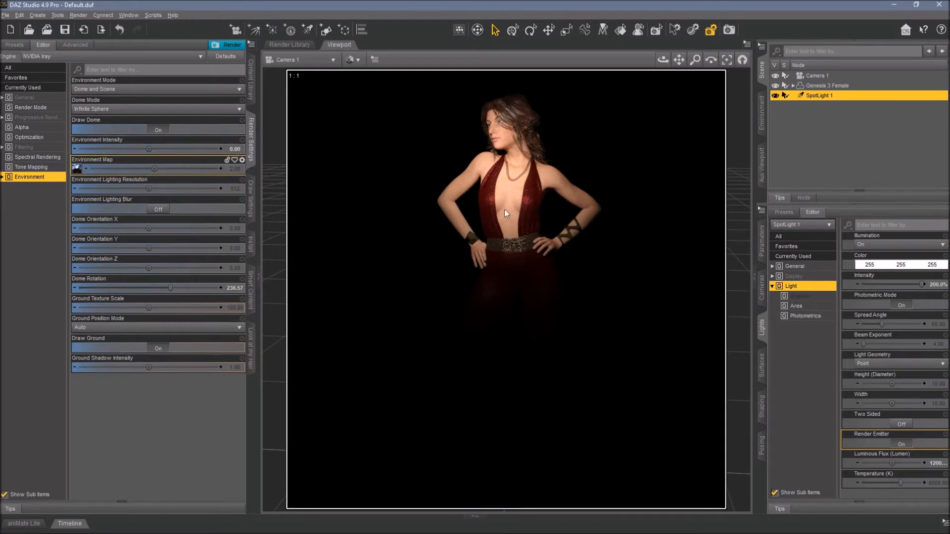
click(238, 150)
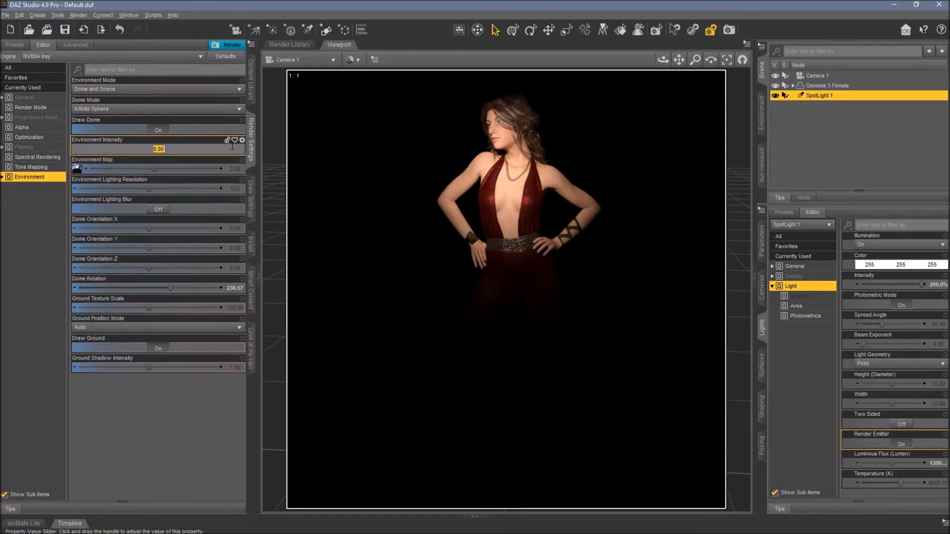
text(0.1)
key(Return)
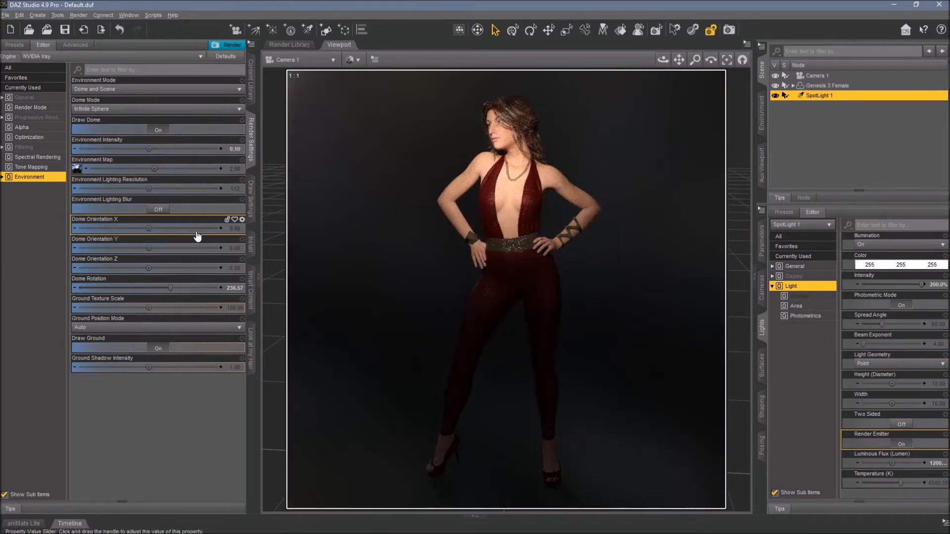
Set the dome's Environment Intensity to 0.20.
click(234, 149)
text(0)
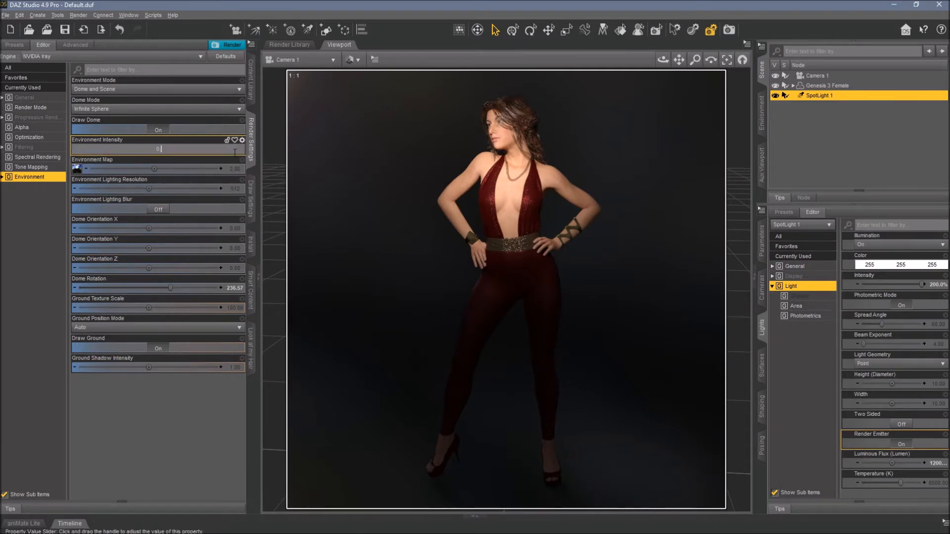
text(.2)
key(Return)
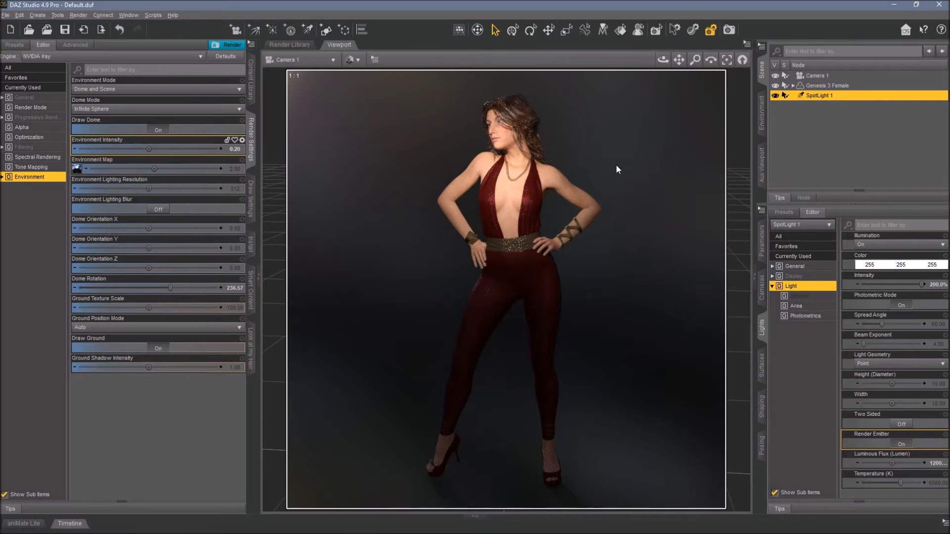
Lower SpotLight 1's Luminous Flux to 10000 and further to 8000 lumens.
click(946, 463)
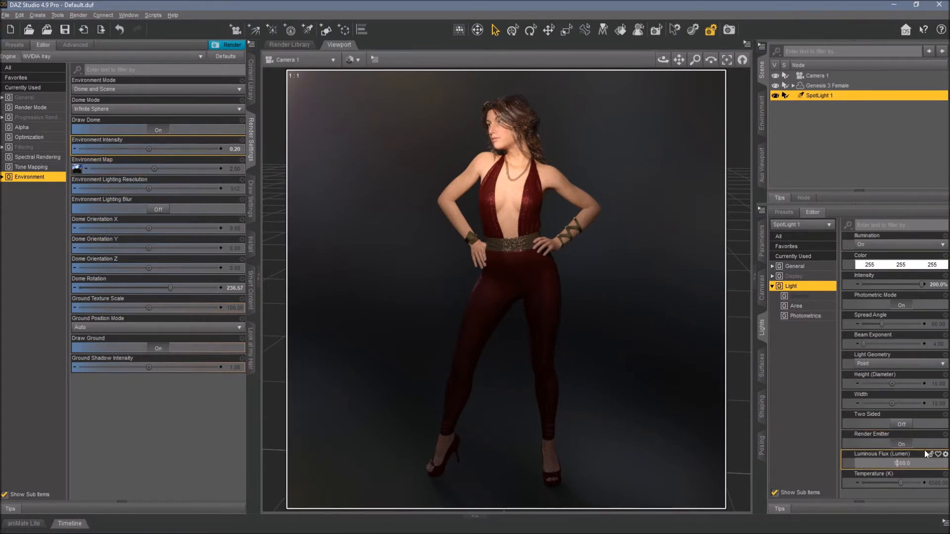
key(Return)
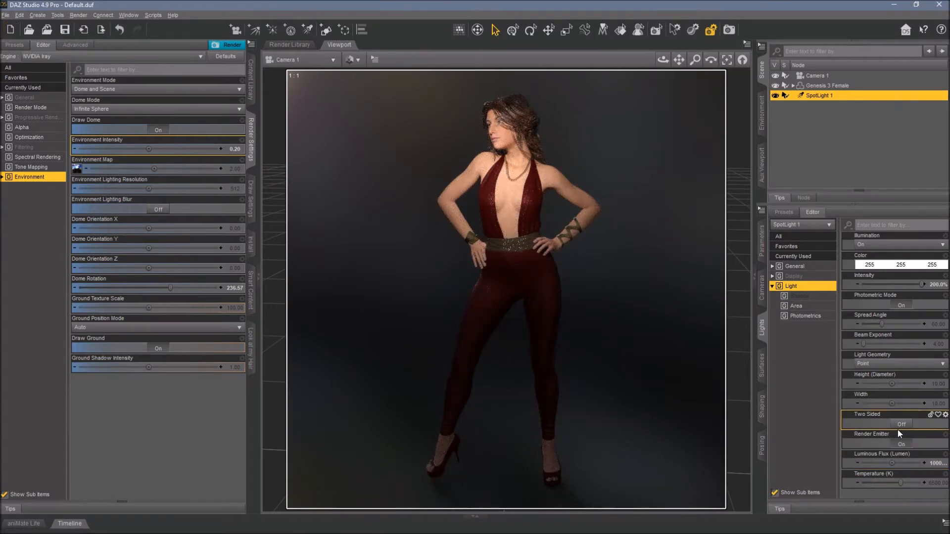
double_click(908, 463)
text(8000)
key(Return)
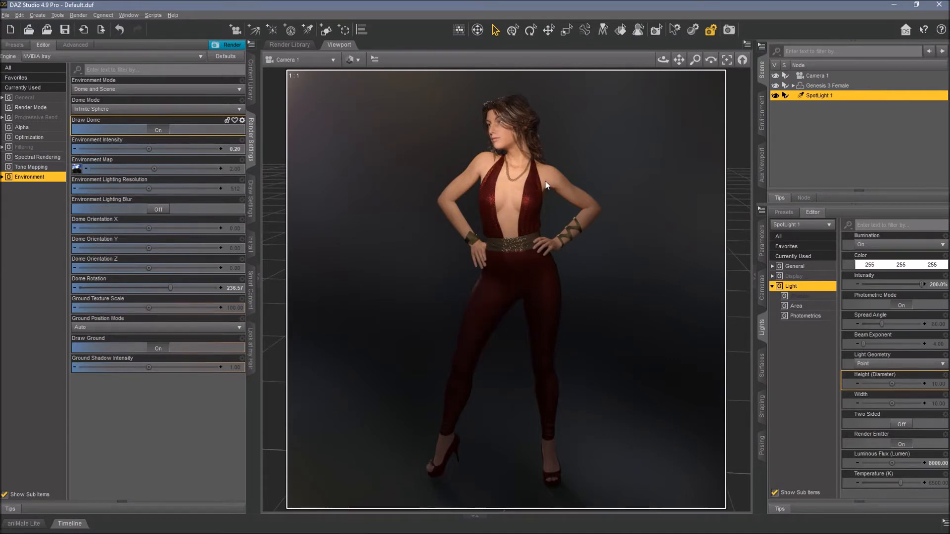
Create a plane primitive at World Center with Y Positive as primary axis, size 1 m and 1 division.
click(35, 16)
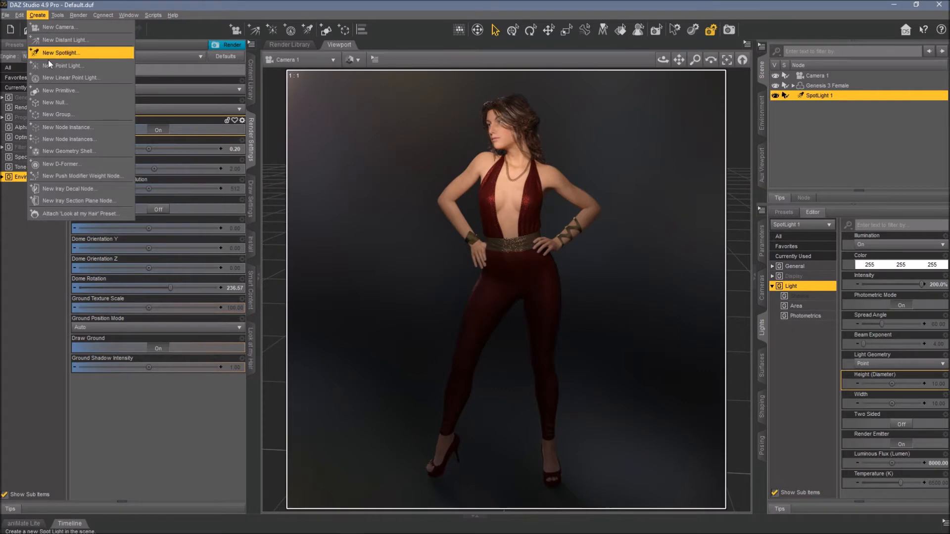
click(56, 91)
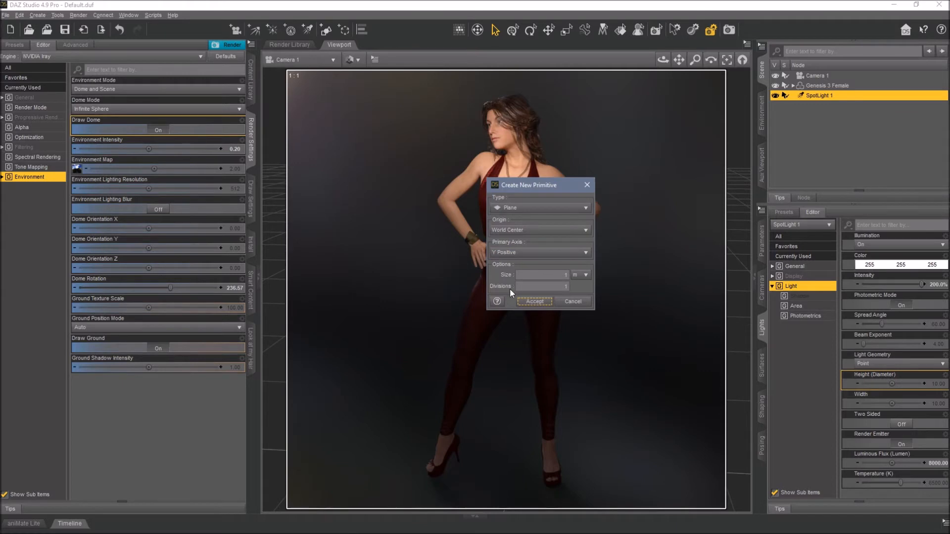
click(536, 303)
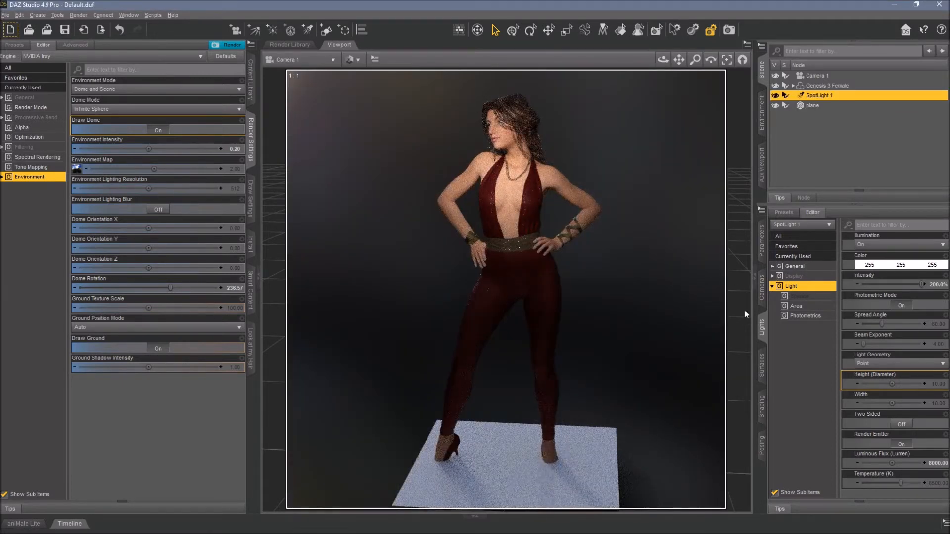
Position the plane above and behind the figure with Y Translate 219.13, Z Translate -29.75 and X Rotate -24.96.
click(814, 106)
click(763, 239)
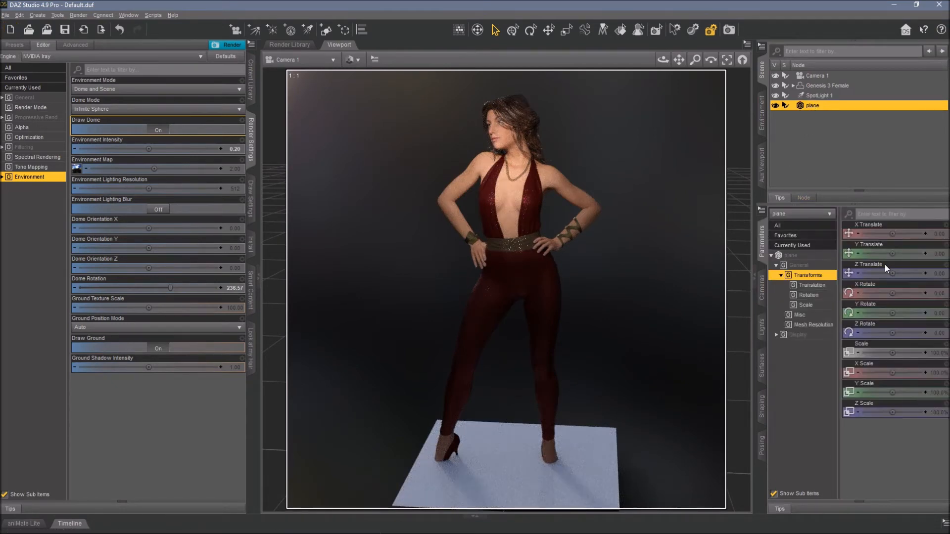
mouse_move(892, 254)
mouse_down()
mouse_move(910, 253)
mouse_move(892, 253)
mouse_up()
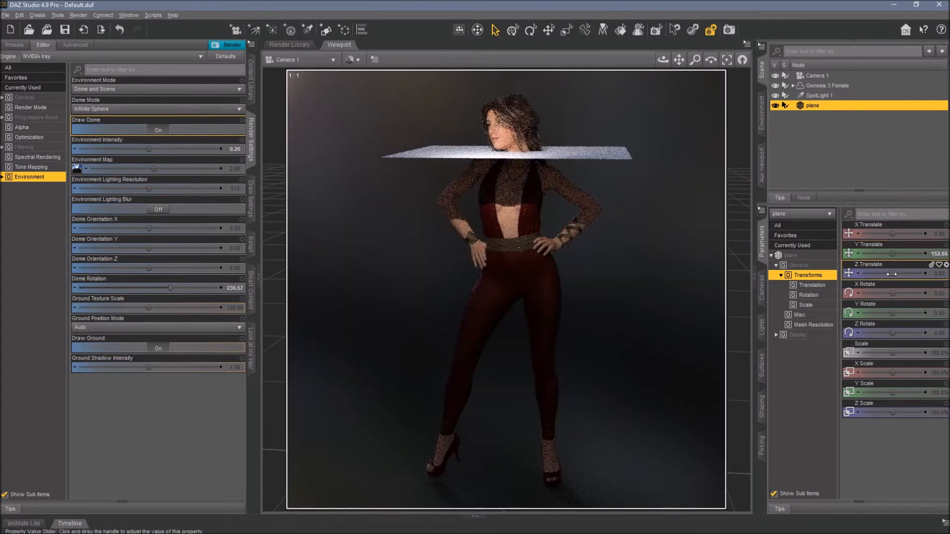
mouse_move(892, 293)
mouse_down()
mouse_move(880, 293)
mouse_move(890, 274)
mouse_move(881, 274)
mouse_move(903, 253)
mouse_up()
drag(904, 253, 907, 254)
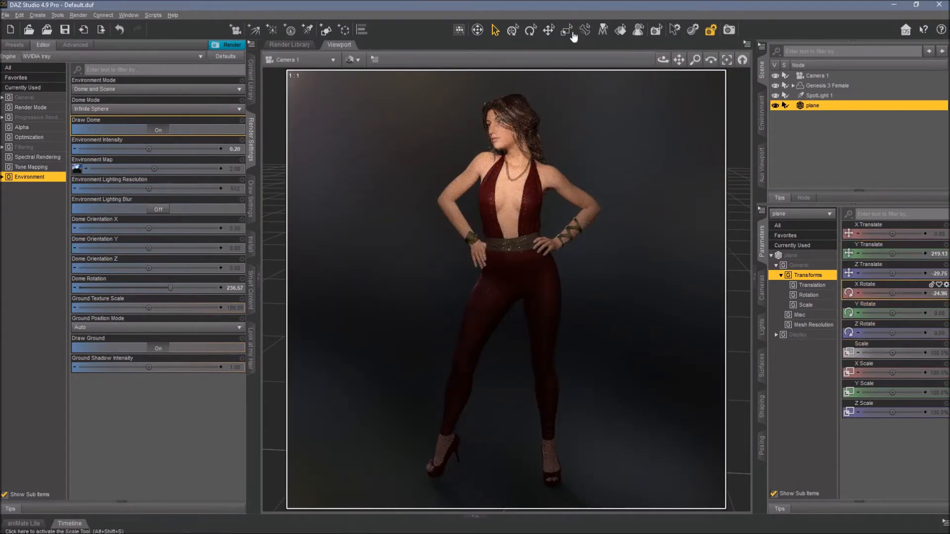
Examine the plane's placement over the figure from several angles in Perspective View, and return to Camera 1.
click(307, 60)
click(300, 74)
ctrl+alt+drag(634, 168, 593, 173)
scroll(607, 144, down, 2)
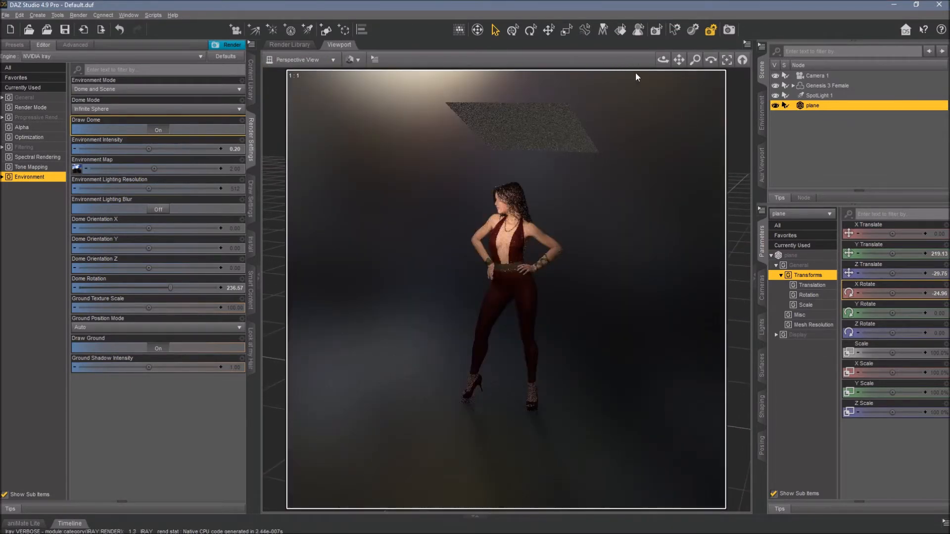
mouse_move(663, 60)
mouse_down()
mouse_move(613, 60)
mouse_move(619, 84)
mouse_move(649, 109)
mouse_move(663, 99)
mouse_move(638, 99)
mouse_move(619, 60)
mouse_move(648, 67)
mouse_move(643, 74)
mouse_move(663, 89)
mouse_move(638, 62)
mouse_move(618, 57)
mouse_move(662, 61)
mouse_up()
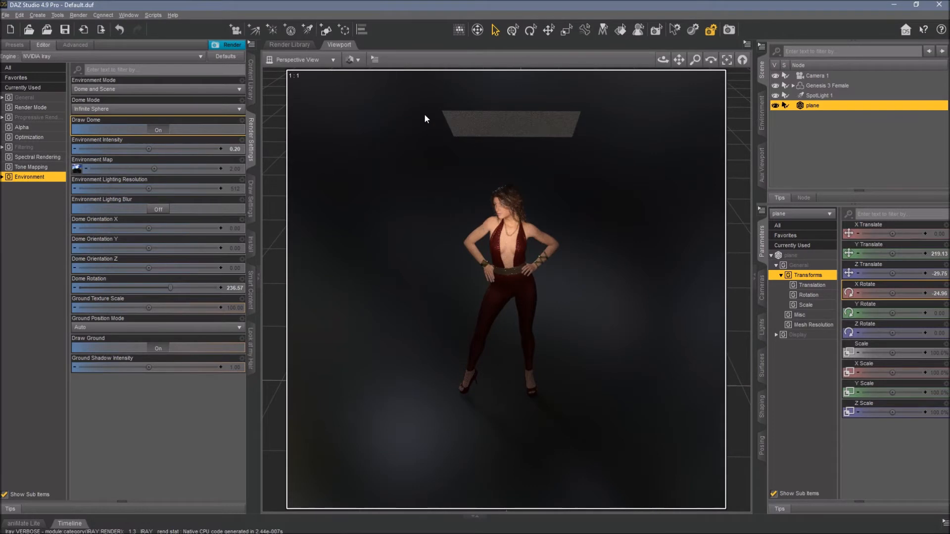
click(322, 59)
click(299, 155)
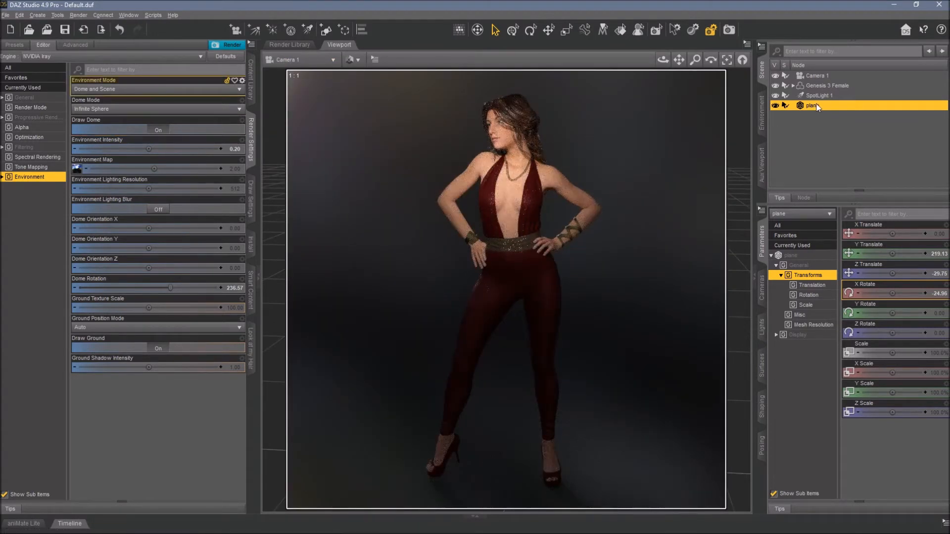
Select the plane's surface and apply an emissive Iray Uber shader to it.
click(764, 369)
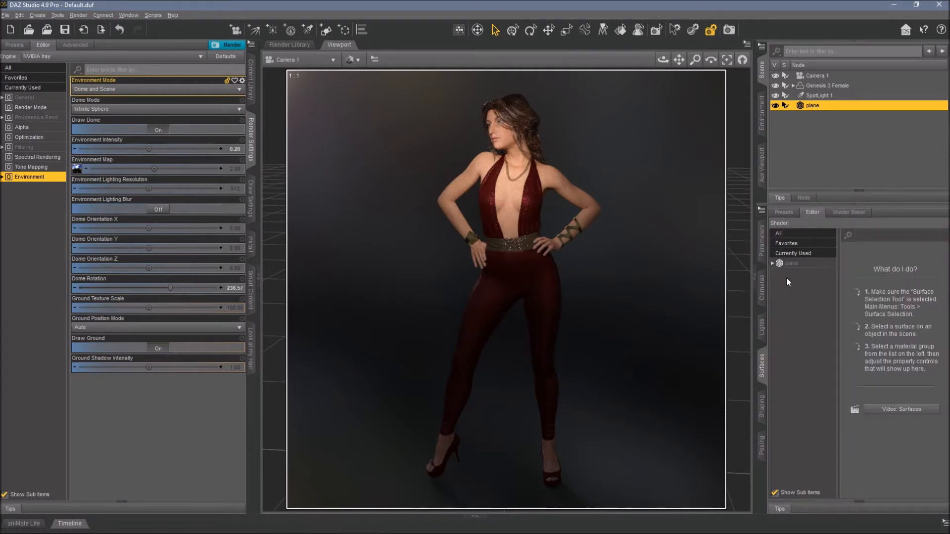
click(790, 264)
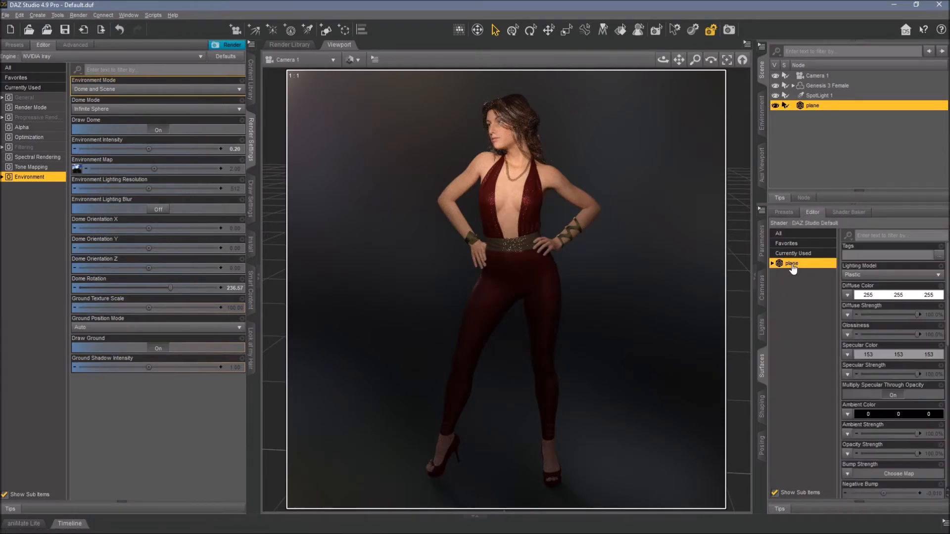
click(159, 17)
click(157, 27)
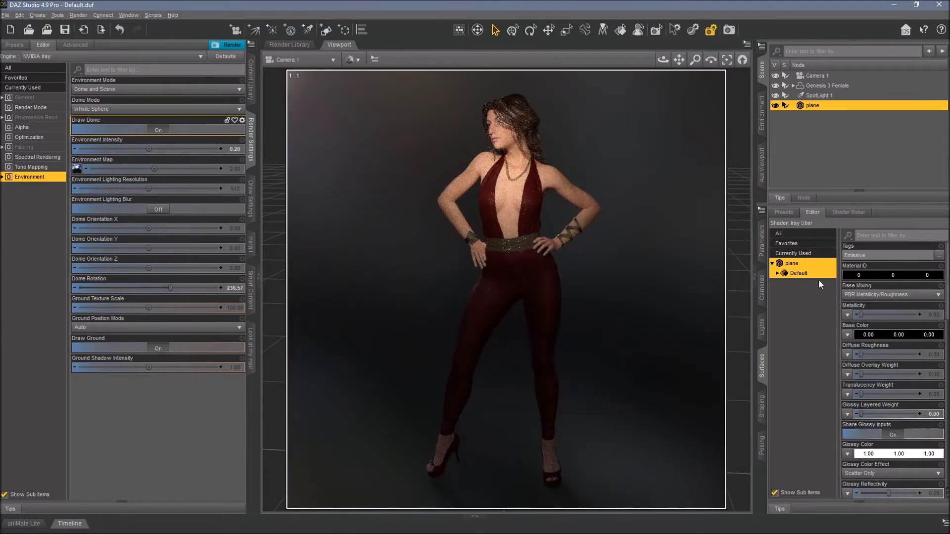
Set the plane surface's Emission Temperature to 6500 K.
scroll(896, 342, down, 8)
scroll(899, 342, down, 4)
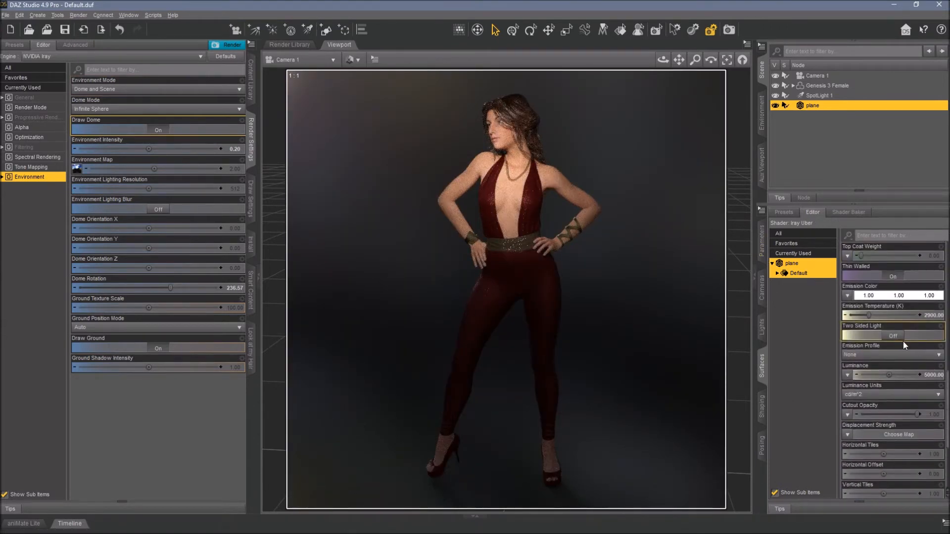
click(939, 316)
text(8500)
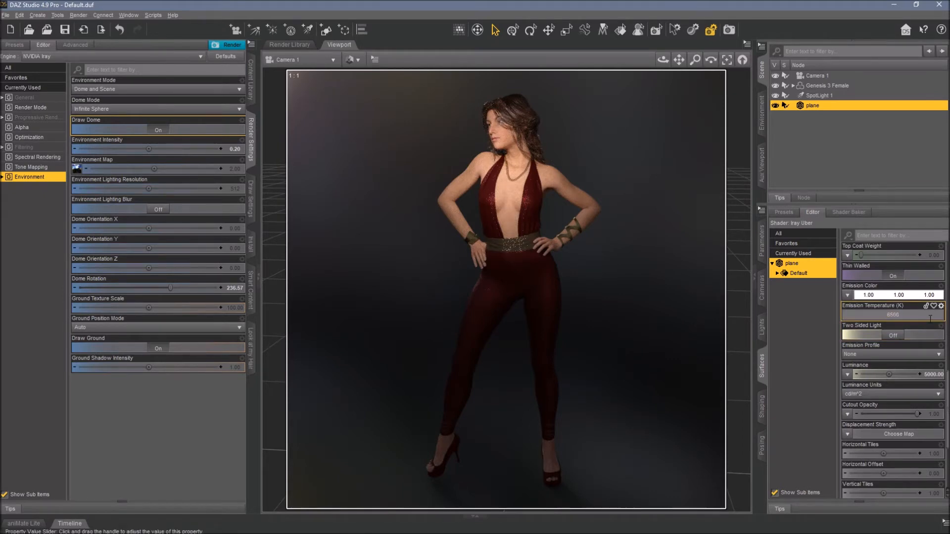
key(Return)
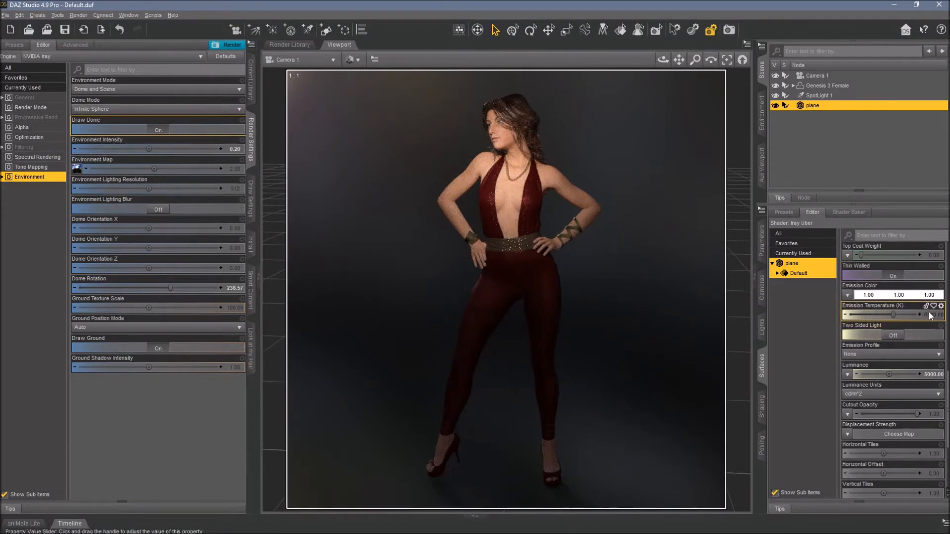
Try a pale yellow Emission Color on the plane surface.
click(880, 297)
click(559, 270)
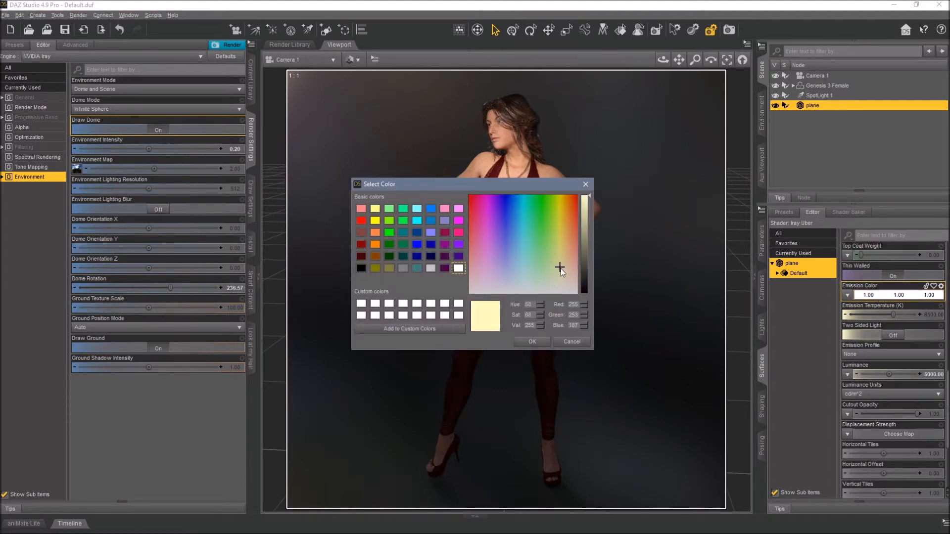
click(532, 342)
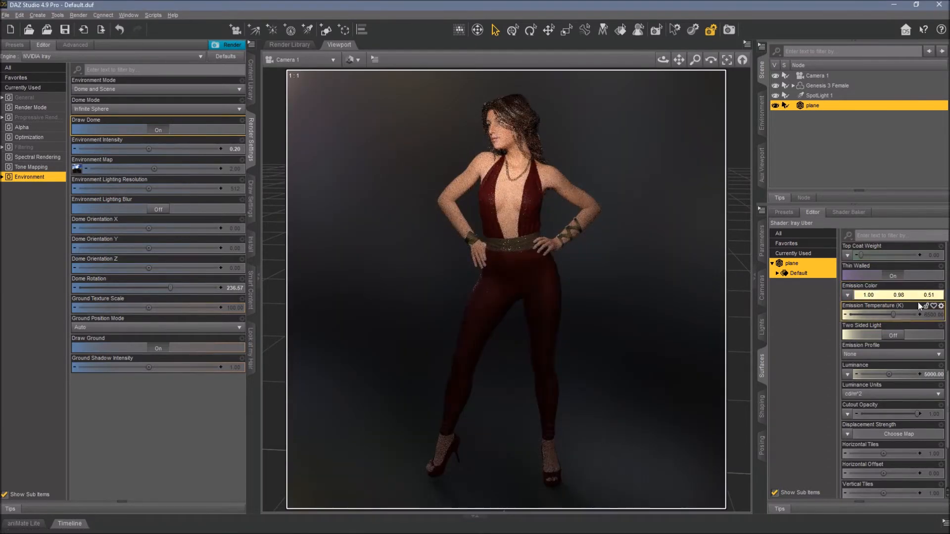
Set the plane surface's Emission Color to light pink, 1.00, 0.59, 0.59.
click(886, 297)
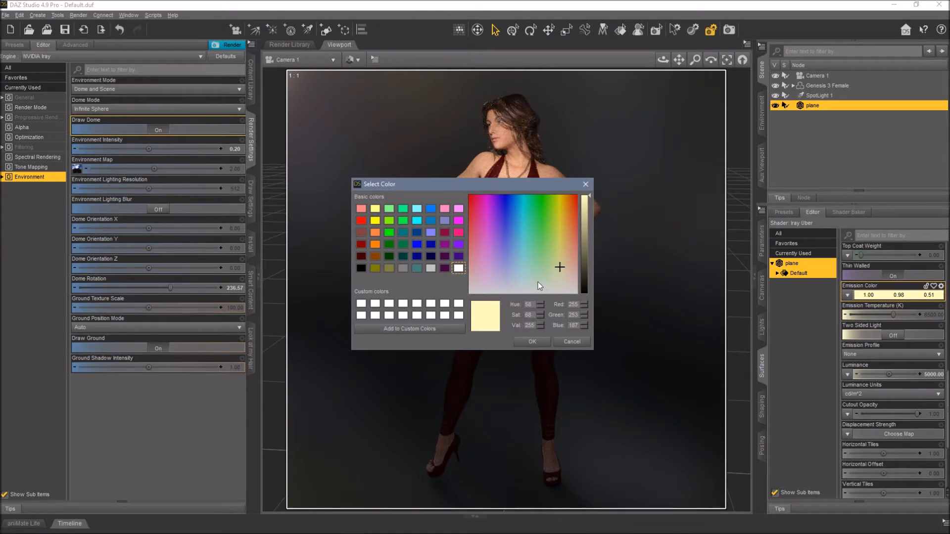
drag(559, 275, 577, 254)
click(532, 341)
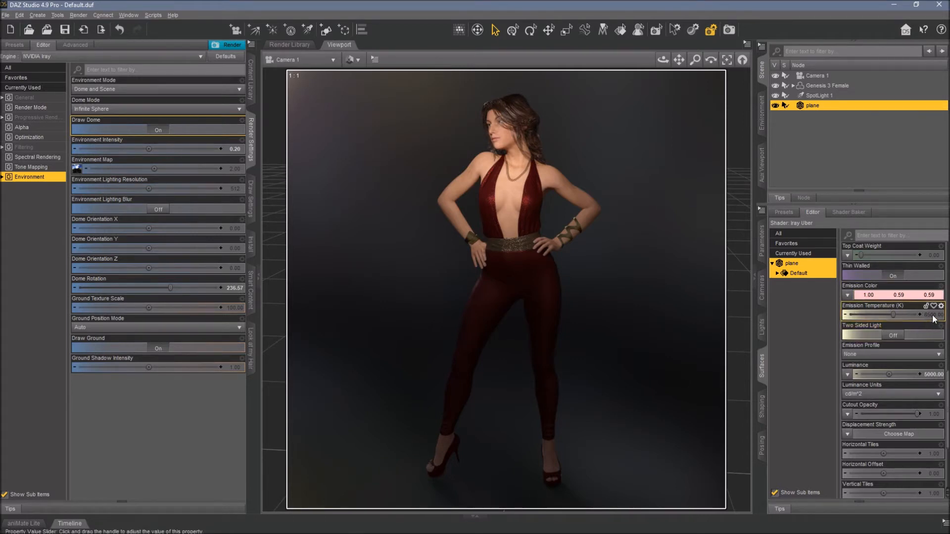
Turn on Two Sided Light for the plane and inspect the emitter from a raised angle in Perspective View.
click(882, 335)
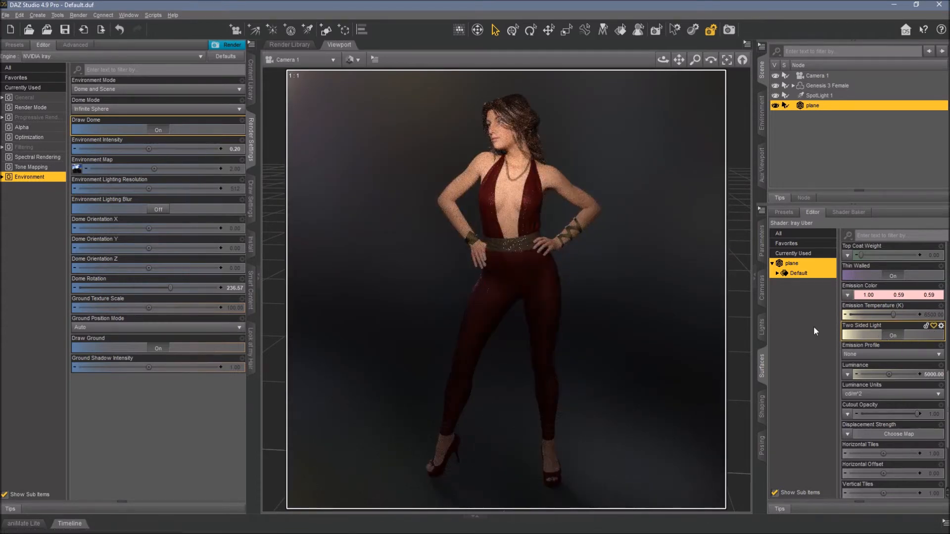
click(307, 60)
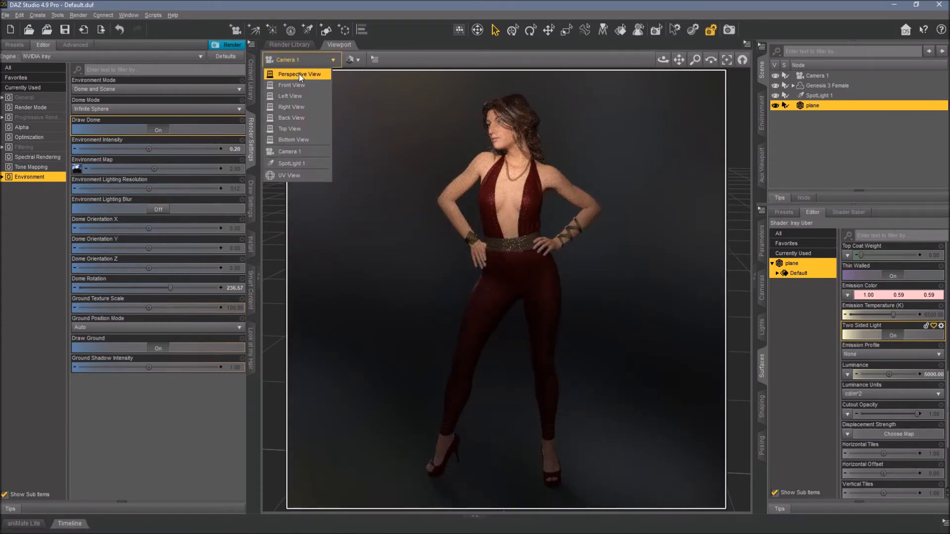
click(299, 74)
drag(663, 59, 534, 94)
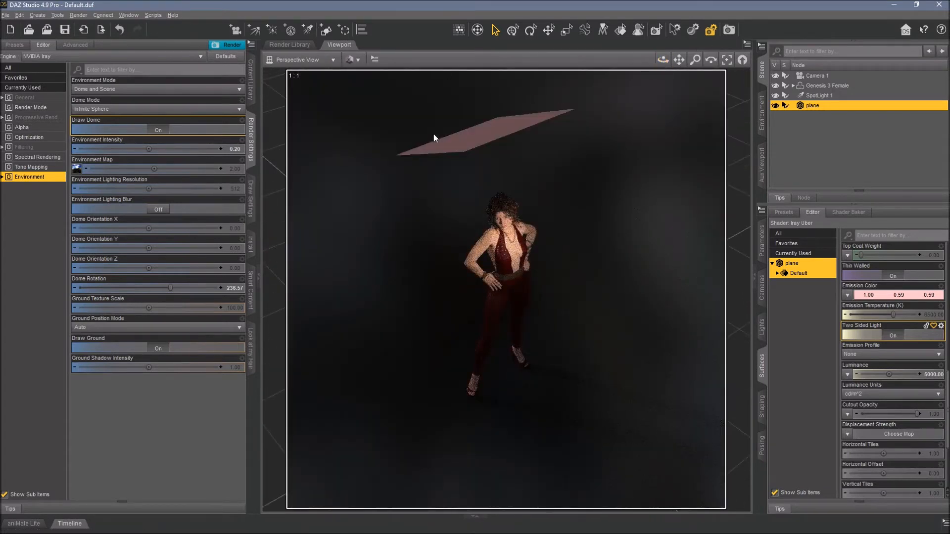
Compare the plane from different angles with Two Sided Light off, turn the option back on, and return to Camera 1.
click(892, 336)
drag(662, 60, 469, 145)
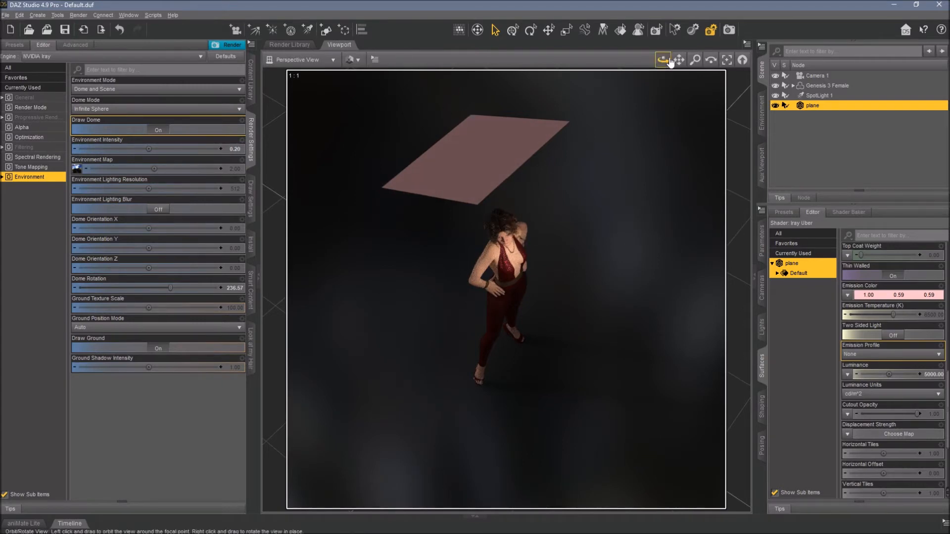
drag(664, 60, 663, 60)
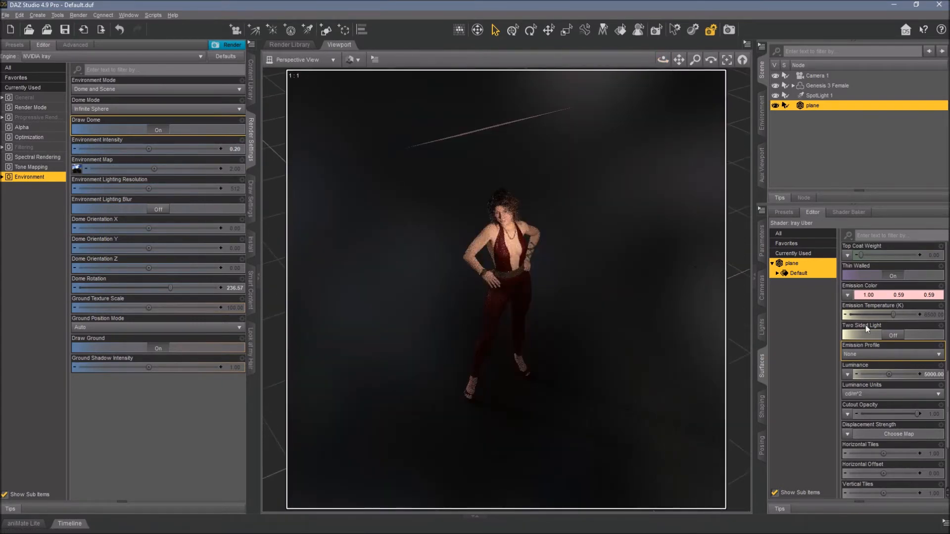
click(893, 336)
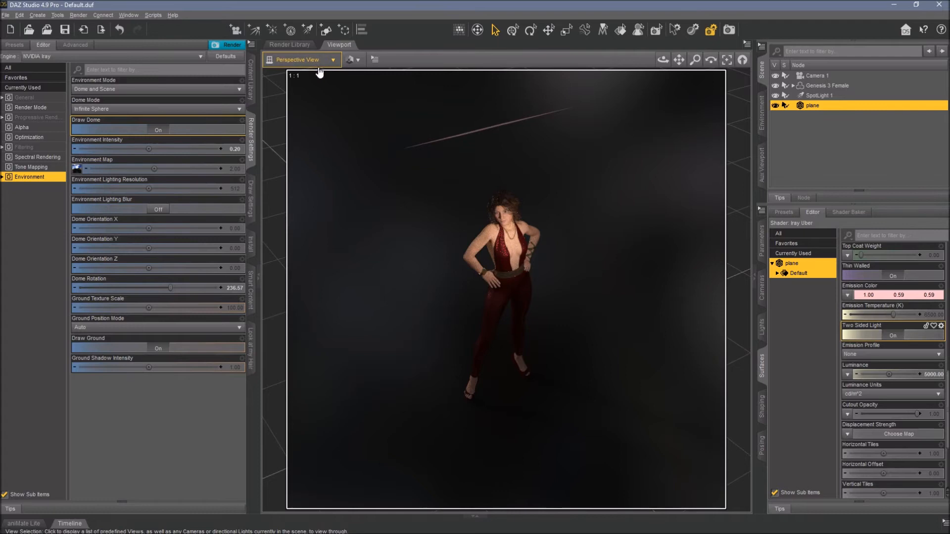
click(300, 60)
click(298, 147)
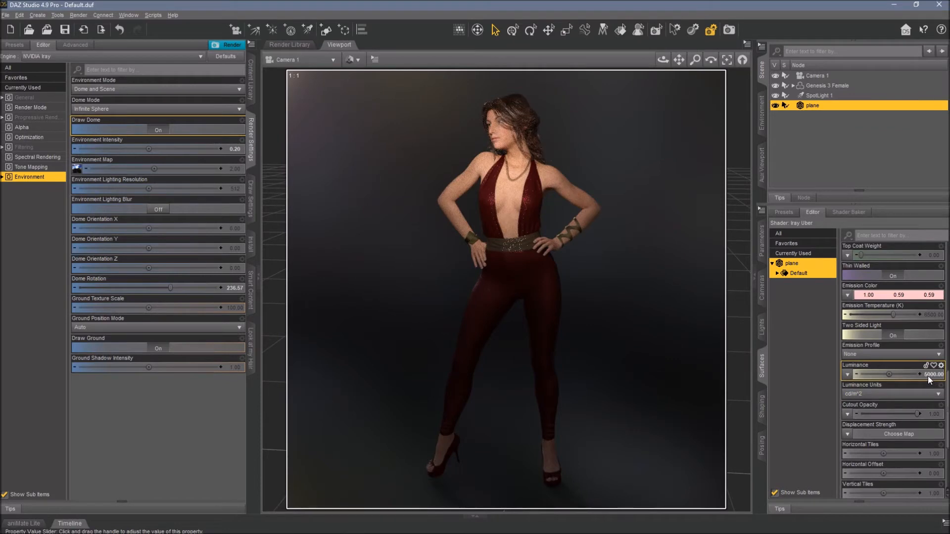
Change the plane's Luminance Units to kcd/m^2 and set its Luminance to 50.
click(861, 395)
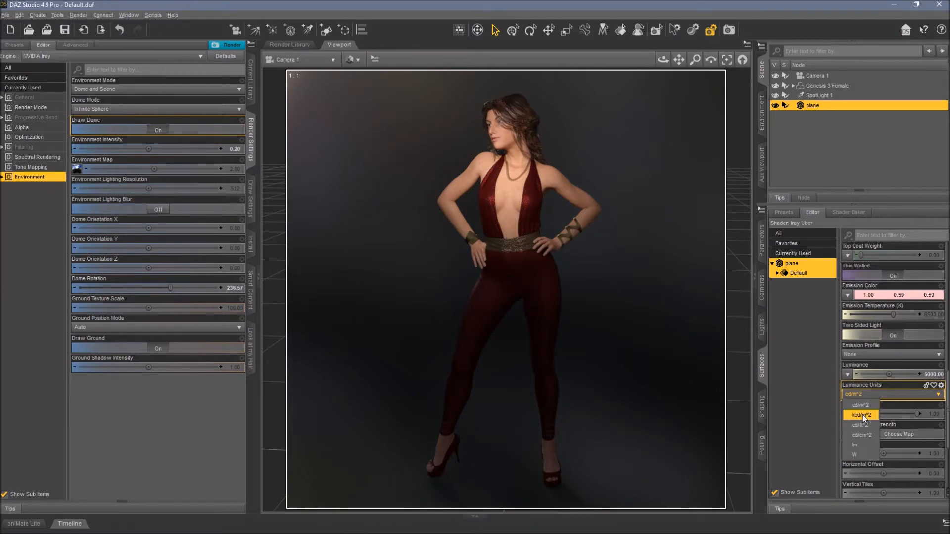
click(863, 415)
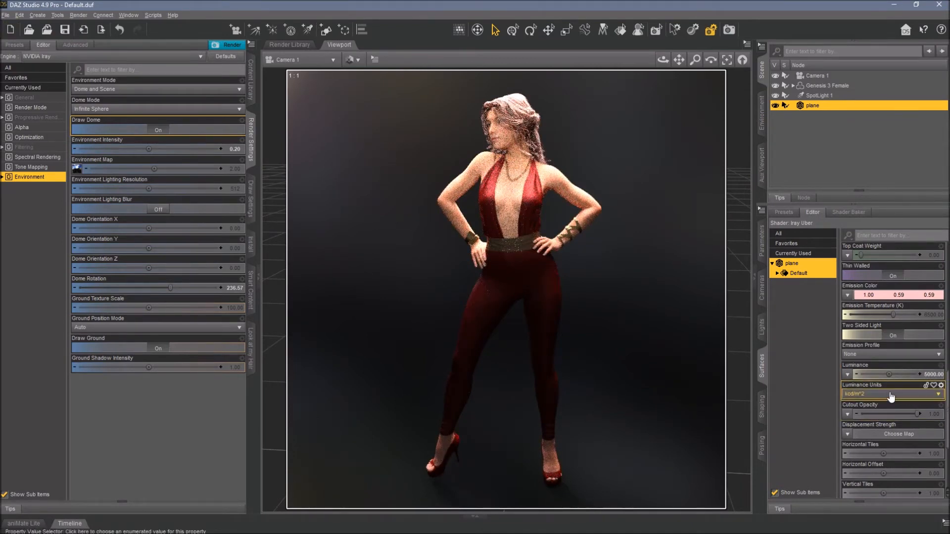
click(929, 375)
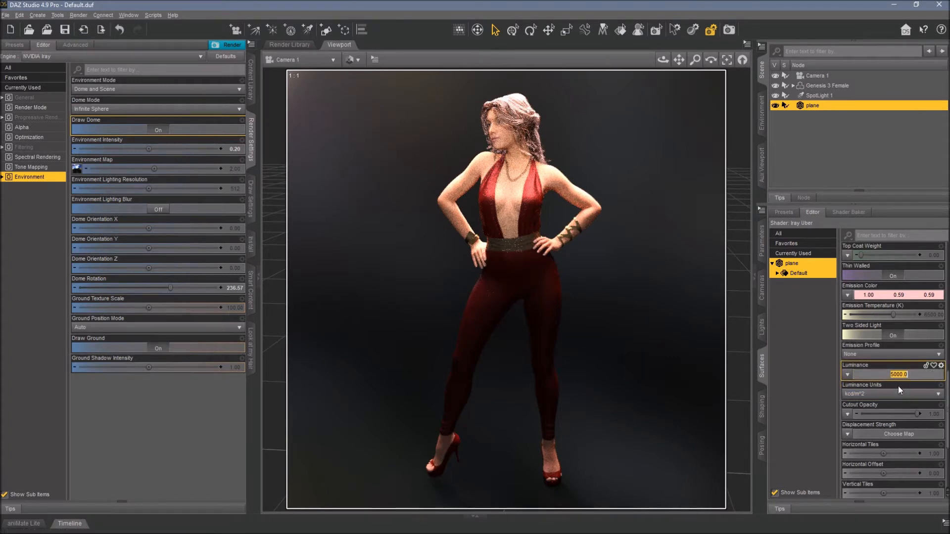
text(50)
key(Return)
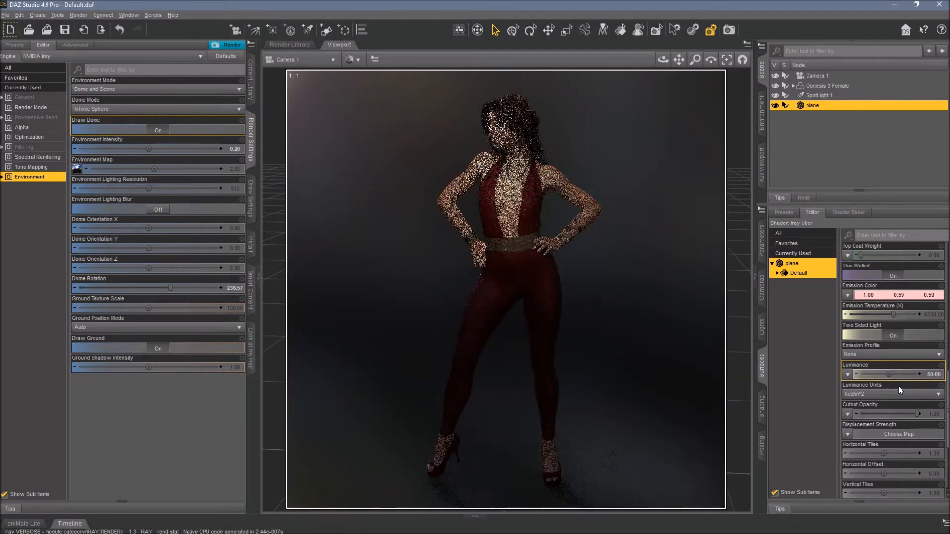
Raise the plane's Luminance to 500.
click(933, 374)
text(500)
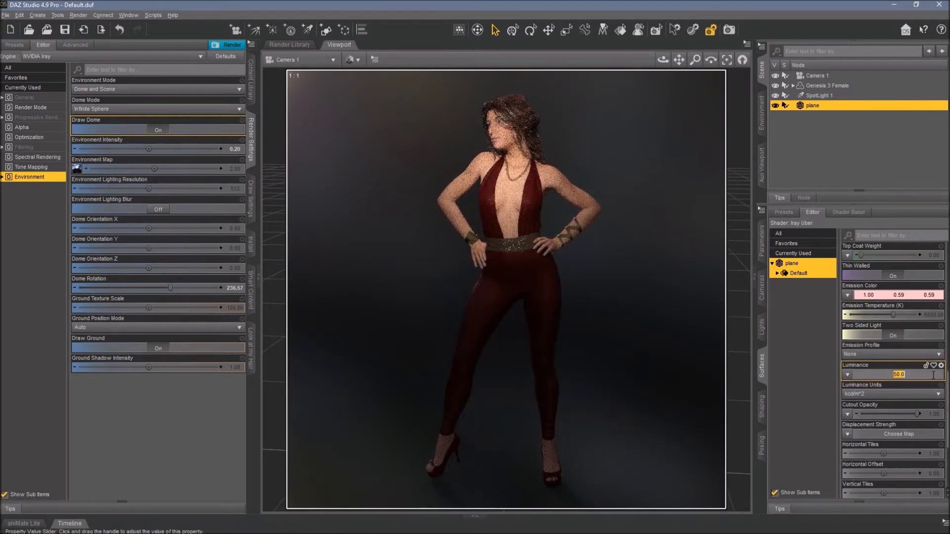
key(Return)
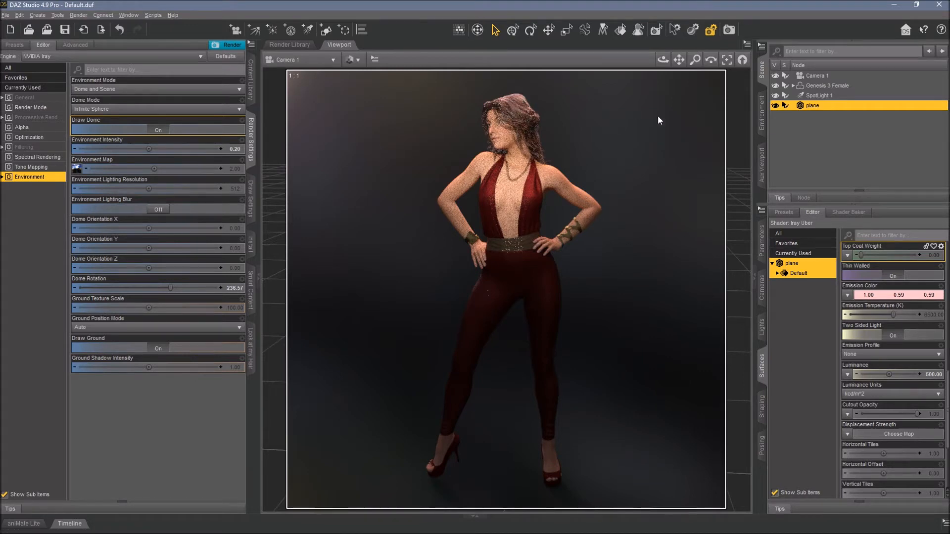
Lower the emissive plane to Y Translate 214.98, keeping it just above the camera frame.
click(763, 241)
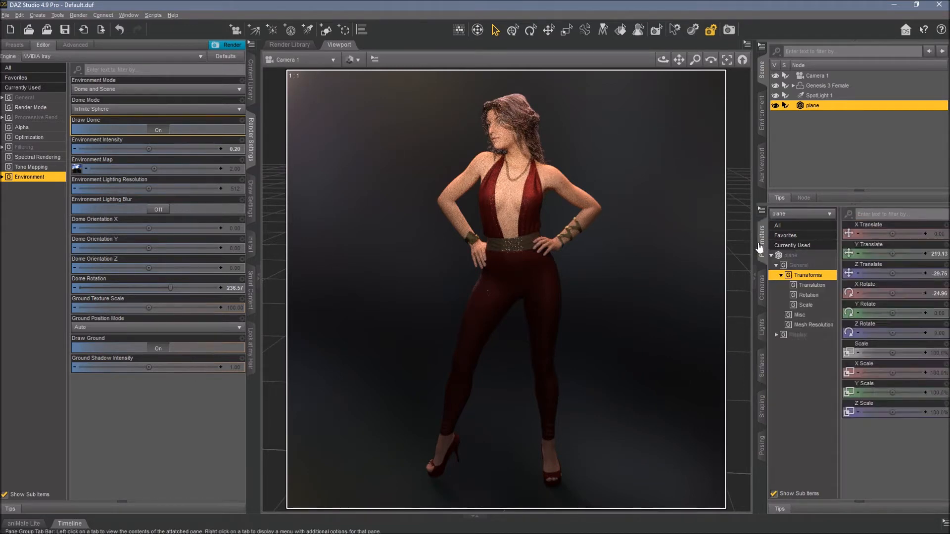
drag(905, 258, 891, 252)
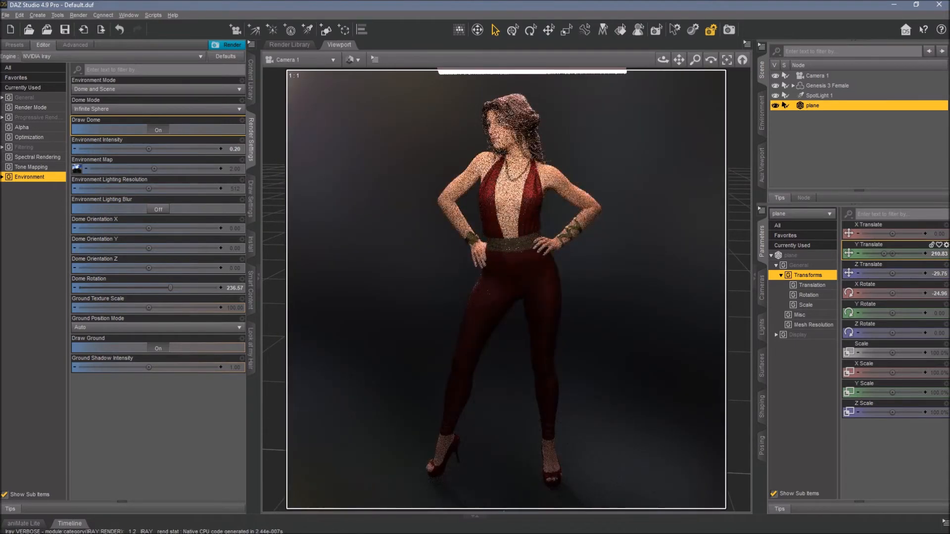
drag(884, 253, 881, 254)
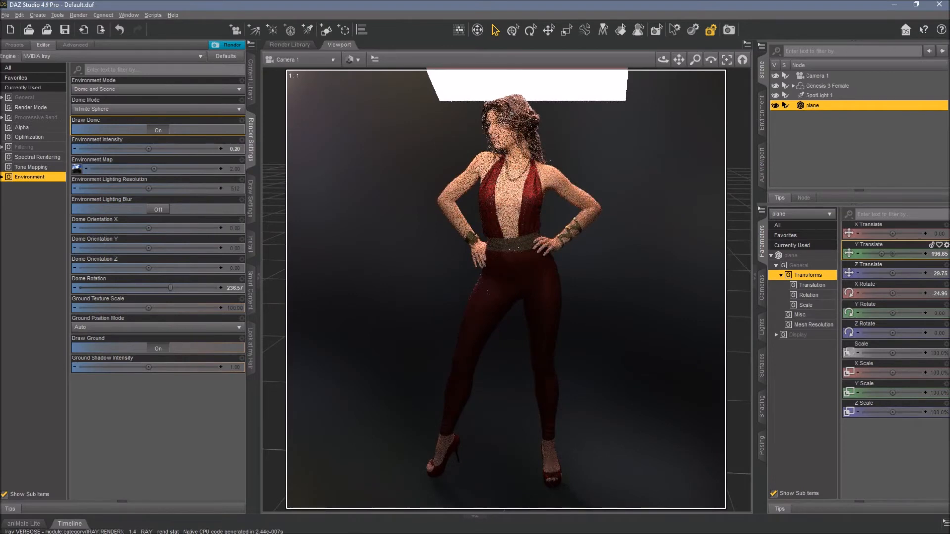
drag(881, 254, 886, 254)
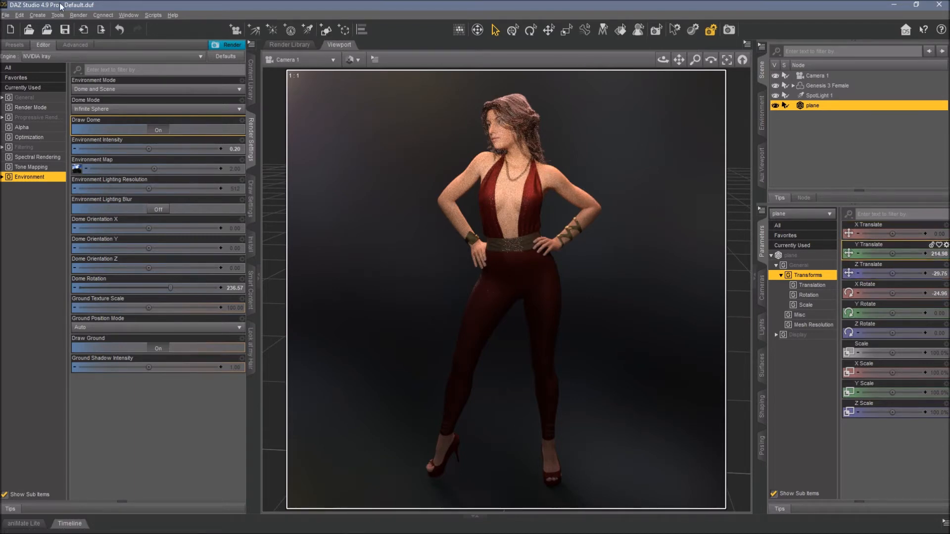
Create a second plane primitive at World Center with Z Positive as primary axis, size 1 m and 1 division.
click(30, 15)
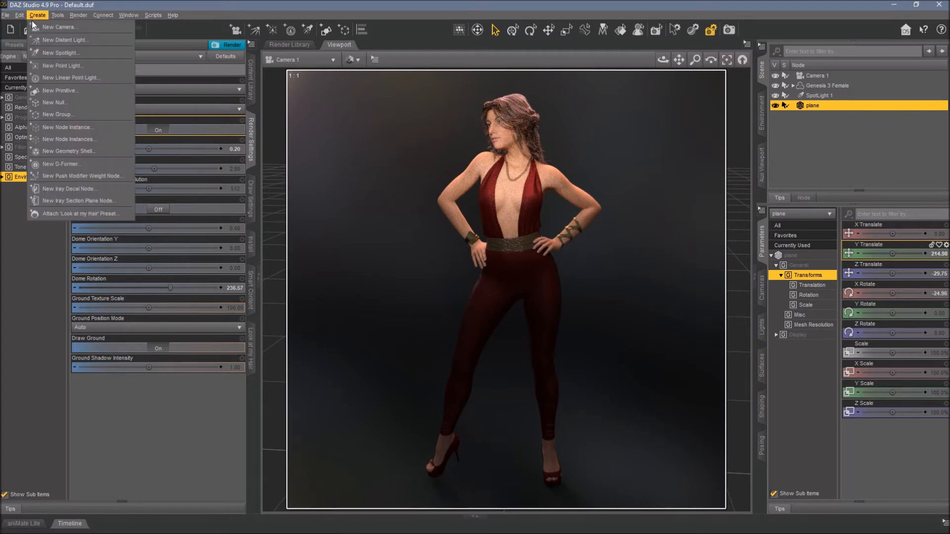
click(63, 89)
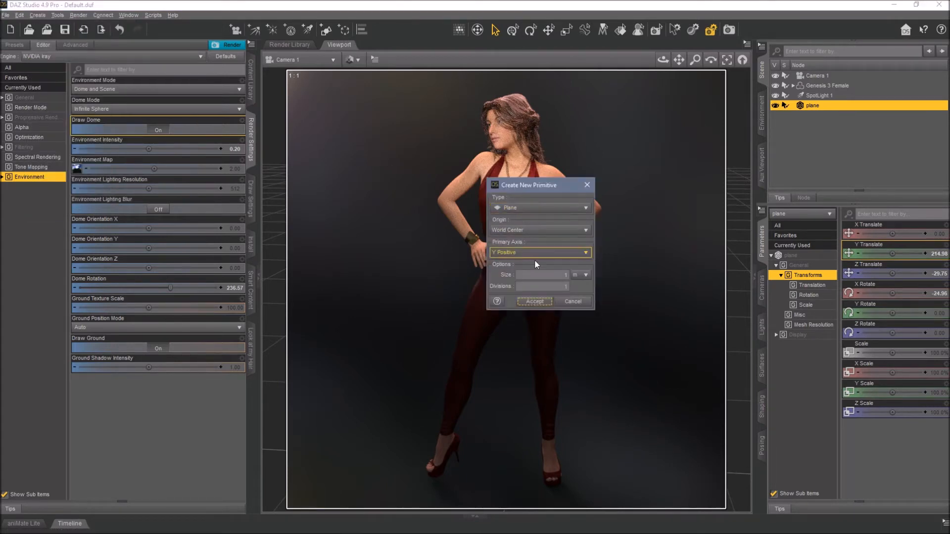
click(540, 252)
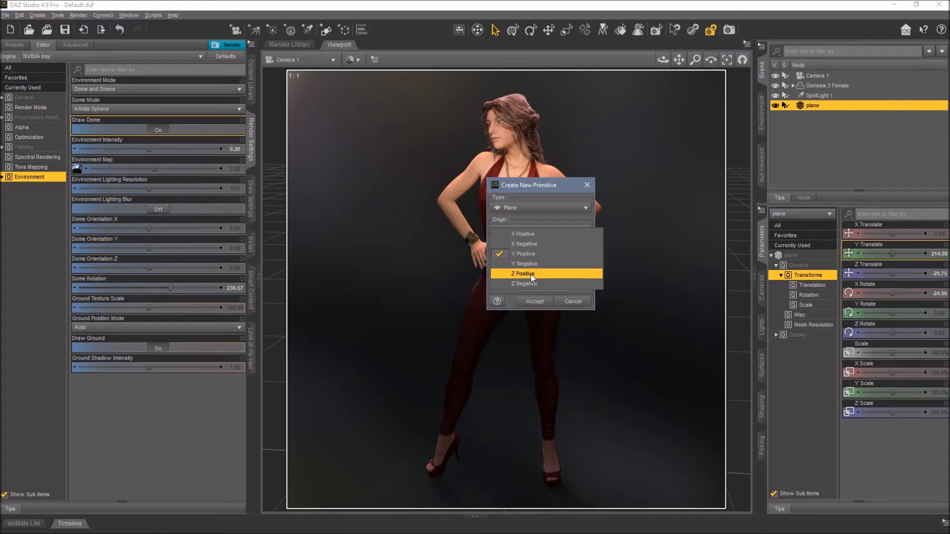
click(528, 274)
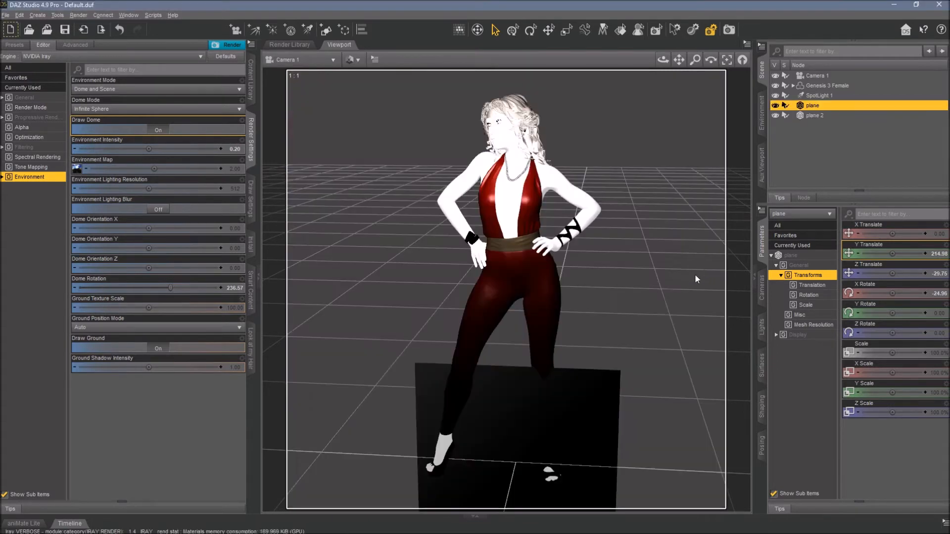
Undo the first plane's drop to the floor and stand plane 2 on the floor at Y Translate 50.
key(ctrl+z)
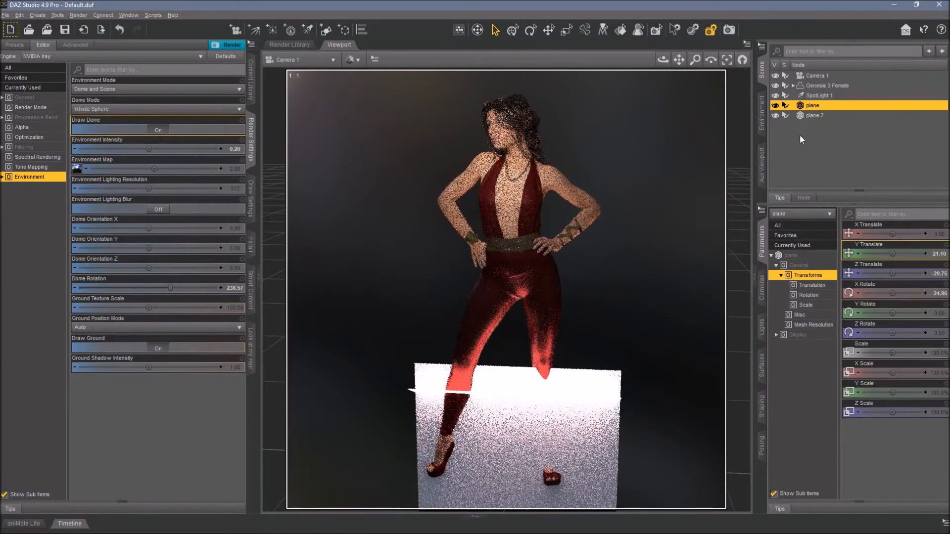
key(ctrl+z)
click(814, 115)
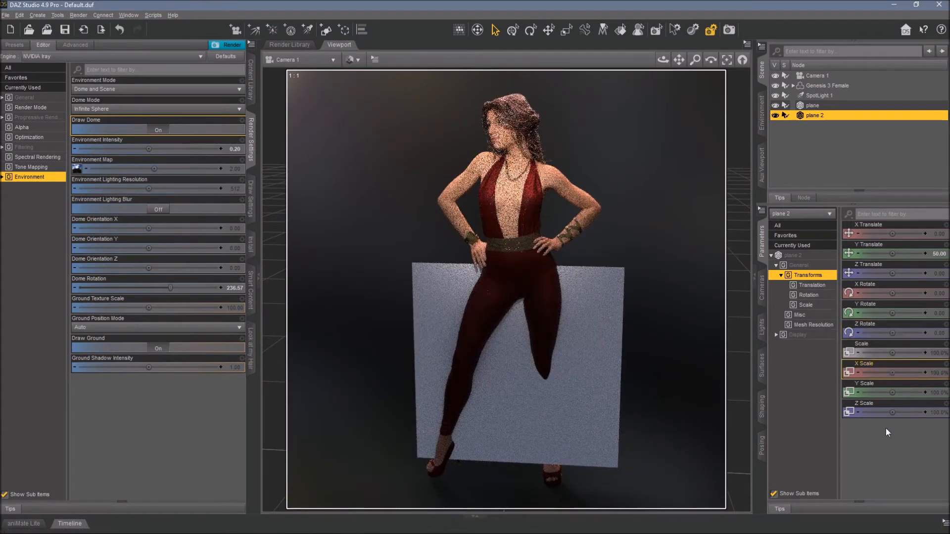
Stretch plane 2 to a Y Scale of 152.2% and move it back onto the floor at Y Translate 76.10.
drag(893, 393, 904, 392)
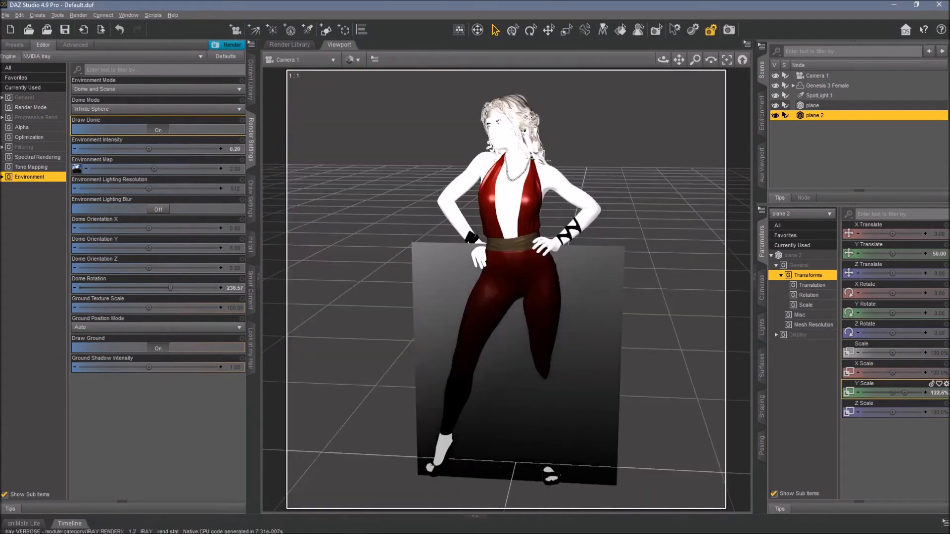
drag(904, 392, 908, 392)
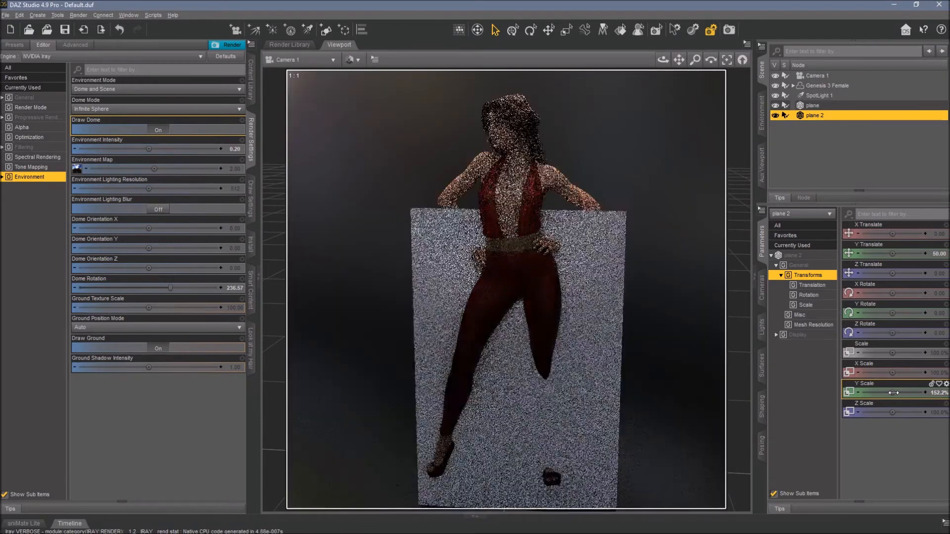
key(ctrl+d)
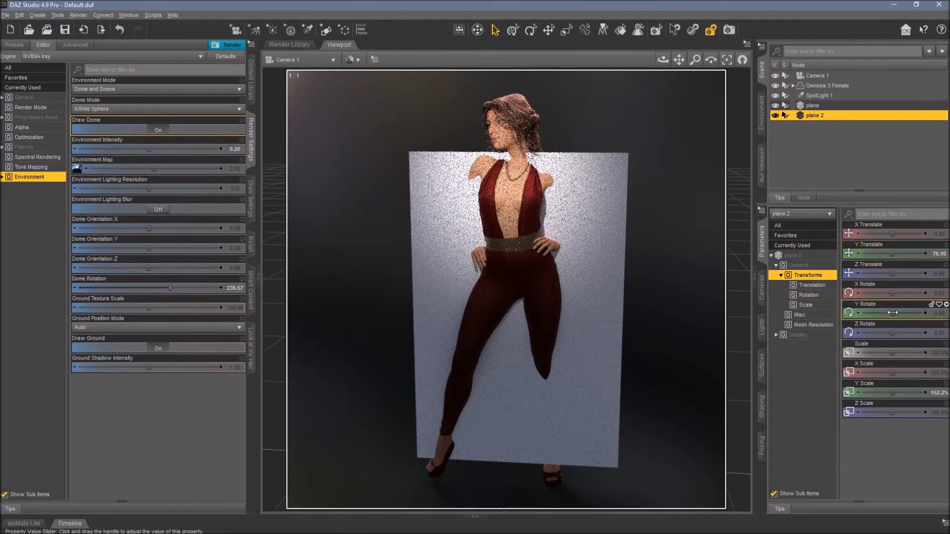
Turn plane 2 to Y Rotate -51.29 and move it beside the figure, out of the camera frame, with X Translate 147.09.
drag(892, 314, 879, 313)
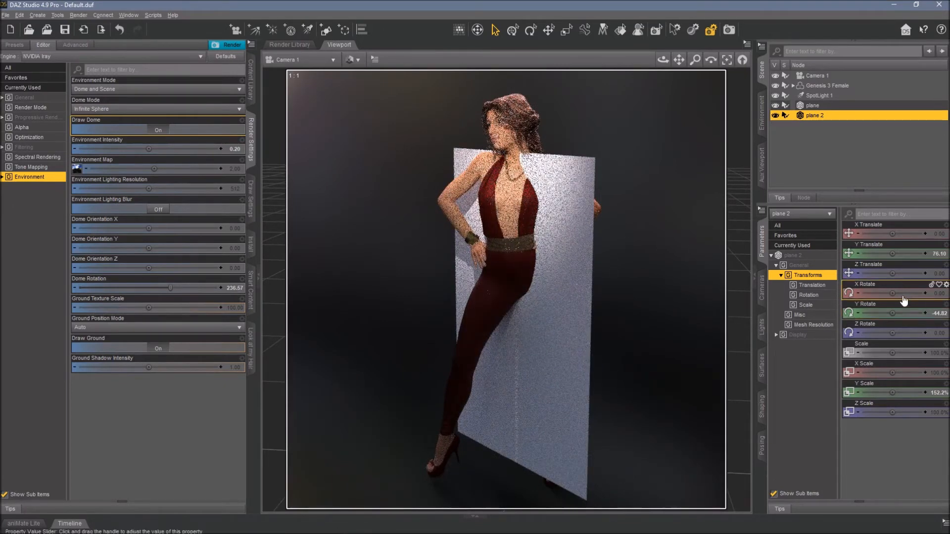
drag(895, 236, 934, 236)
drag(886, 313, 880, 313)
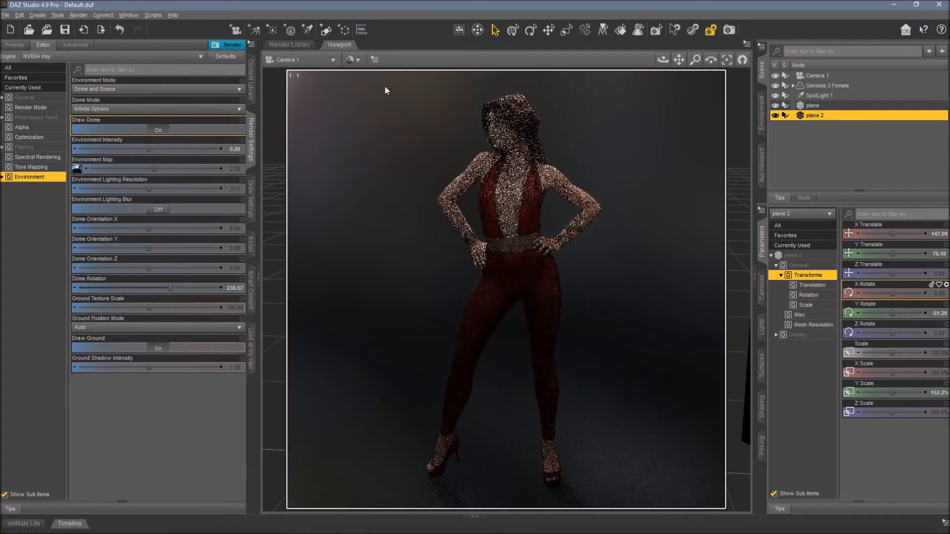
In Perspective View, move plane 2 to Z Translate -55 and turn it to Y Rotate -64.84, finishing back in the Camera 1 view.
click(309, 59)
click(310, 74)
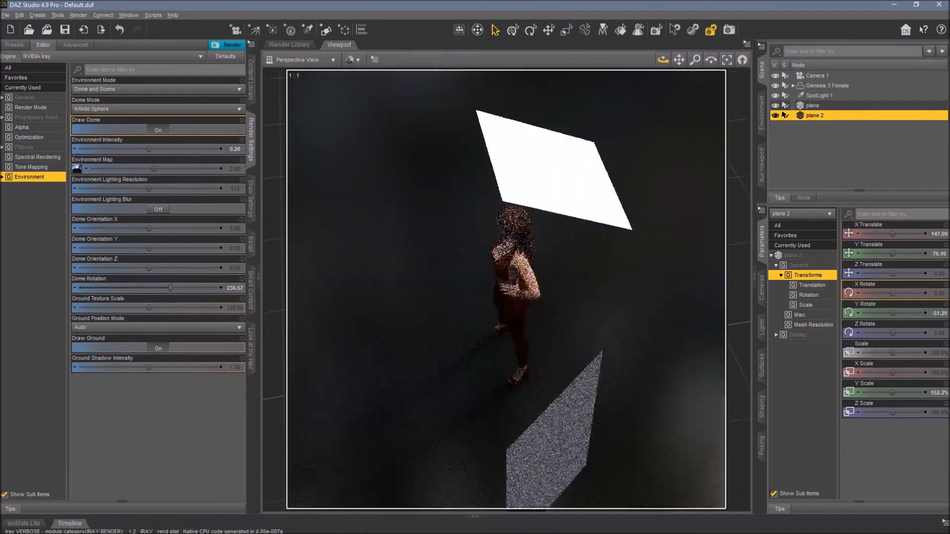
mouse_move(894, 273)
mouse_down()
mouse_move(908, 273)
mouse_move(878, 274)
mouse_up()
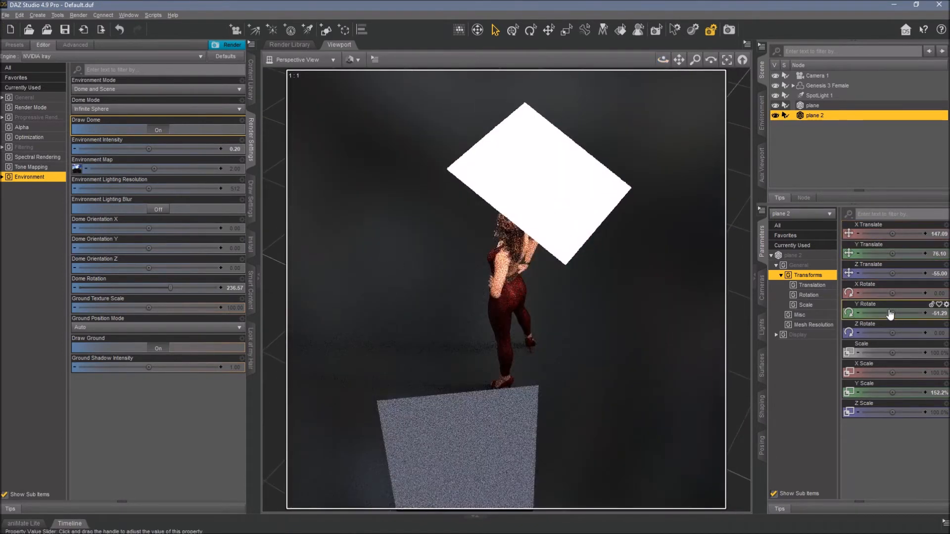
drag(893, 312, 886, 313)
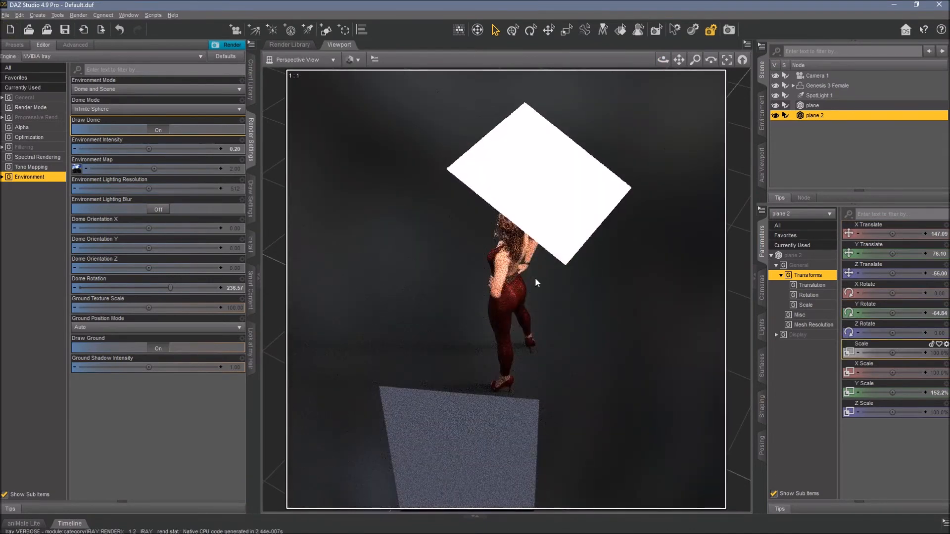
click(324, 60)
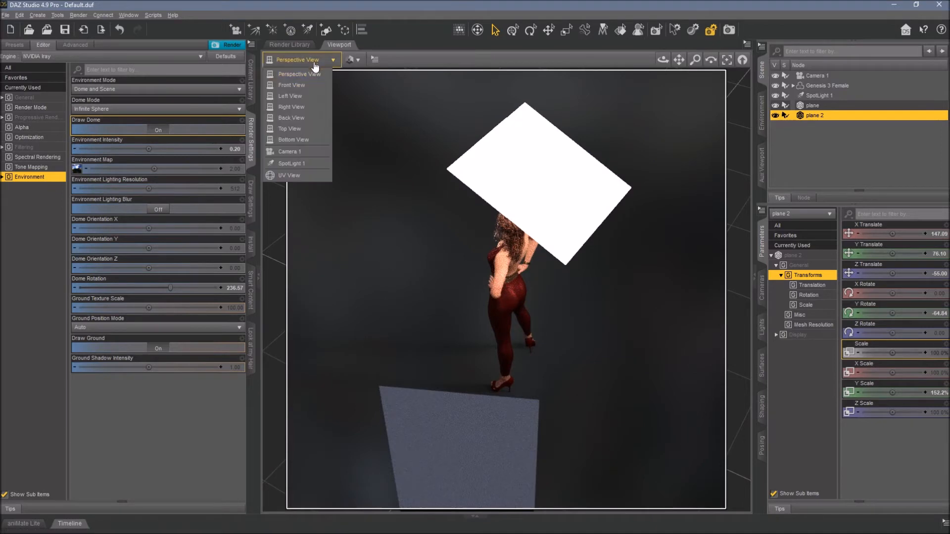
click(299, 153)
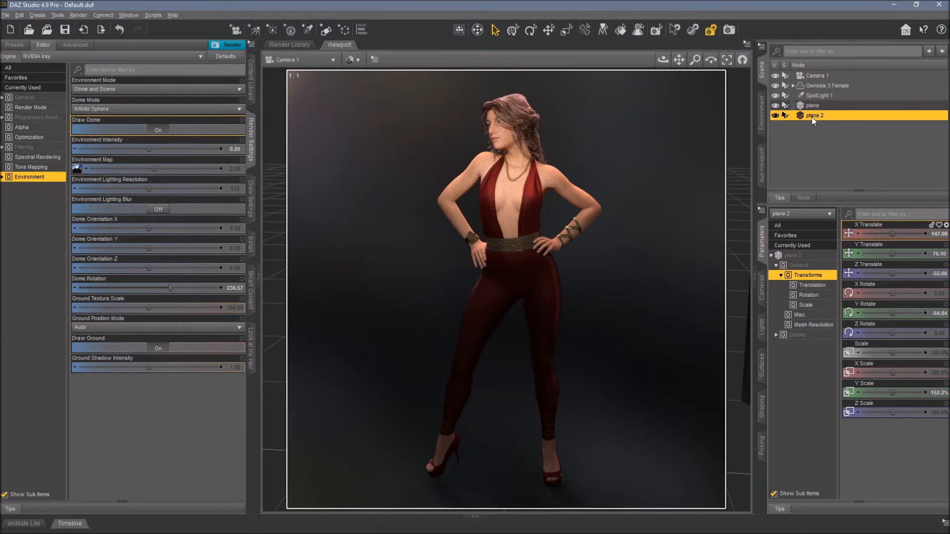
Apply the Emissive shader to plane 2's surface from the custom script actions.
click(763, 347)
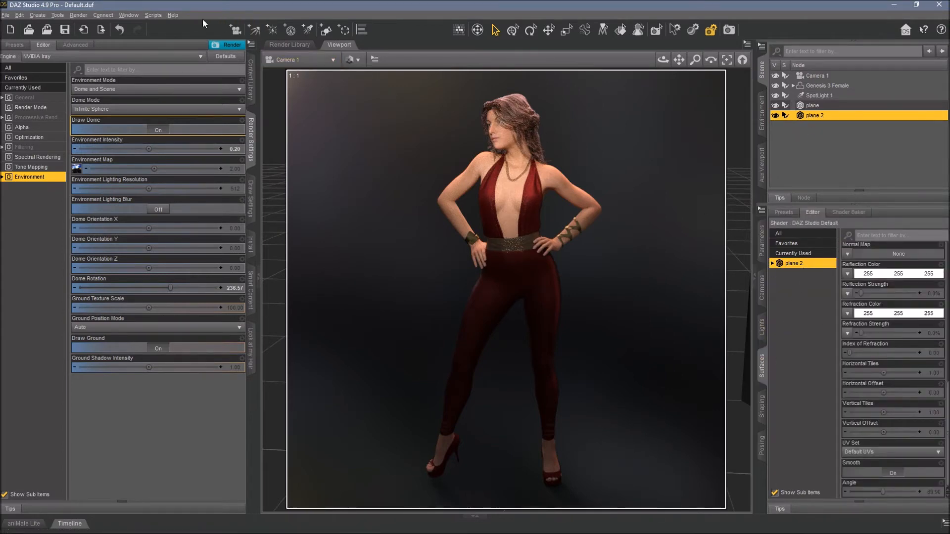
click(153, 15)
click(159, 29)
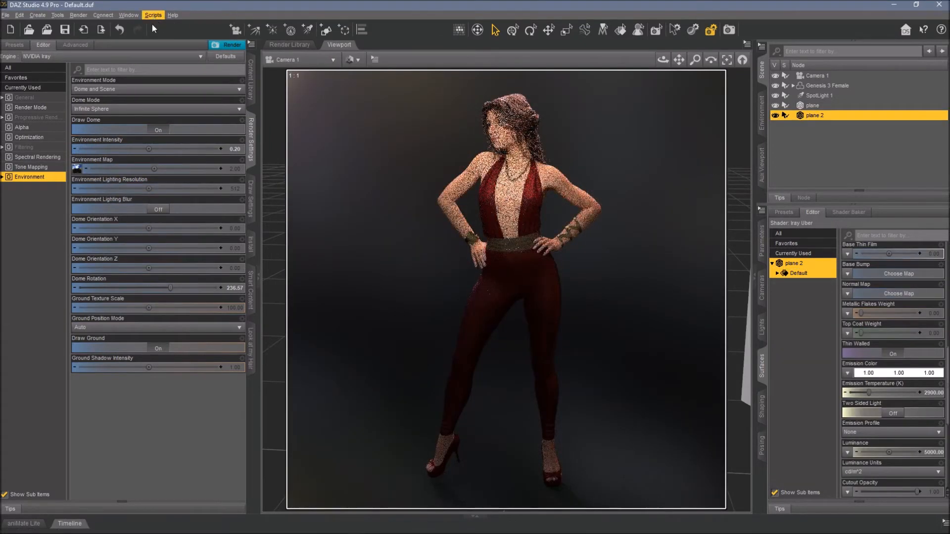
Locate the Emissive preset in the DAZ Uber folder of the Iray shader presets and check its custom action entry.
click(251, 80)
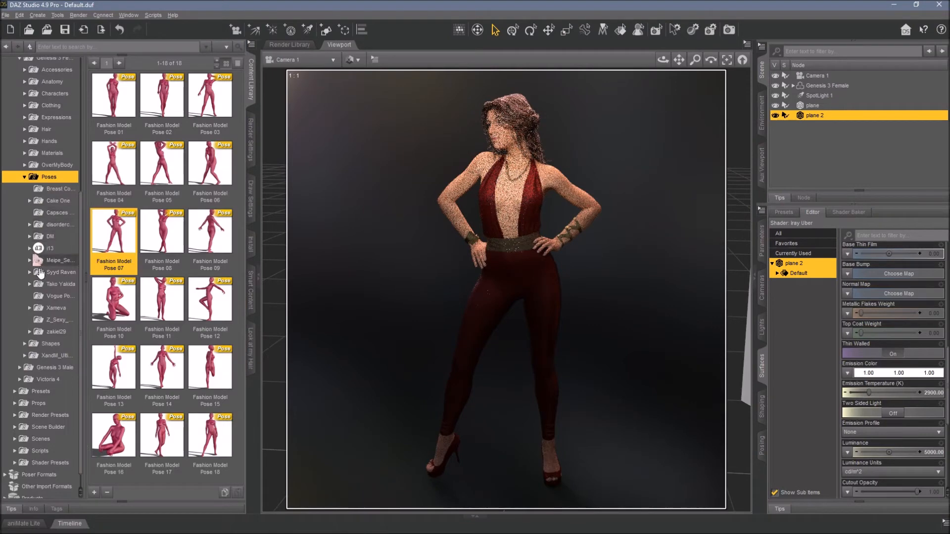
scroll(47, 391, down, 1)
click(50, 445)
scroll(50, 426, down, 2)
double_click(49, 396)
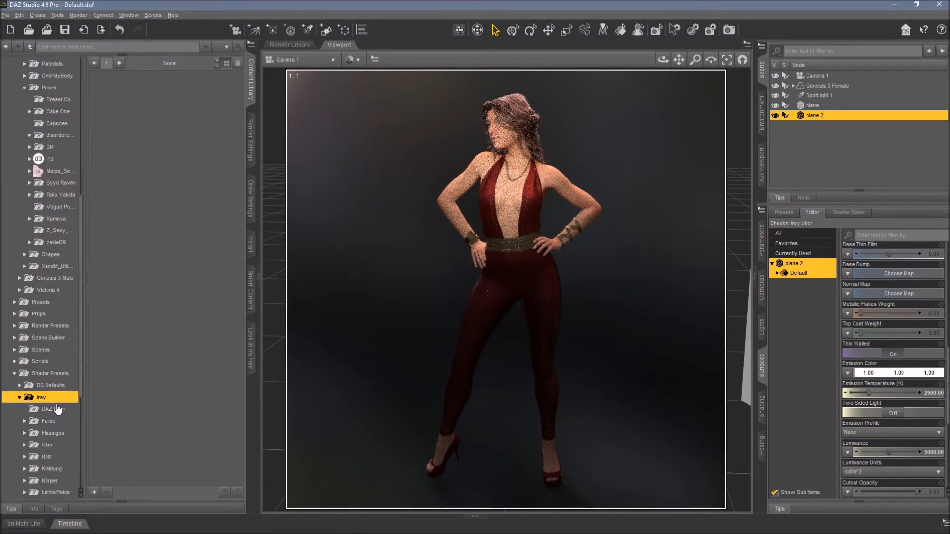
click(53, 409)
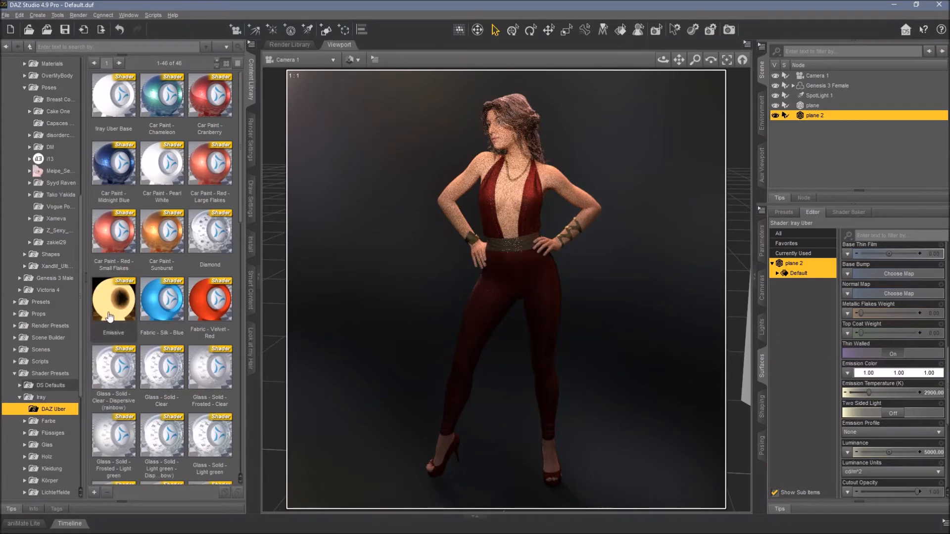
right_click(113, 303)
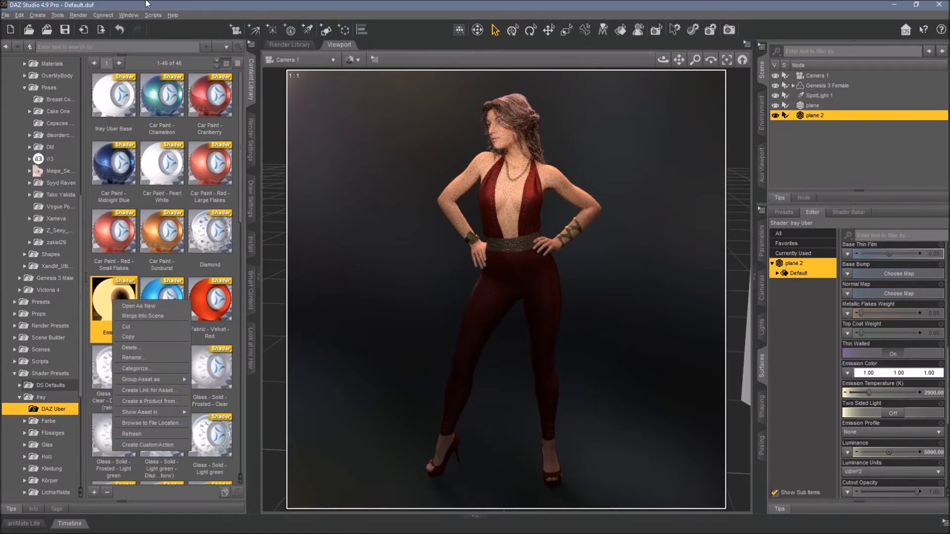
click(153, 16)
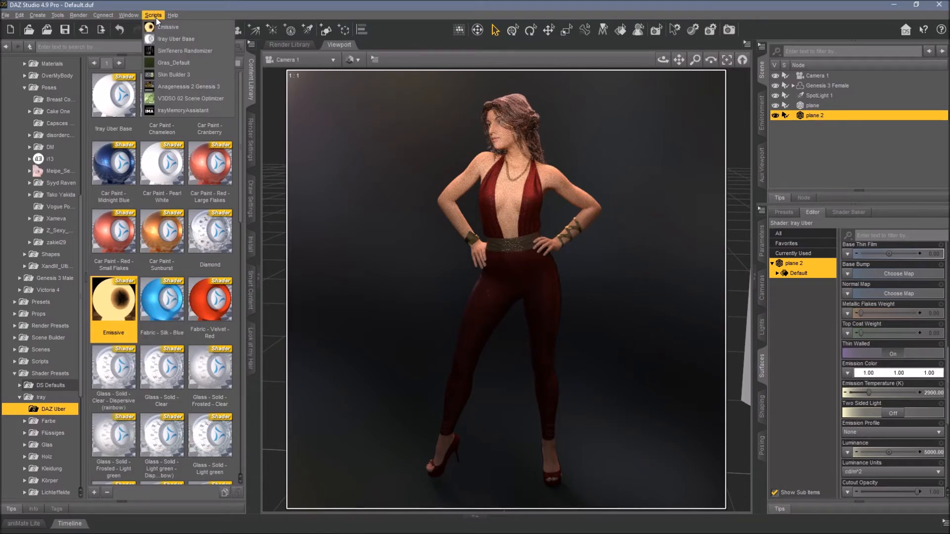
click(164, 28)
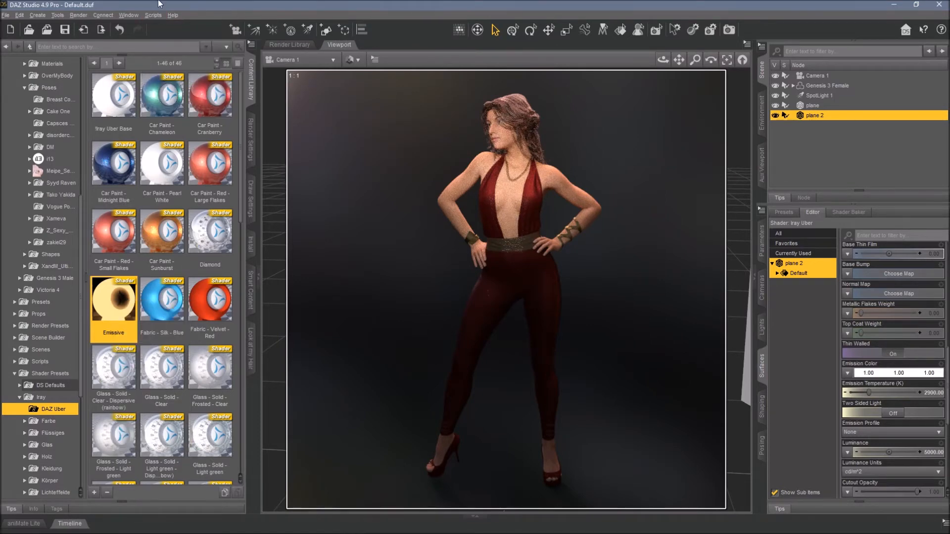
scroll(44, 182, up, 8)
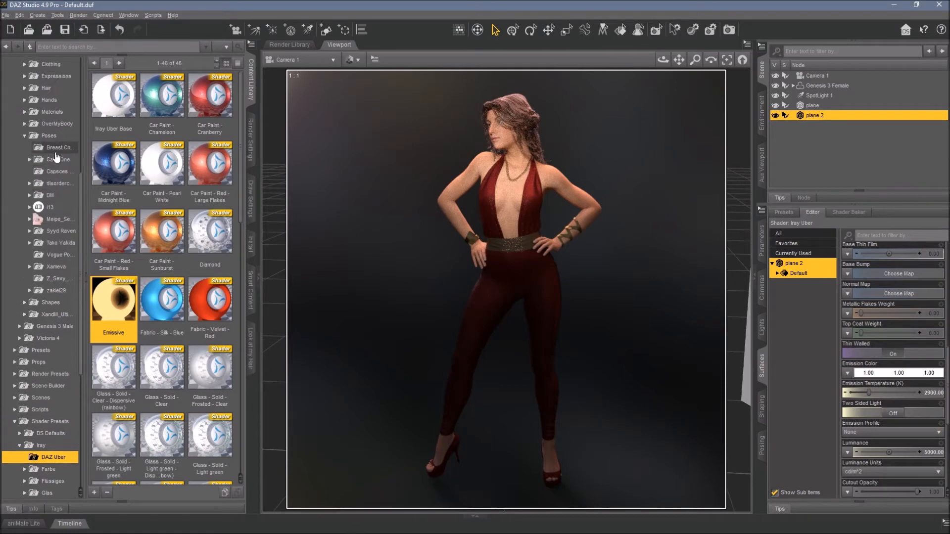
double_click(43, 182)
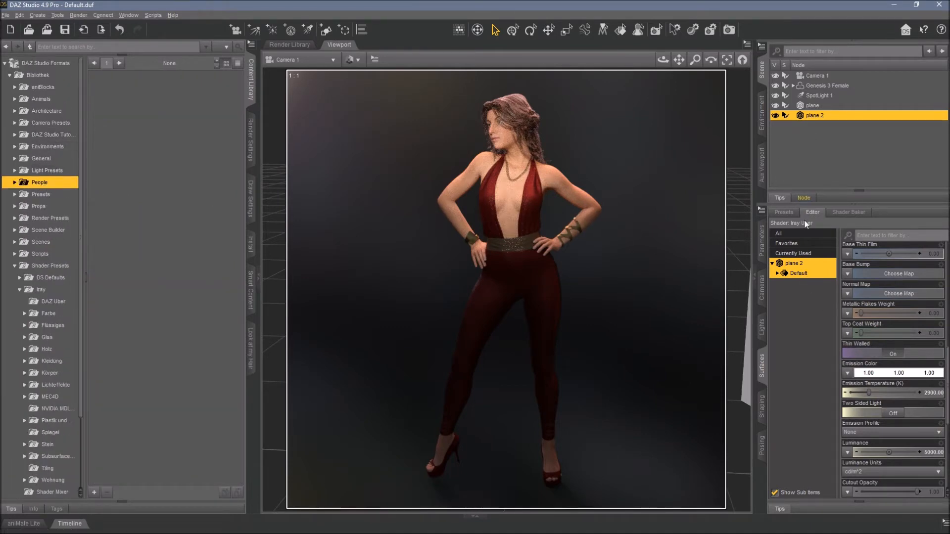
Set plane 2's Emission Temperature to 6500 K and turn Two Sided Light on.
scroll(866, 334, down, 3)
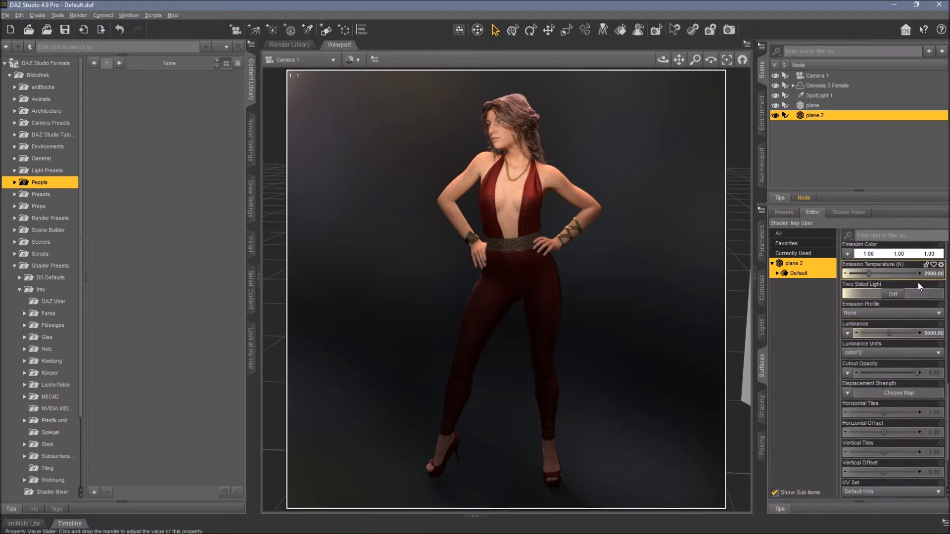
click(929, 274)
text(6500)
key(Return)
click(892, 295)
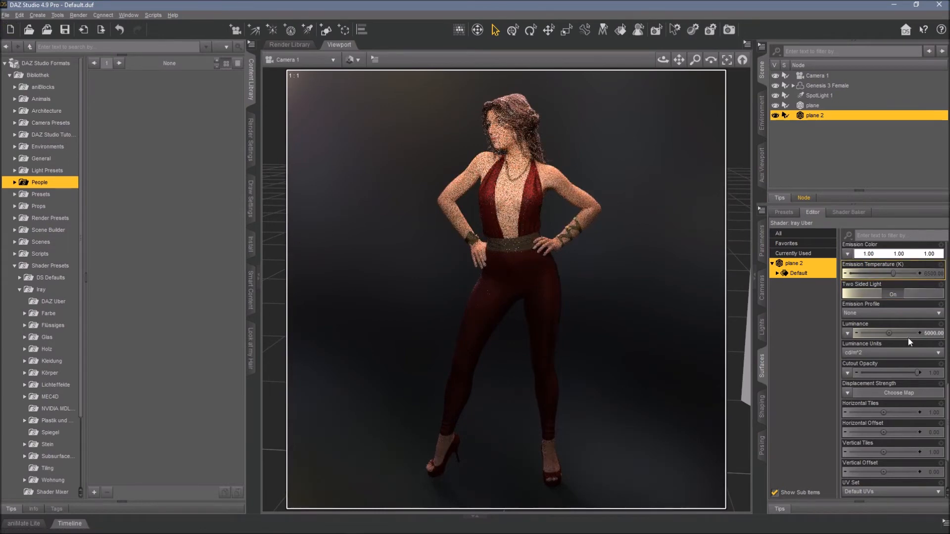
Set plane 2's Luminance Units to kcd/m^2 and its Luminance to 500.
click(866, 356)
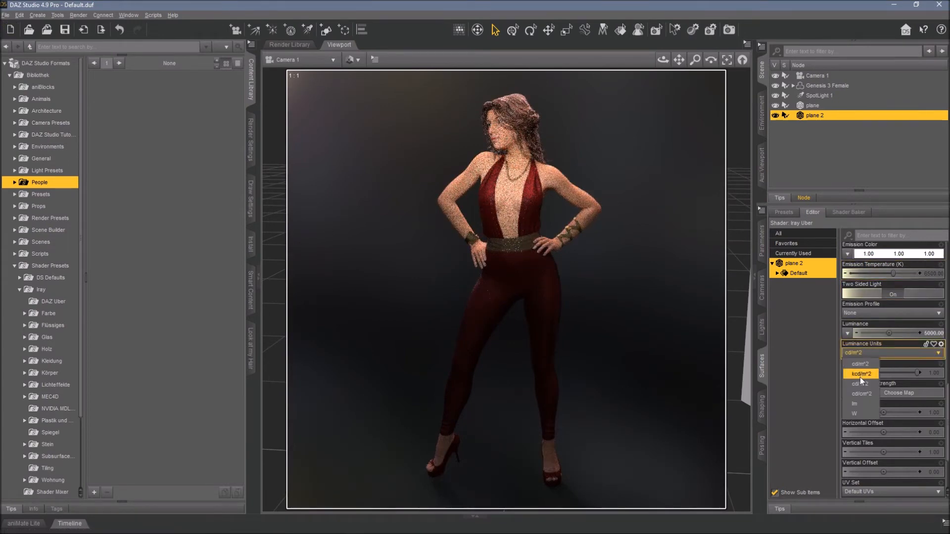
click(860, 376)
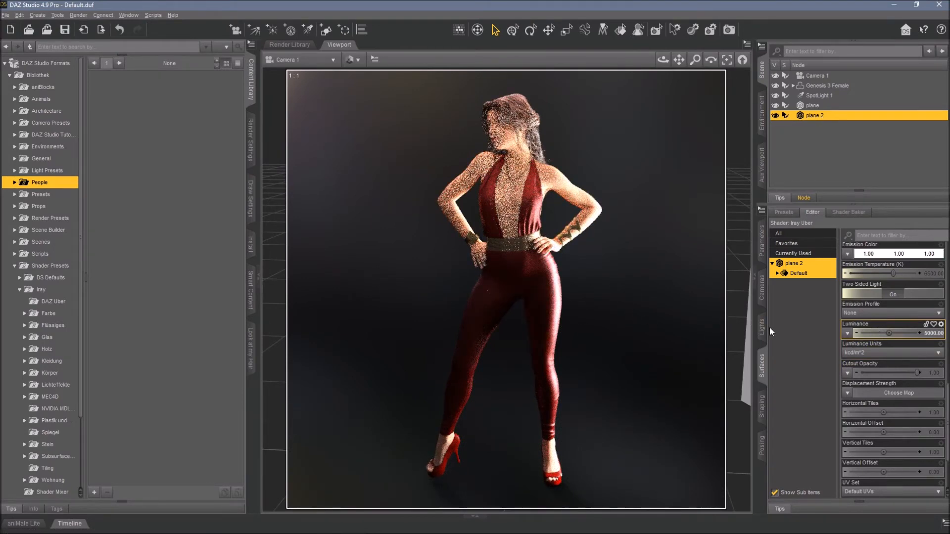
click(932, 334)
text(50)
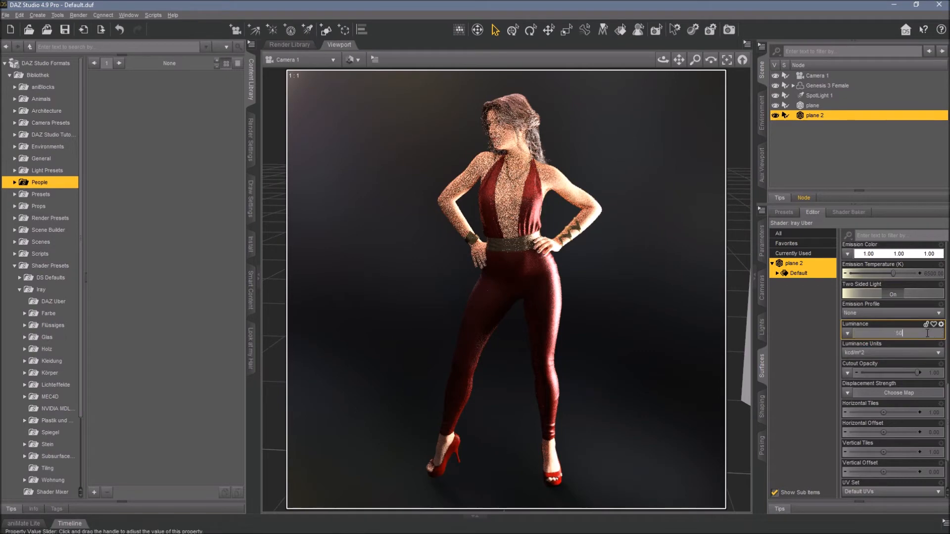
text(0)
key(Return)
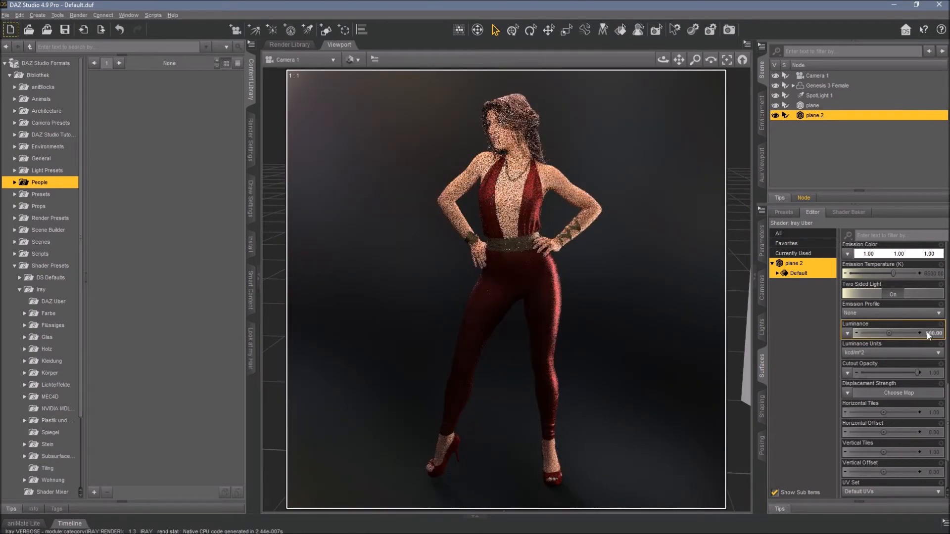
Try Luminance values of 2500, 250 and 100 for plane 2.
click(935, 335)
text(2500)
key(Return)
click(935, 333)
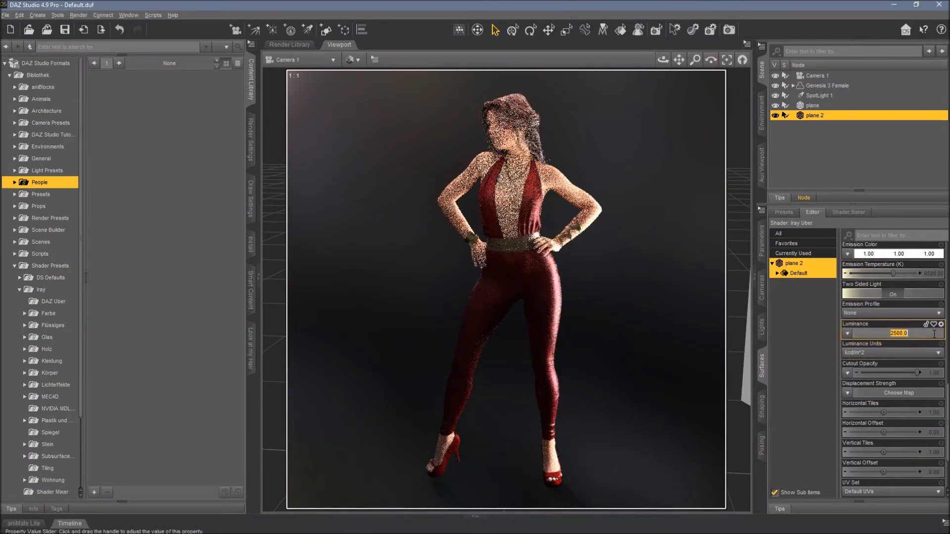
text(250)
key(Return)
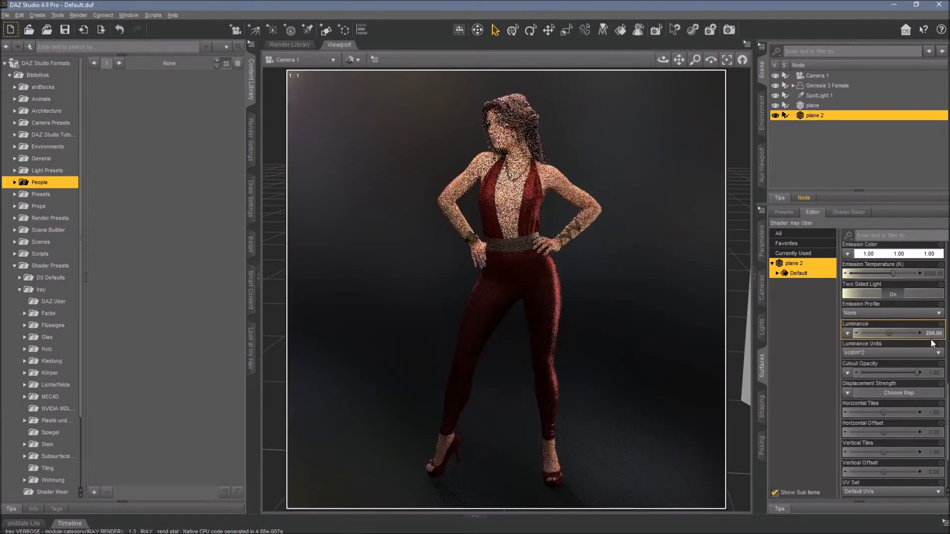
click(933, 333)
text(100)
key(Return)
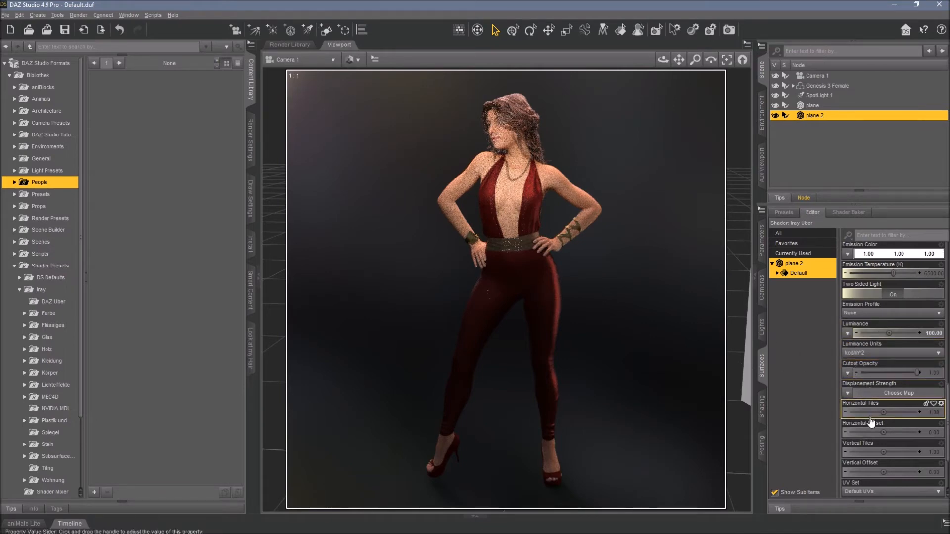
Set plane 2's Cutout Opacity to 0.000001 and its Luminance to 500.
scroll(884, 414, down, 3)
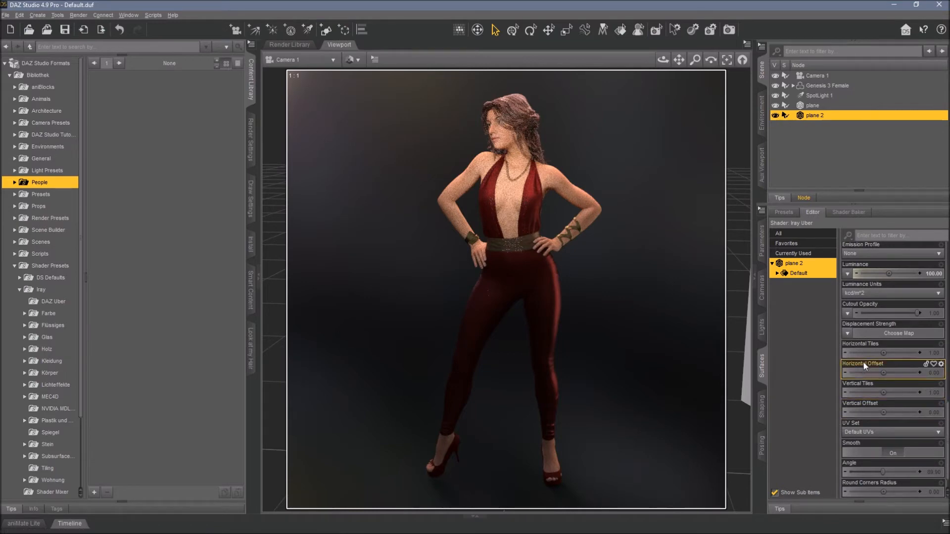
scroll(872, 364, up, 3)
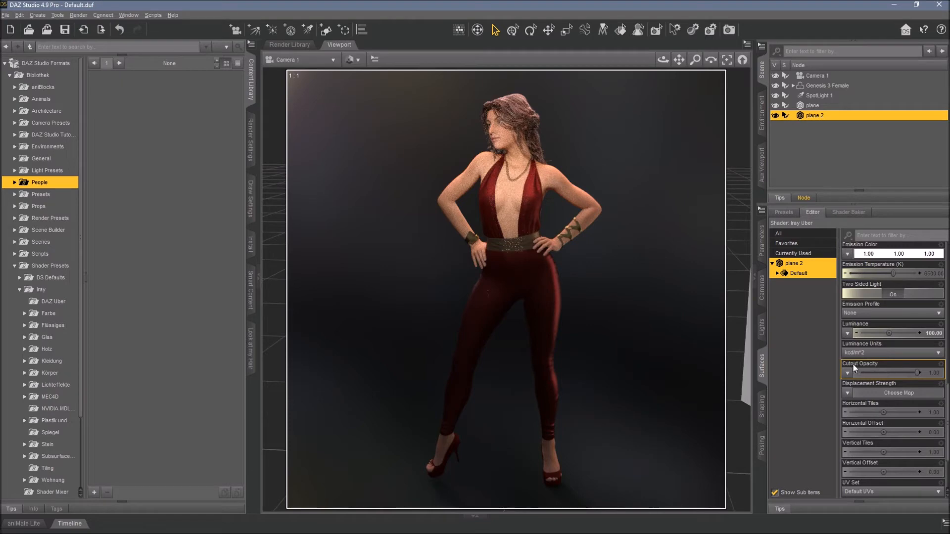
click(930, 374)
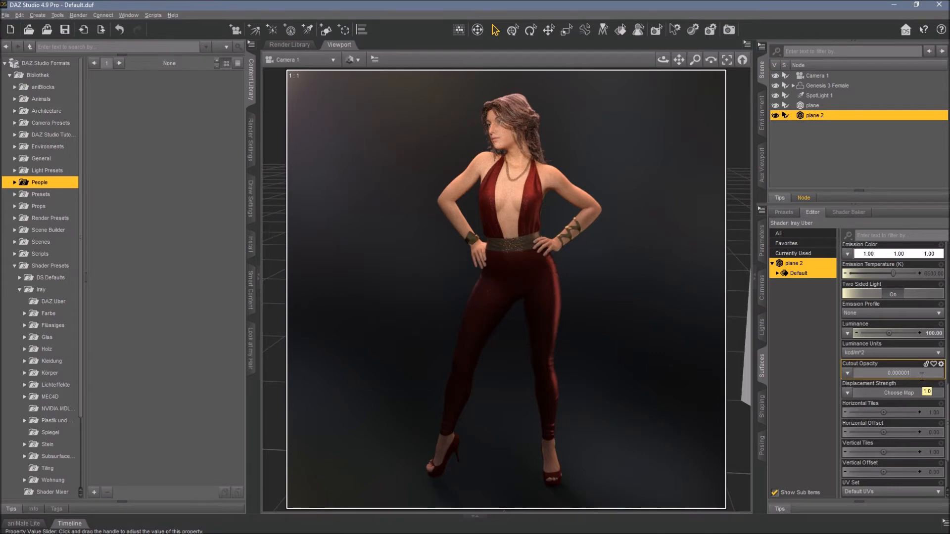
key(Return)
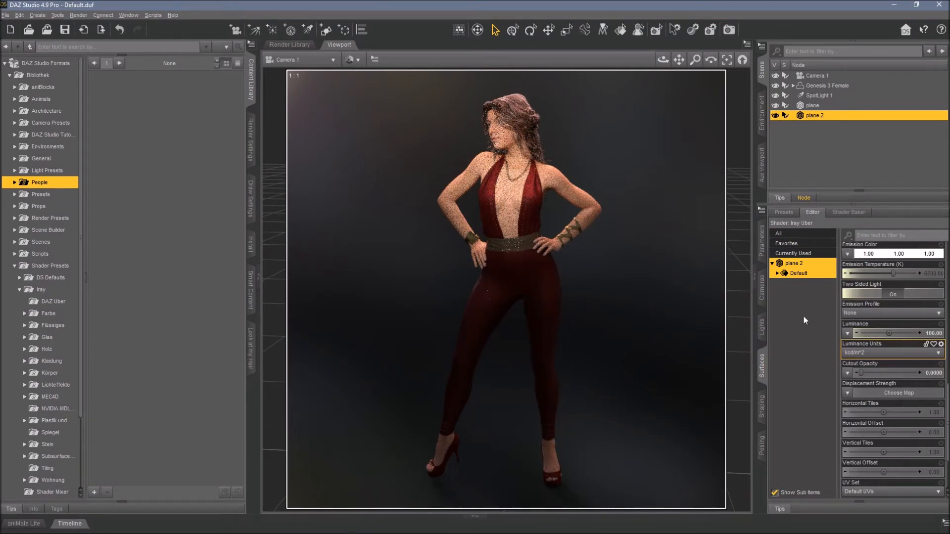
click(927, 333)
text(500)
key(Return)
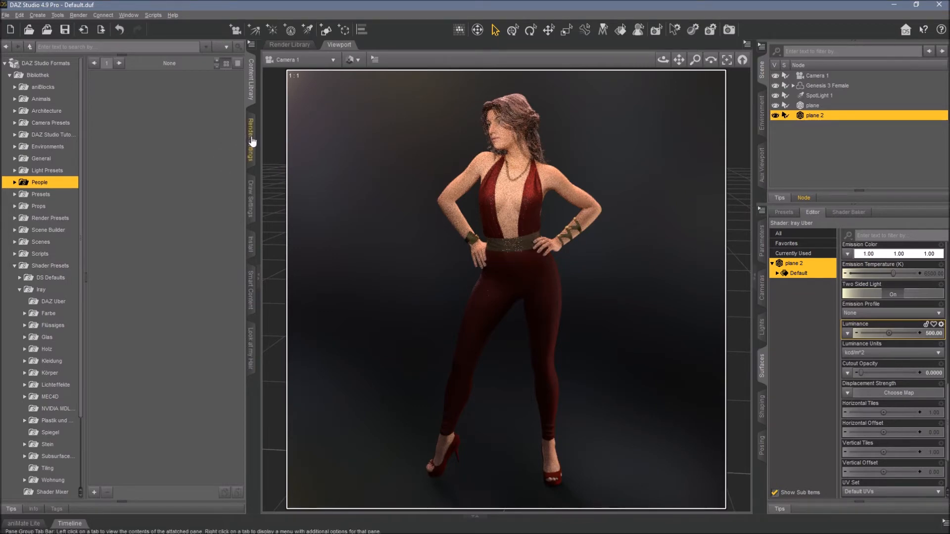
Search the content library for "alley" and merge the Back Alley set into the scene.
click(84, 46)
text(alley)
key(Return)
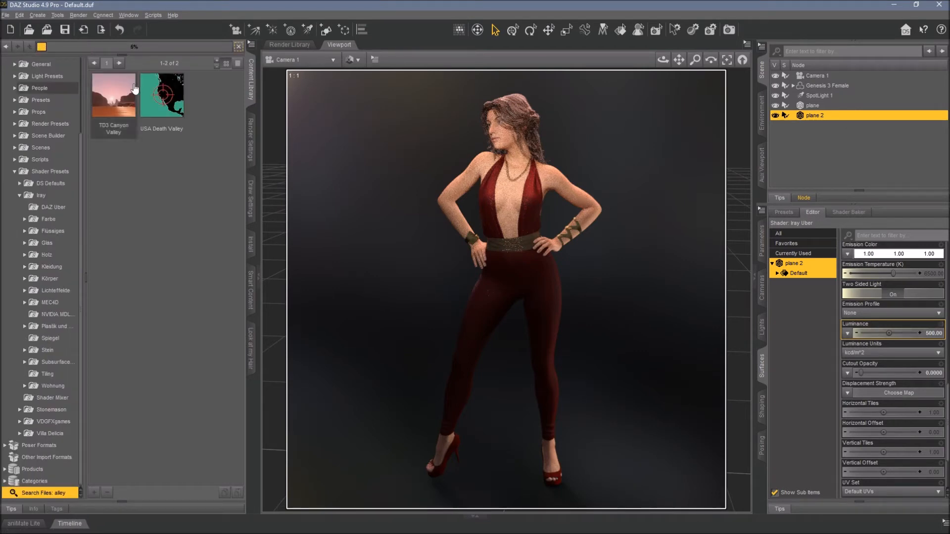
right_click(202, 118)
click(227, 129)
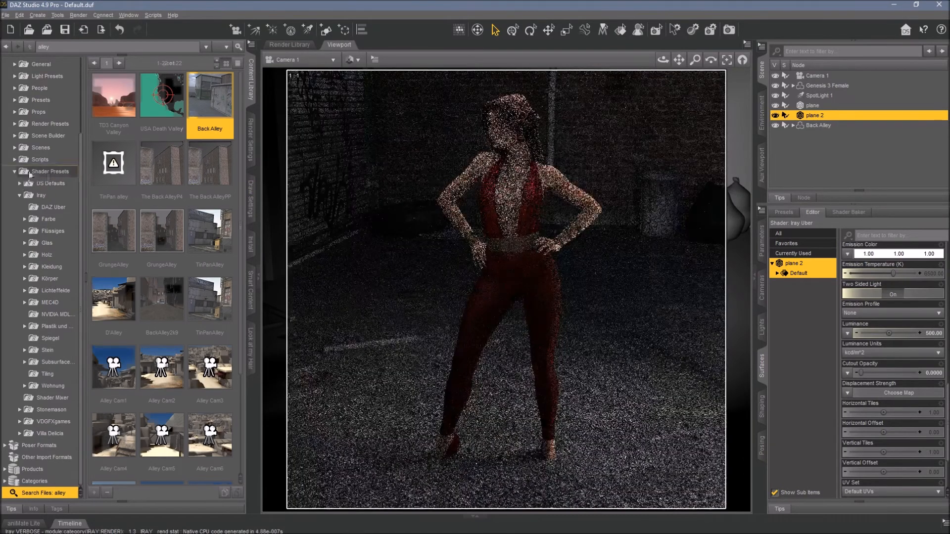
click(50, 172)
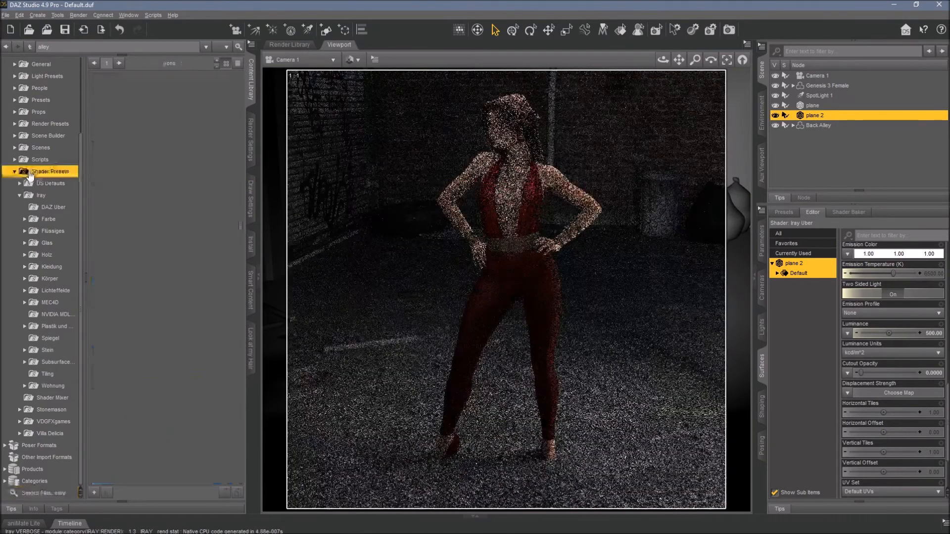
Lower the Back Alley set to Y Translate -12 and orbit Camera 1 to frame the figure from a more angled side.
click(826, 125)
click(762, 238)
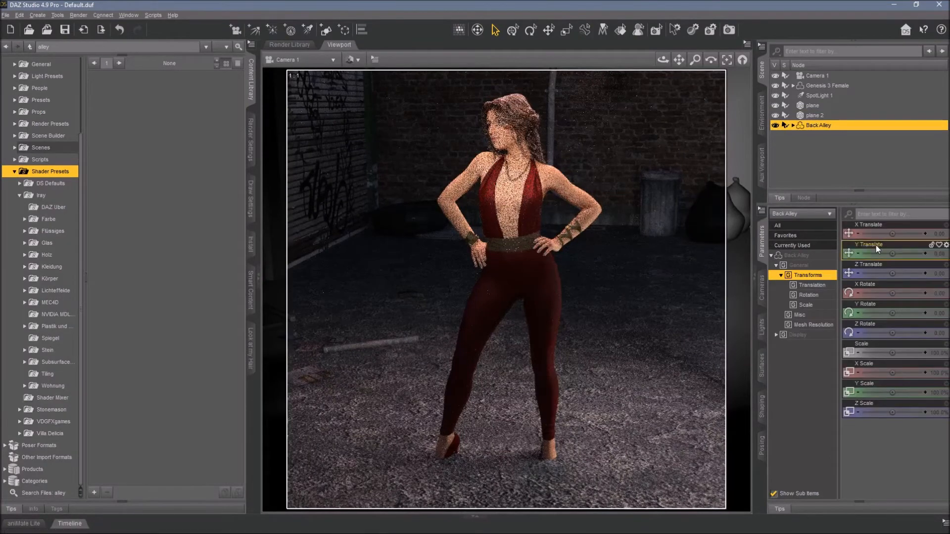
click(859, 255)
click(858, 255)
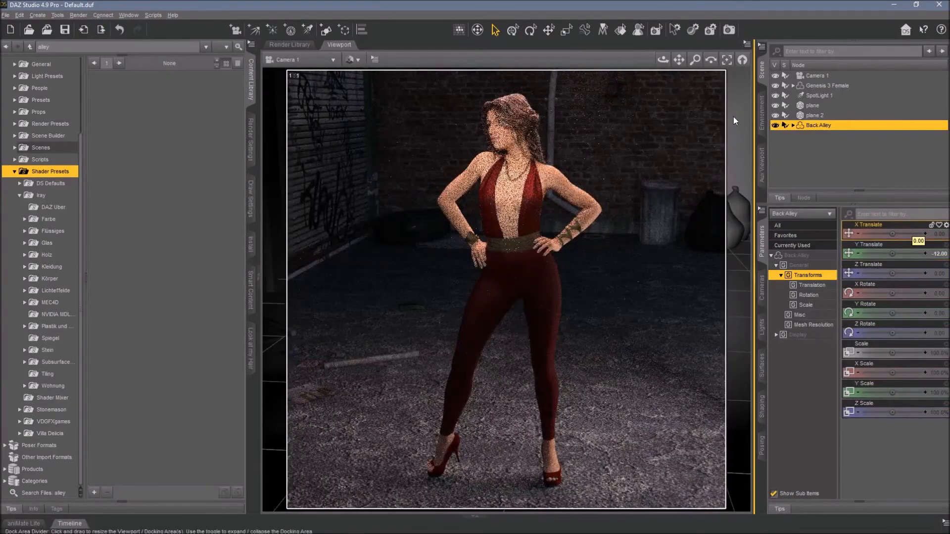
mouse_move(664, 61)
mouse_down()
mouse_move(663, 47)
mouse_move(644, 70)
mouse_move(598, 69)
mouse_move(649, 72)
mouse_up()
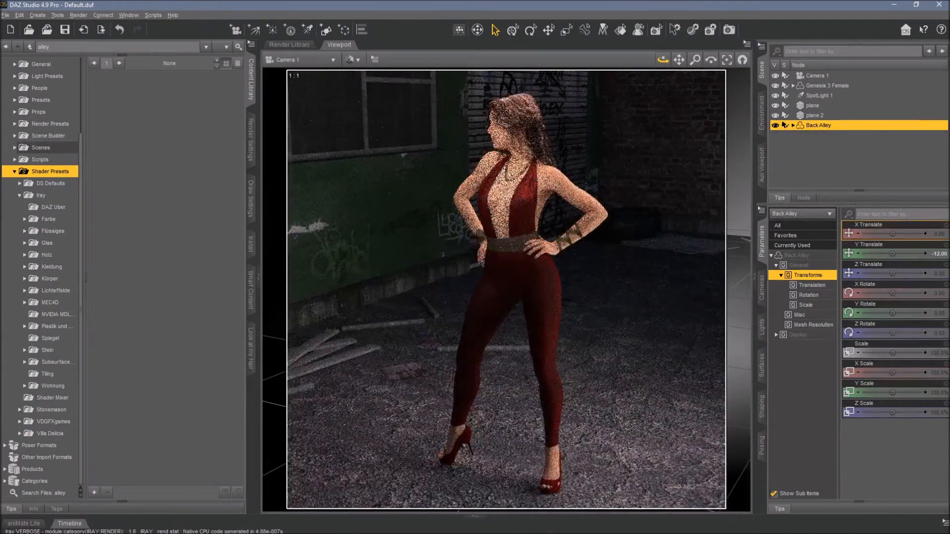
Rotate the Genesis 3 Female figure to a Y Rotate of about 58.89 so she faces the camera.
click(844, 86)
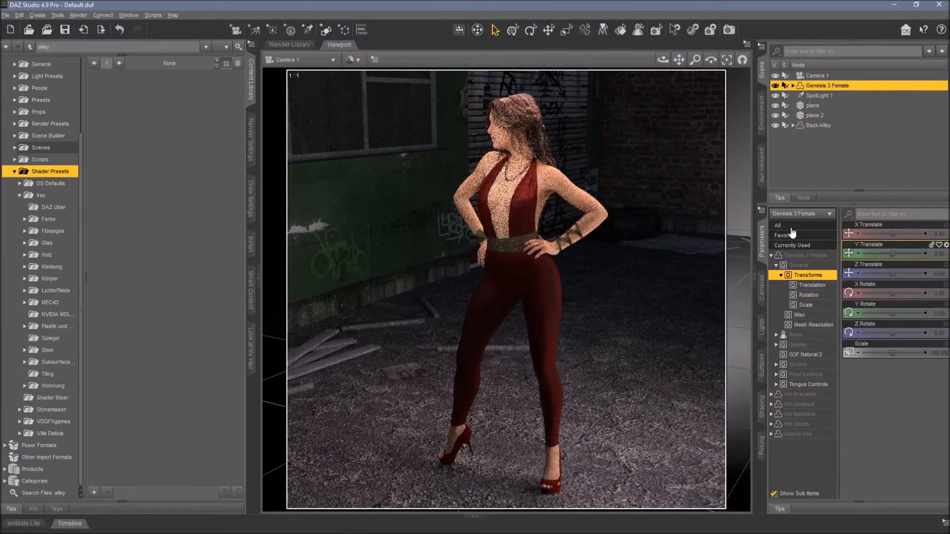
click(760, 241)
click(945, 229)
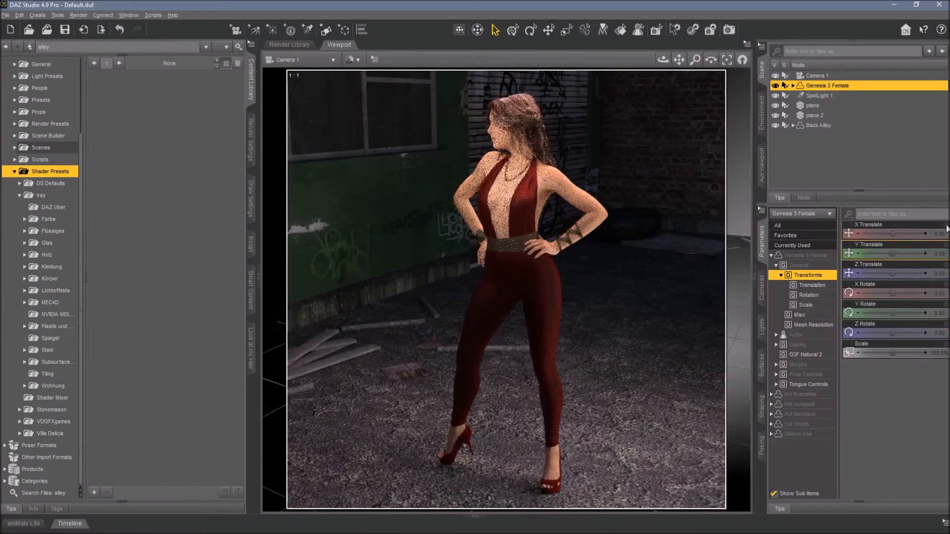
click(800, 227)
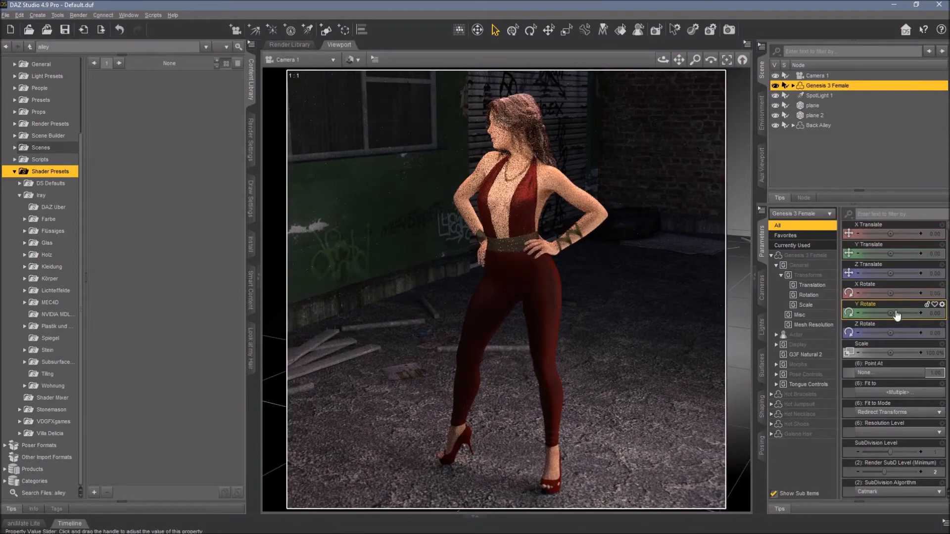
drag(891, 313, 907, 313)
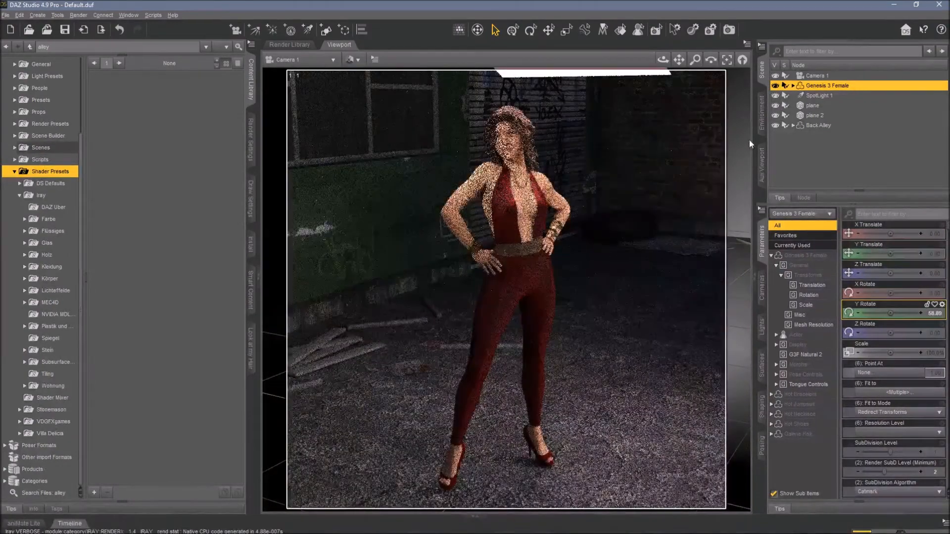
Set the Y Translate of the first emissive plane above the figure to 210.98.
click(815, 107)
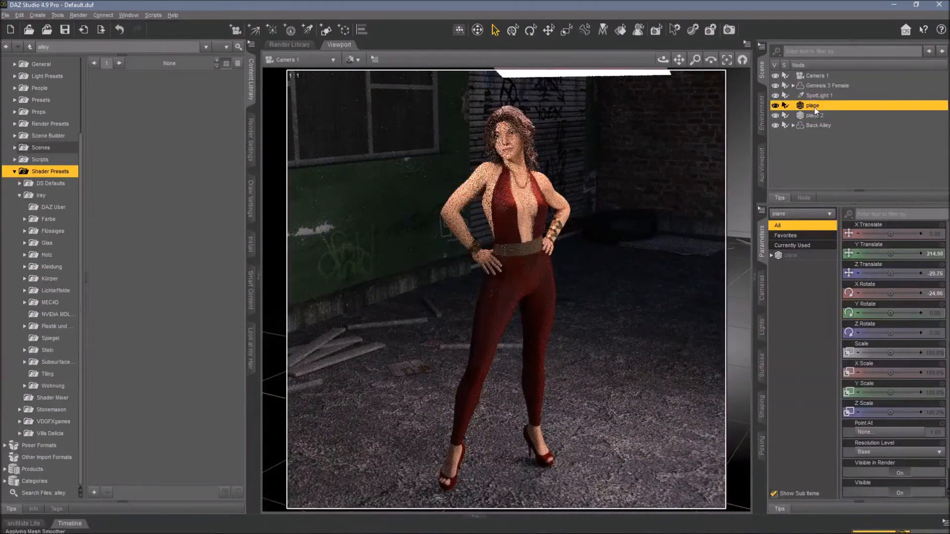
click(921, 254)
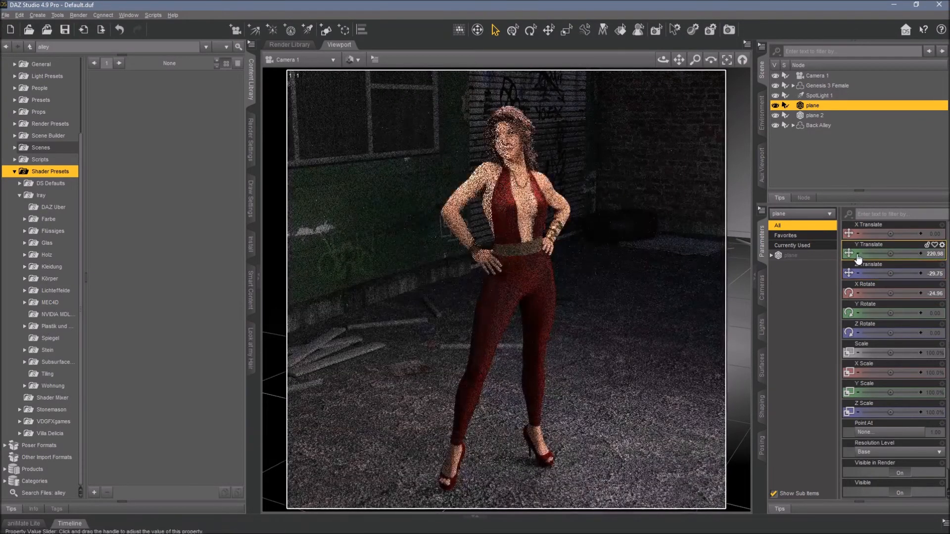
click(858, 253)
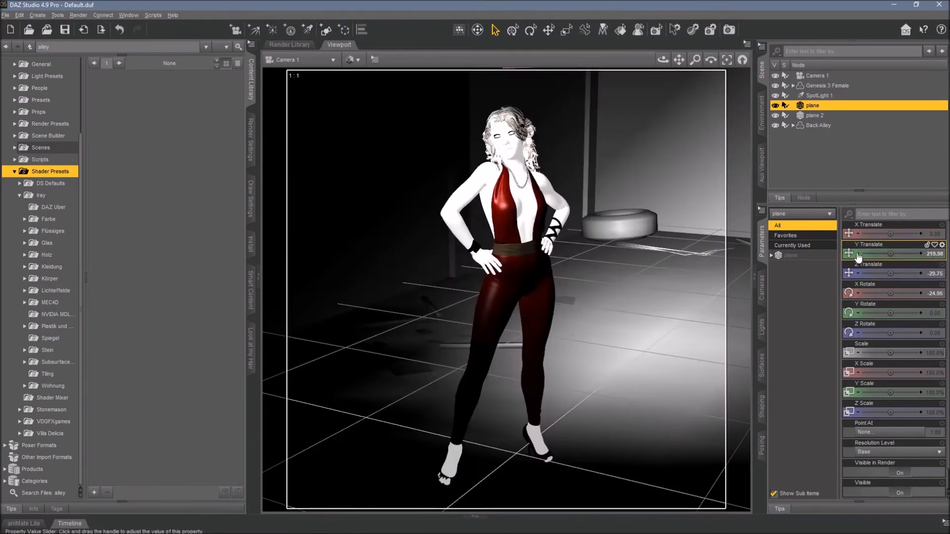
click(858, 254)
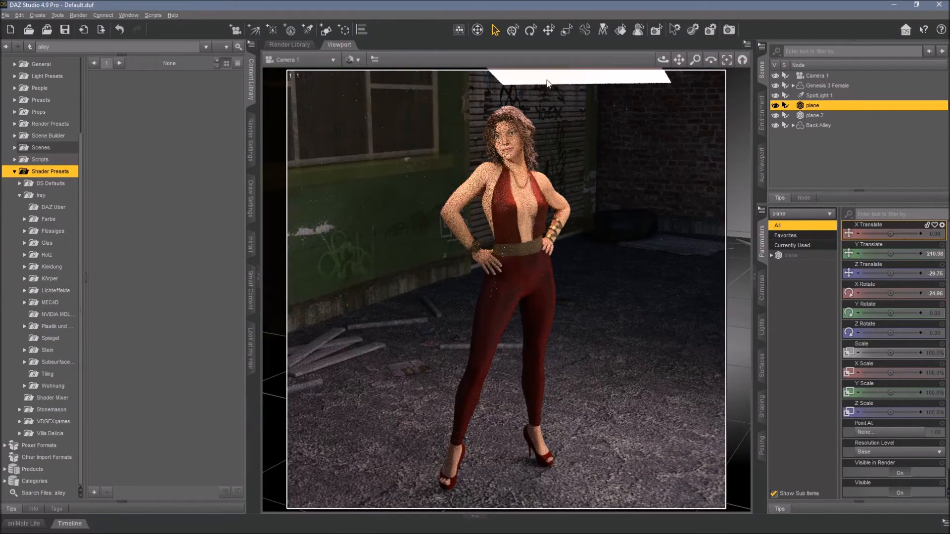
Set the first emissive plane's Cutout Opacity to 0.0000014 and its Luminance to 1500.
click(764, 375)
click(797, 273)
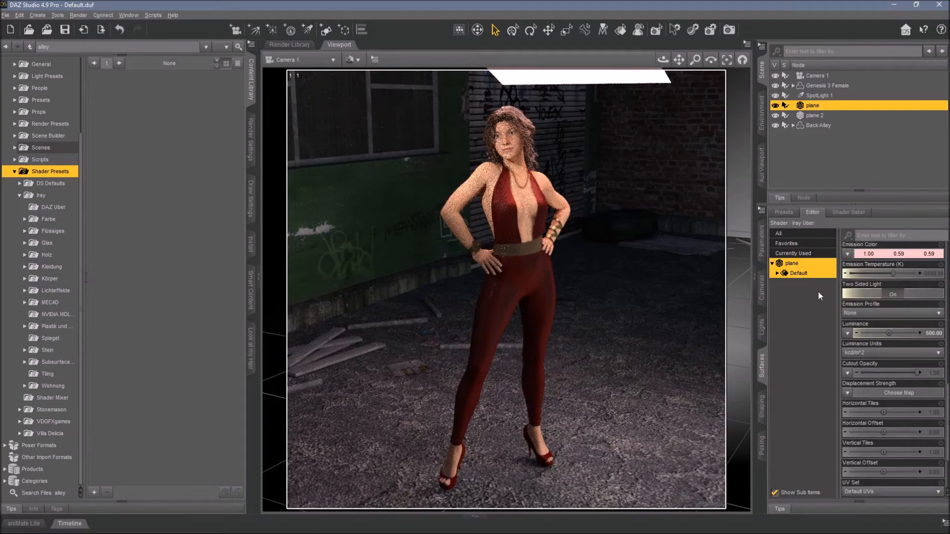
click(933, 372)
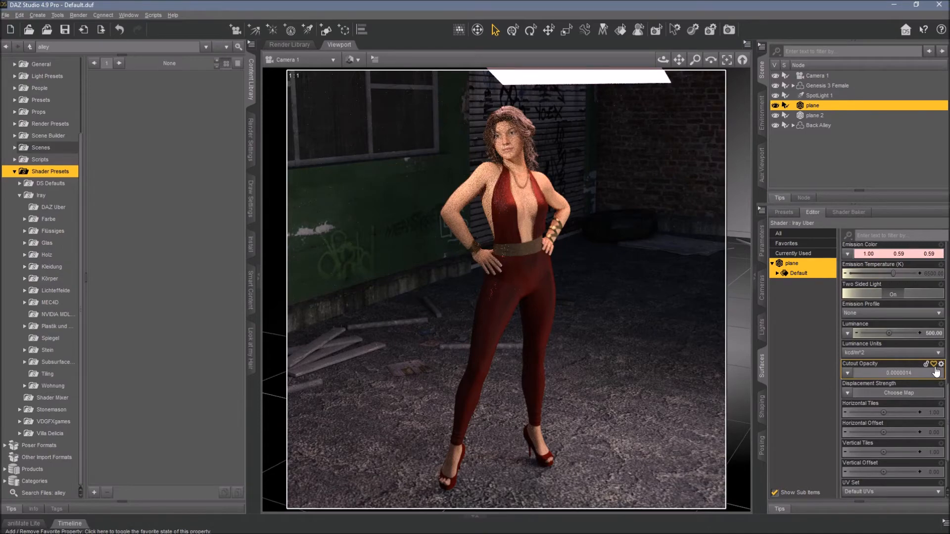
text(0.0000014)
key(Return)
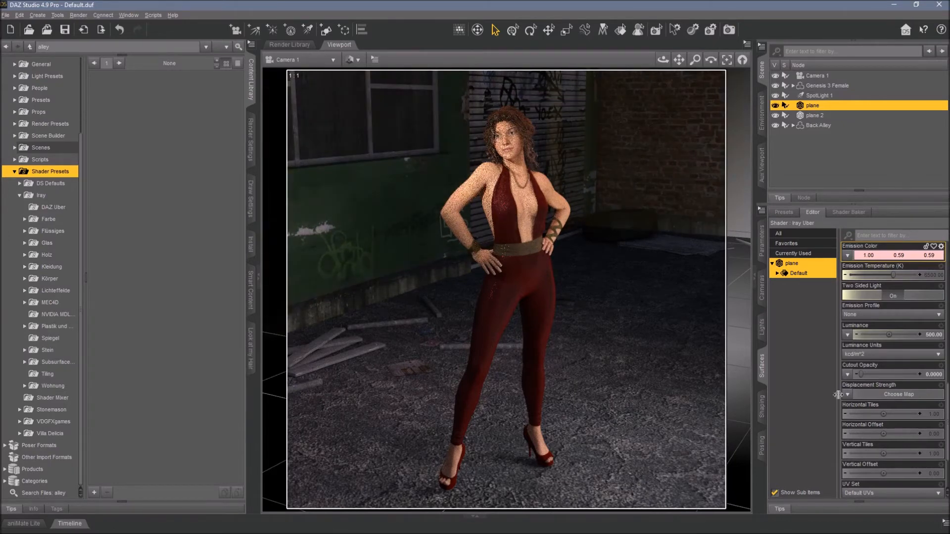
click(933, 335)
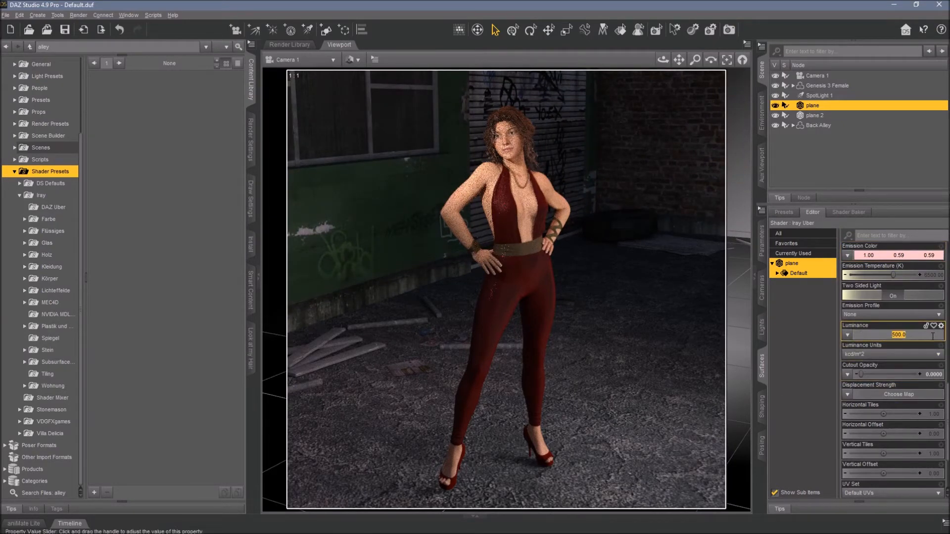
text(1500)
key(Return)
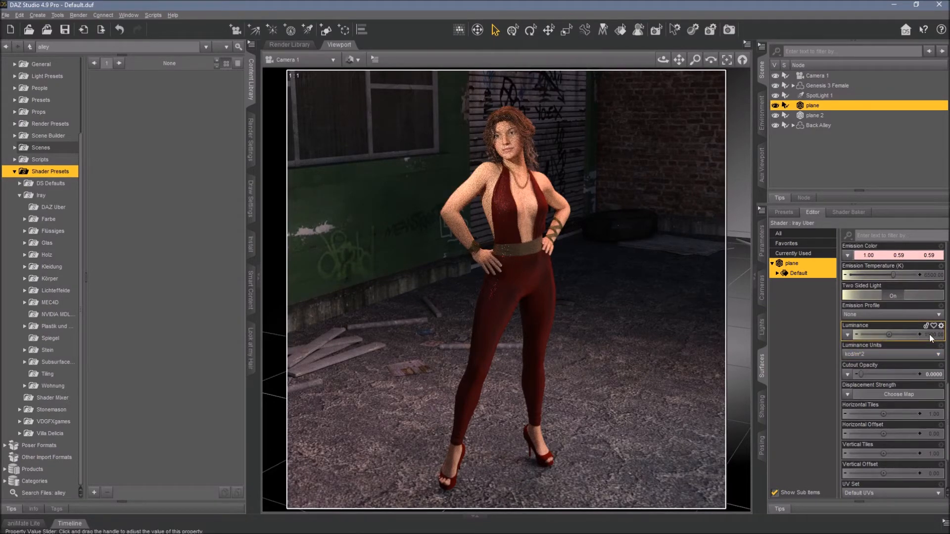
mouse_move(931, 336)
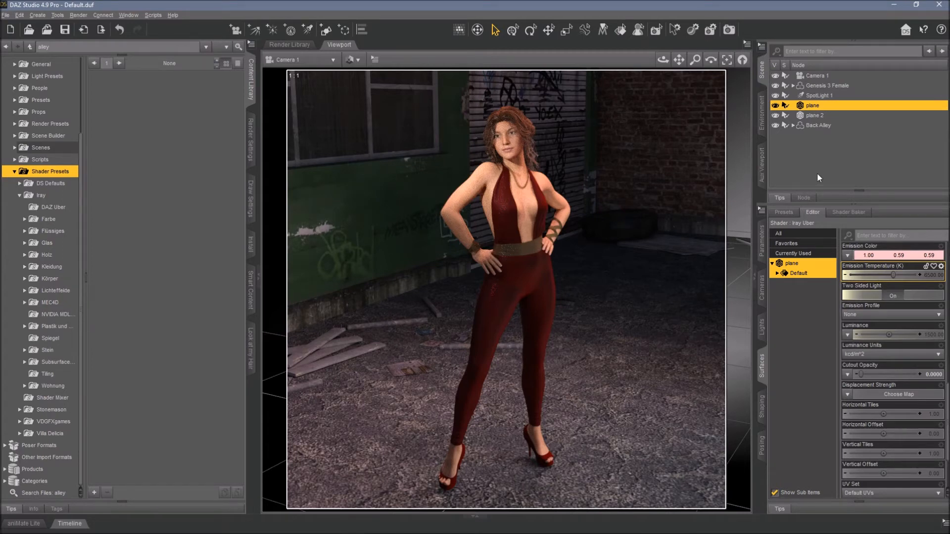
Set the Environment Intensity in the render settings to 0.
click(251, 142)
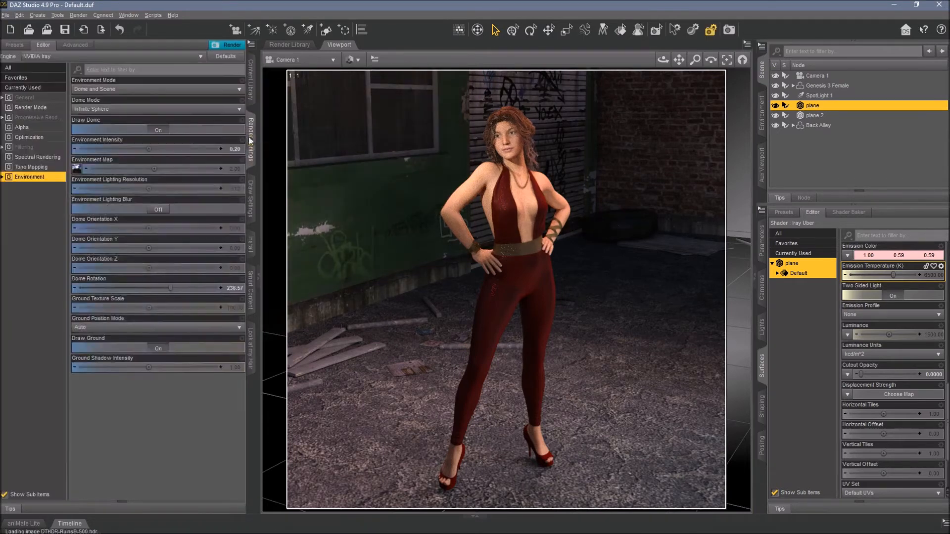
click(234, 149)
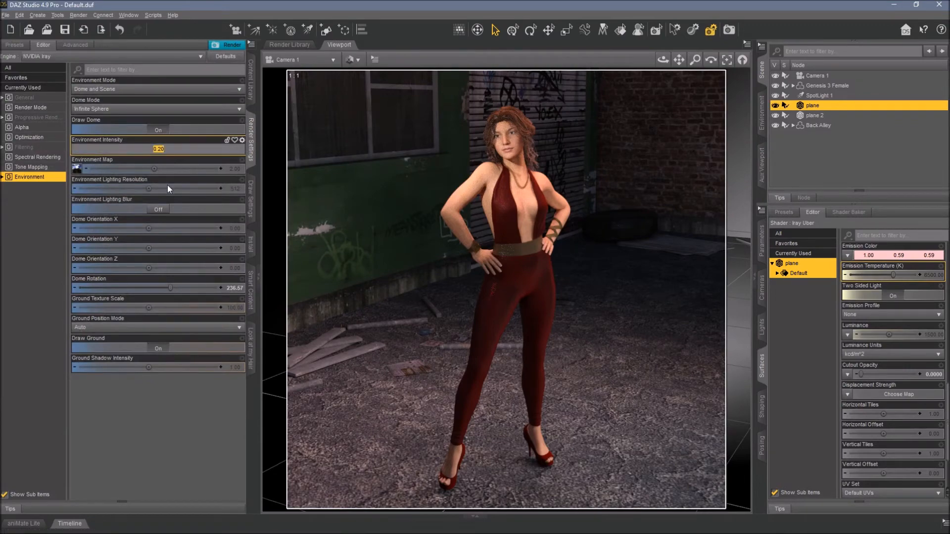
text(0)
key(Return)
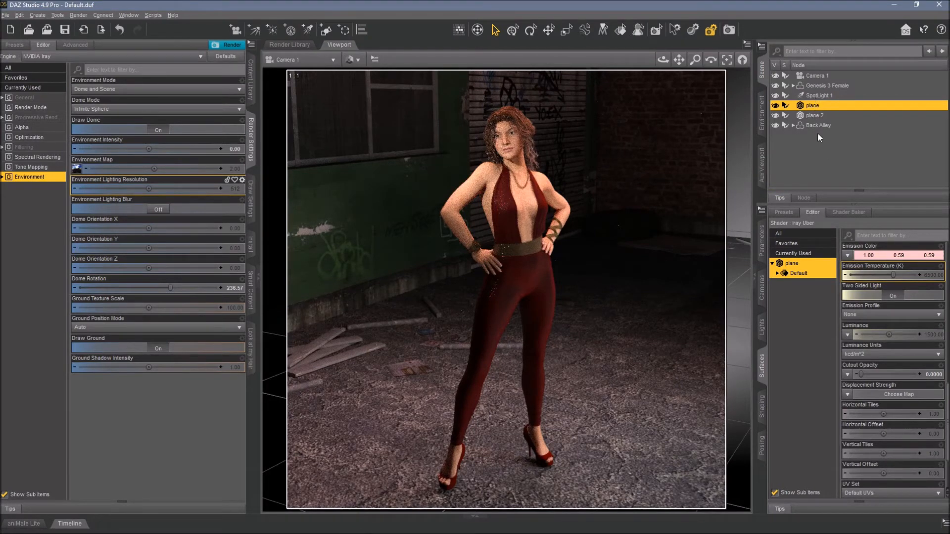
Try an Environment Intensity of 1 and return it to 0.
click(235, 149)
text(1)
key(Return)
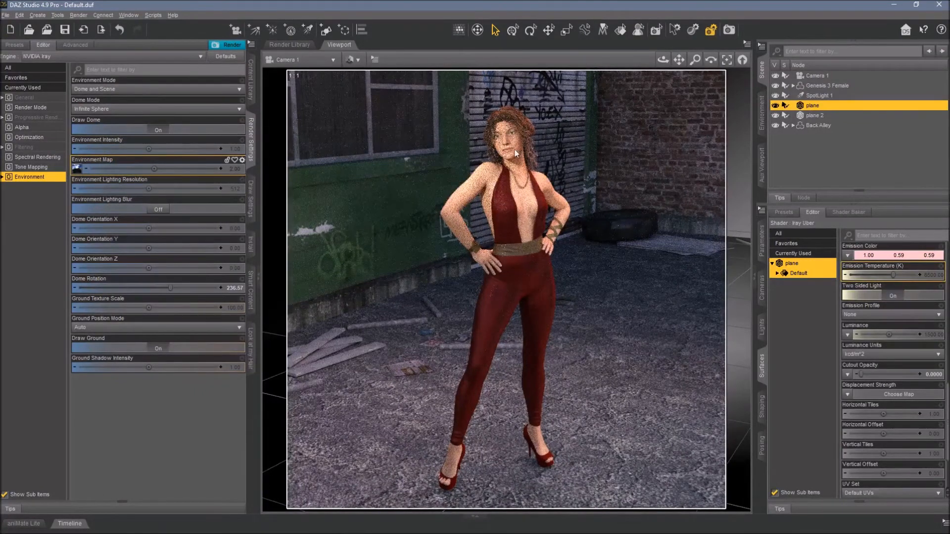
click(158, 148)
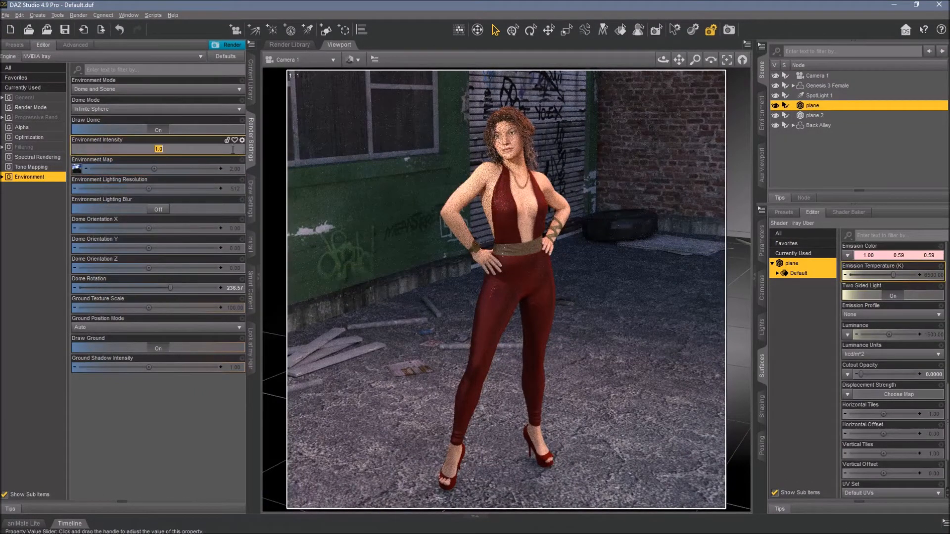
text(0)
key(Return)
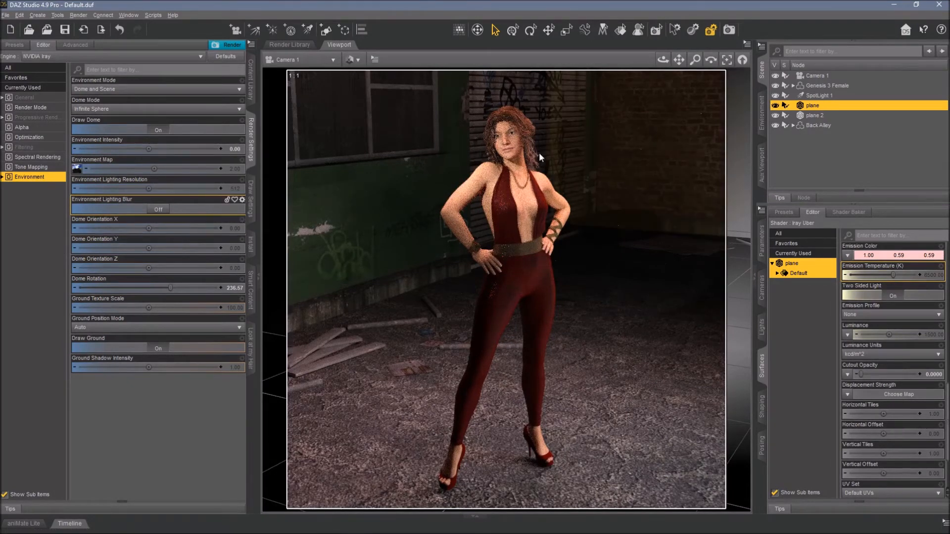
Raise the tone mapping's Crush Blacks to 1.00 and its Burn Highlights to 0.77.
click(31, 167)
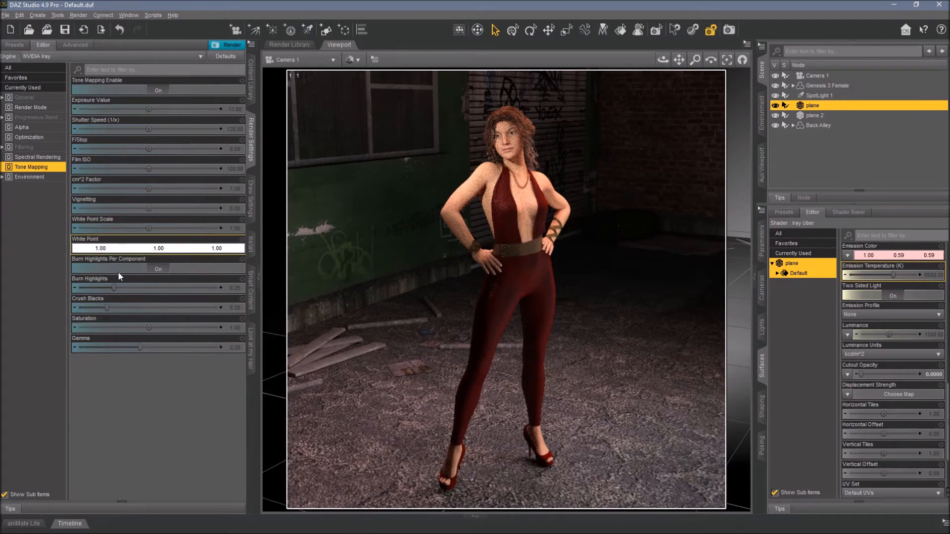
click(214, 307)
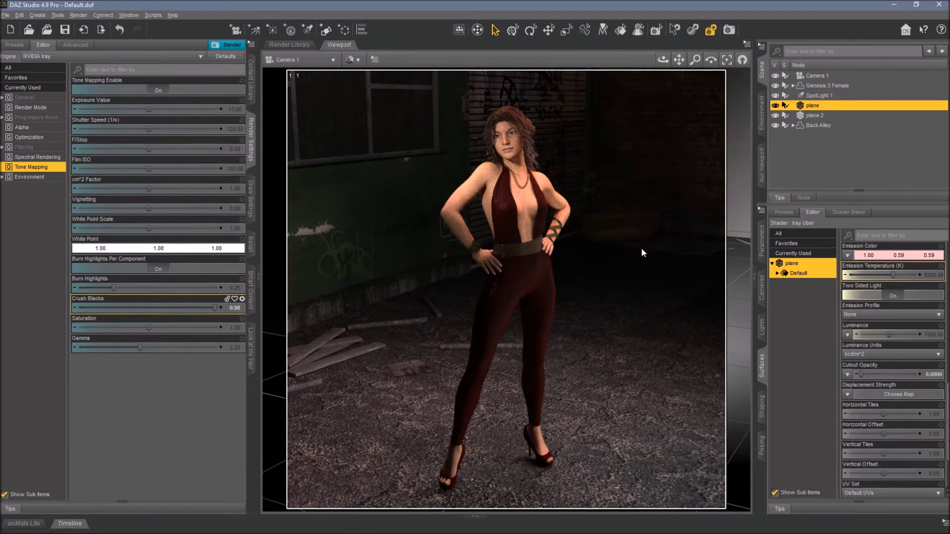
click(210, 288)
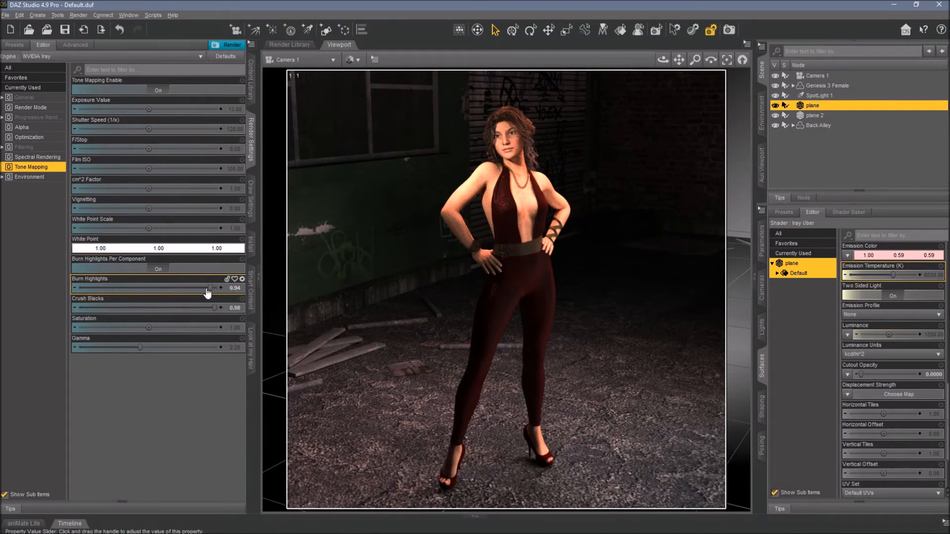
drag(203, 288, 186, 288)
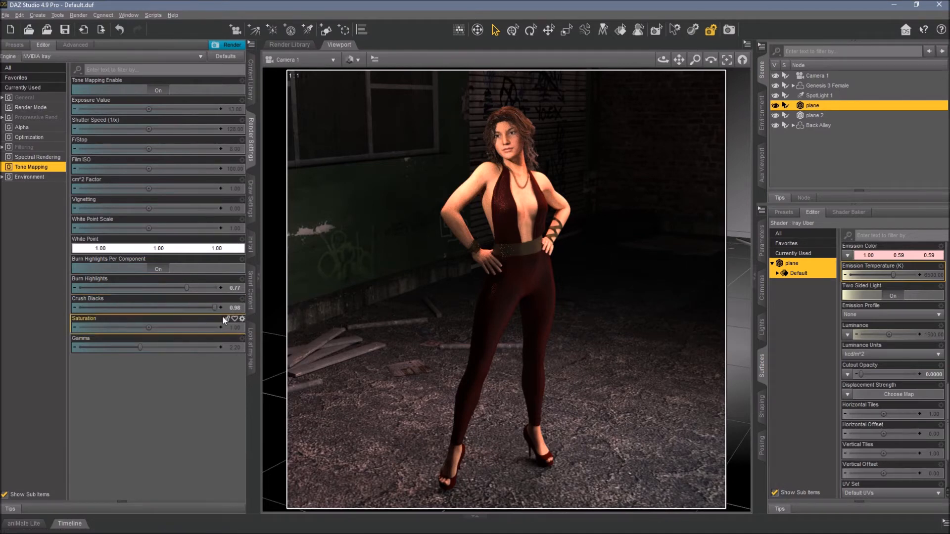
mouse_move(215, 307)
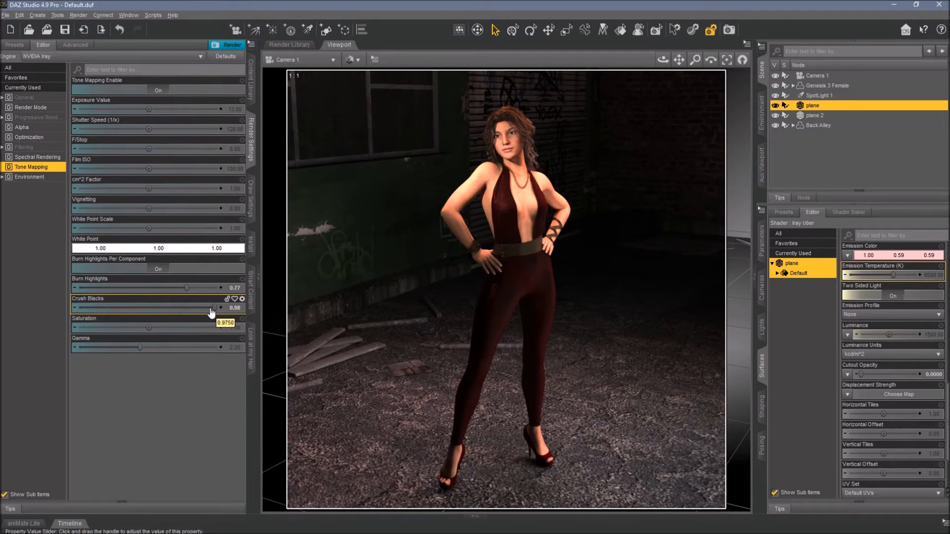
drag(212, 313, 225, 308)
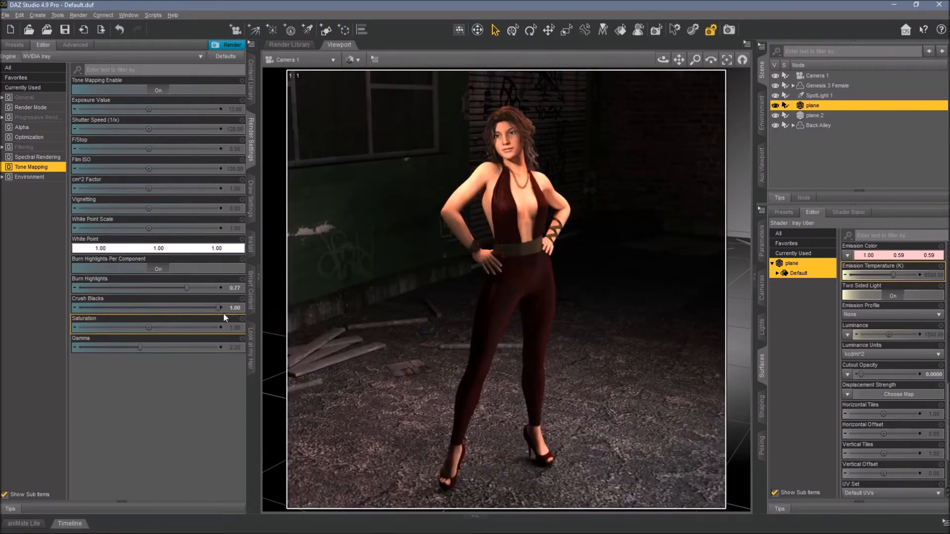
click(188, 287)
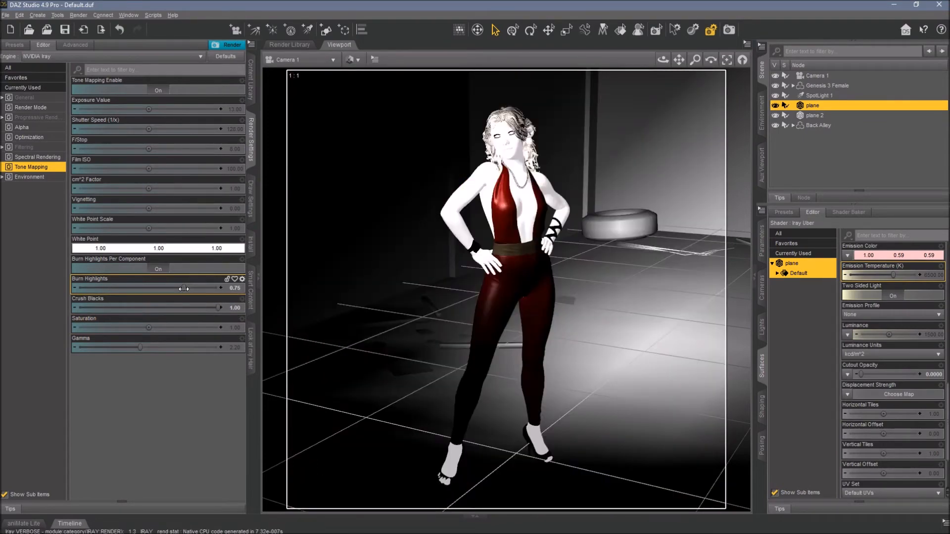
click(187, 288)
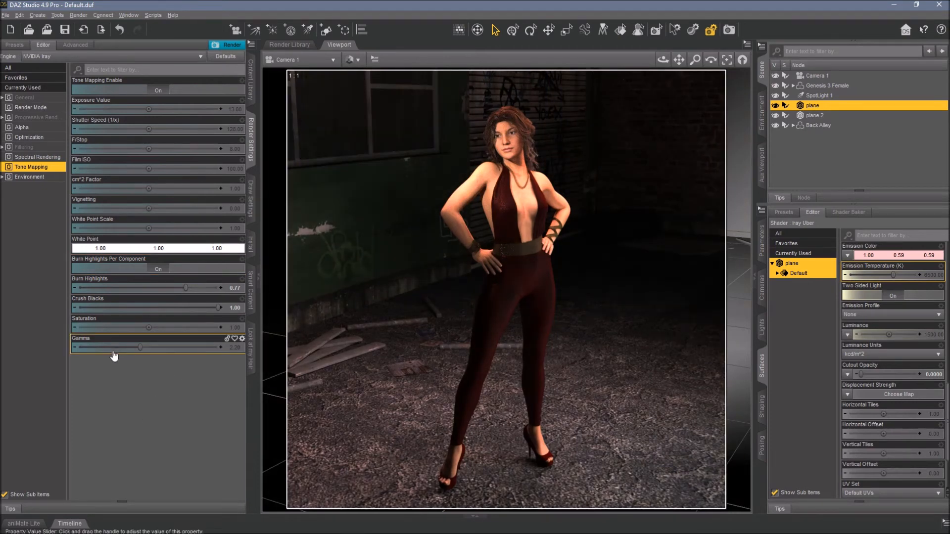
Lower the tone mapping's Saturation to 0.80 and its Gamma to 2.00.
click(74, 329)
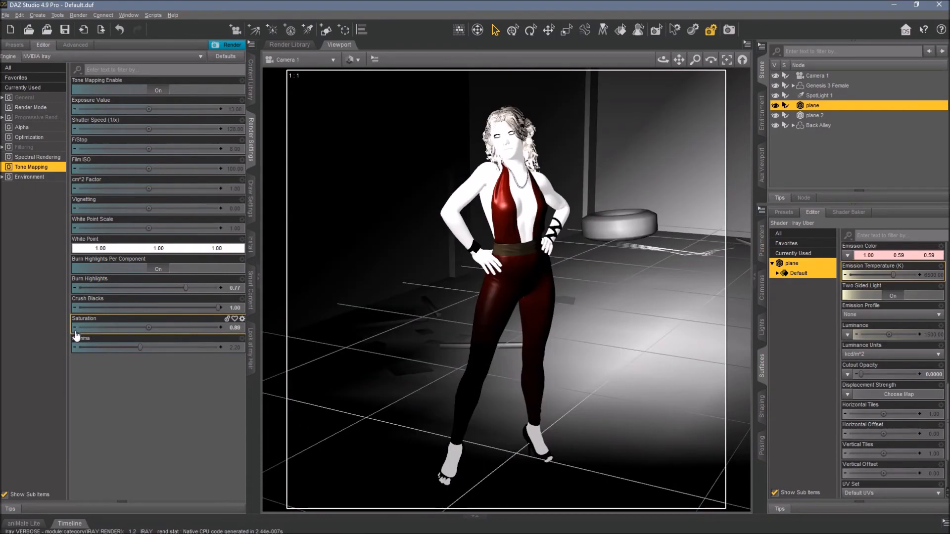
click(74, 329)
click(75, 329)
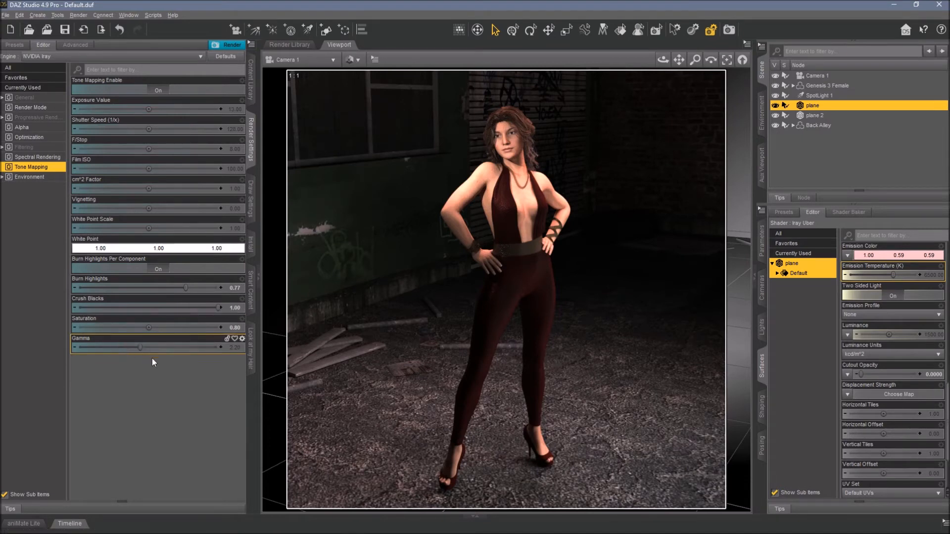
click(75, 347)
click(75, 348)
click(75, 348)
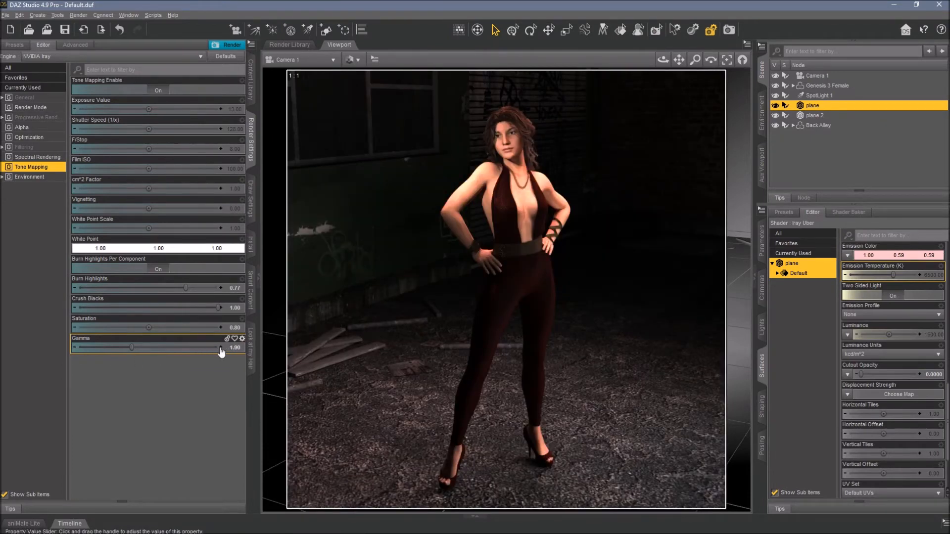
click(221, 348)
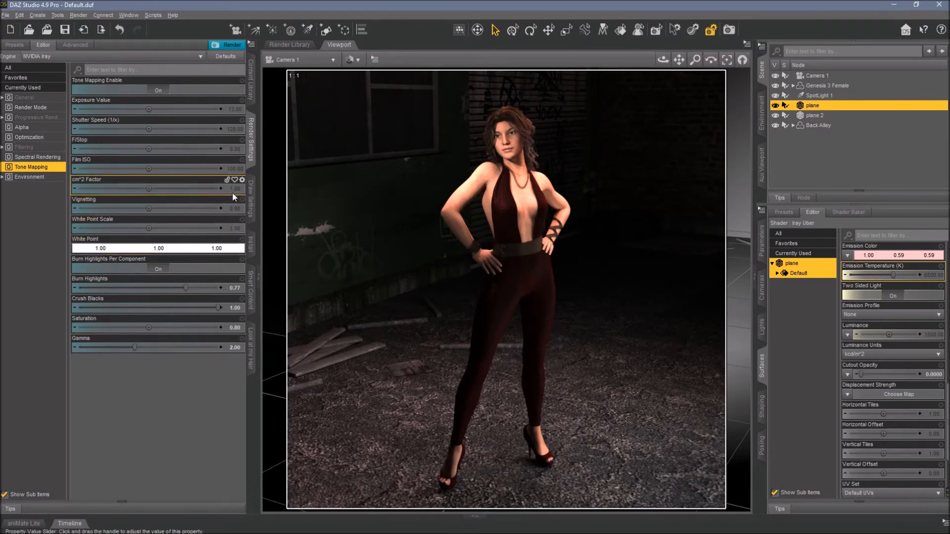
Try a tone mapping Film ISO of 50 and then 150 to compare the scene's brightness.
click(233, 170)
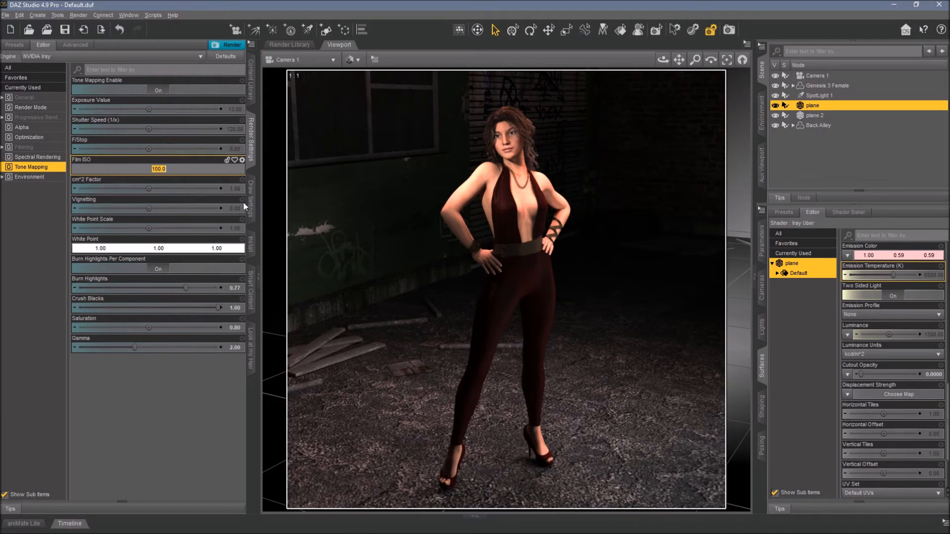
text(50)
key(Return)
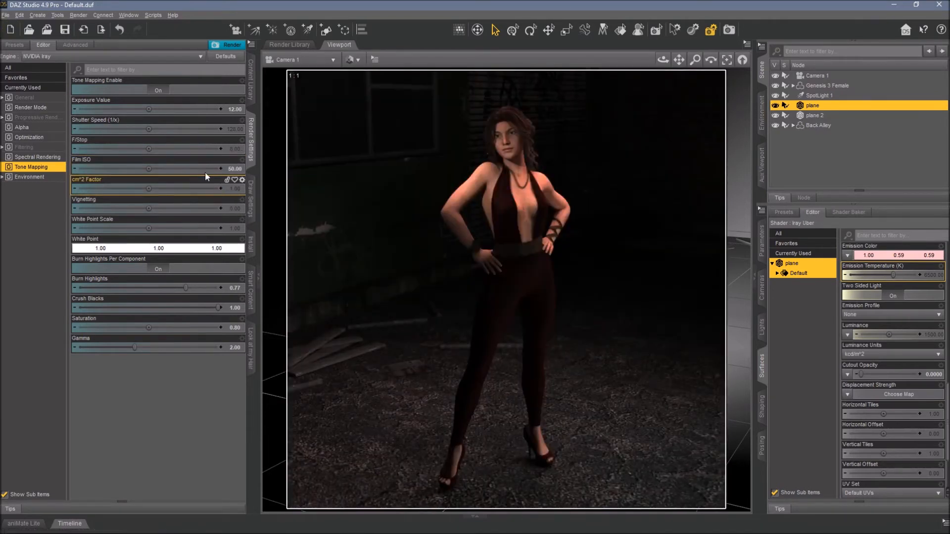
click(236, 168)
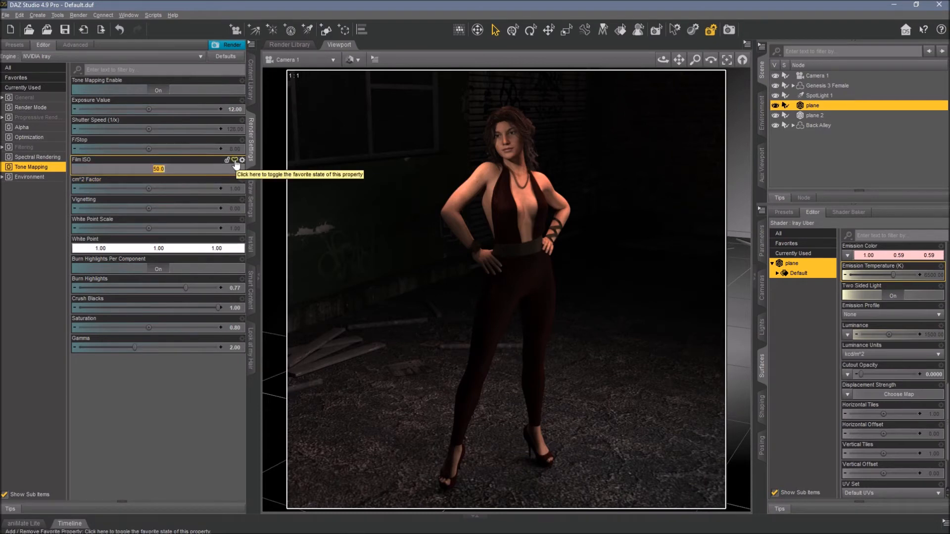
click(234, 161)
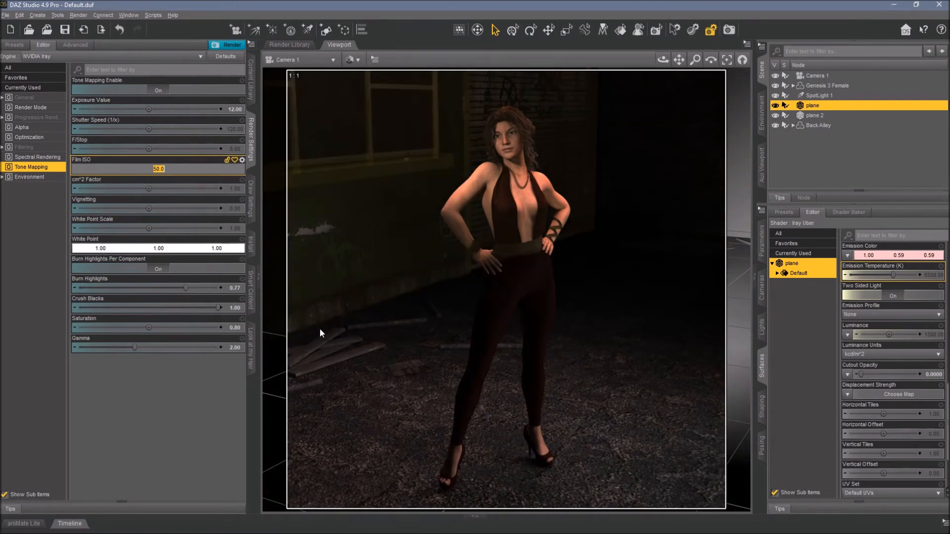
text(150)
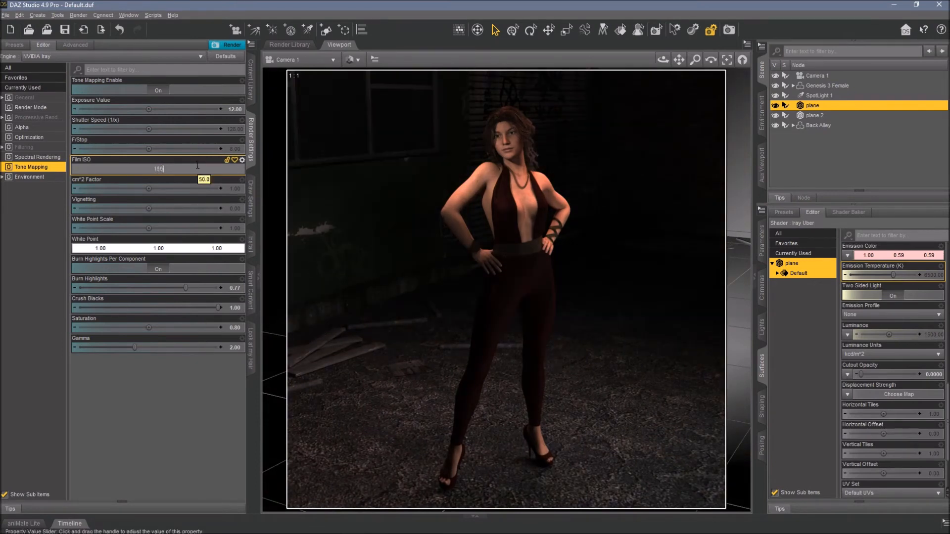
key(Return)
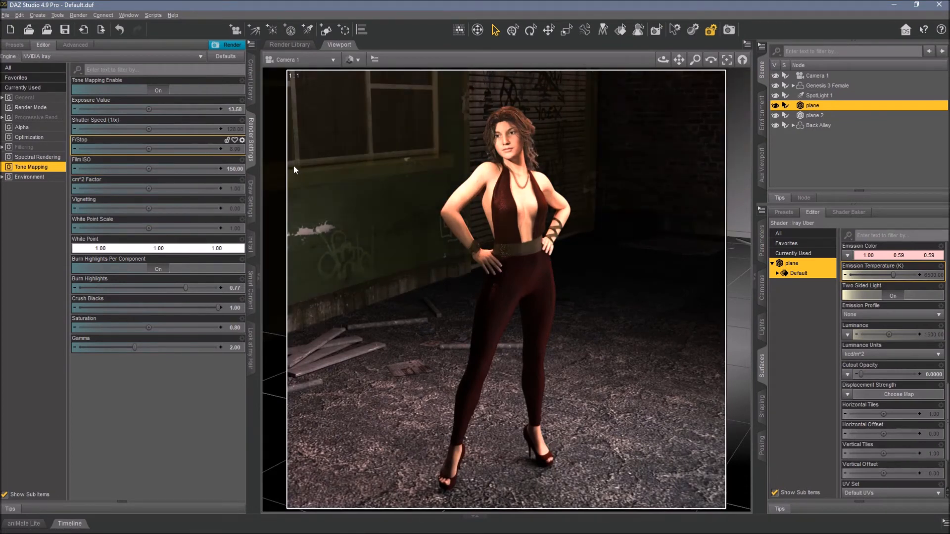
Try a tone mapping cm^2 Factor of 2 and then 0.5.
double_click(236, 188)
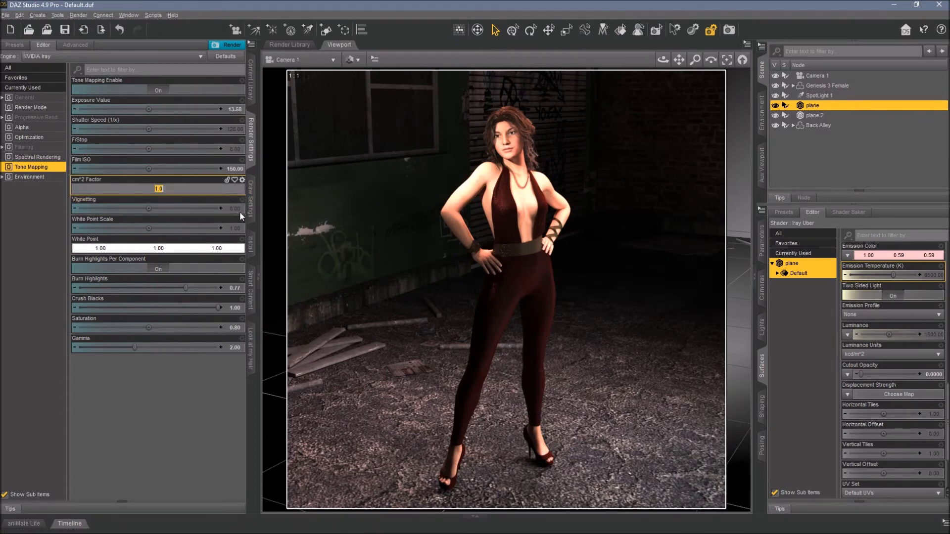
text(2)
key(Return)
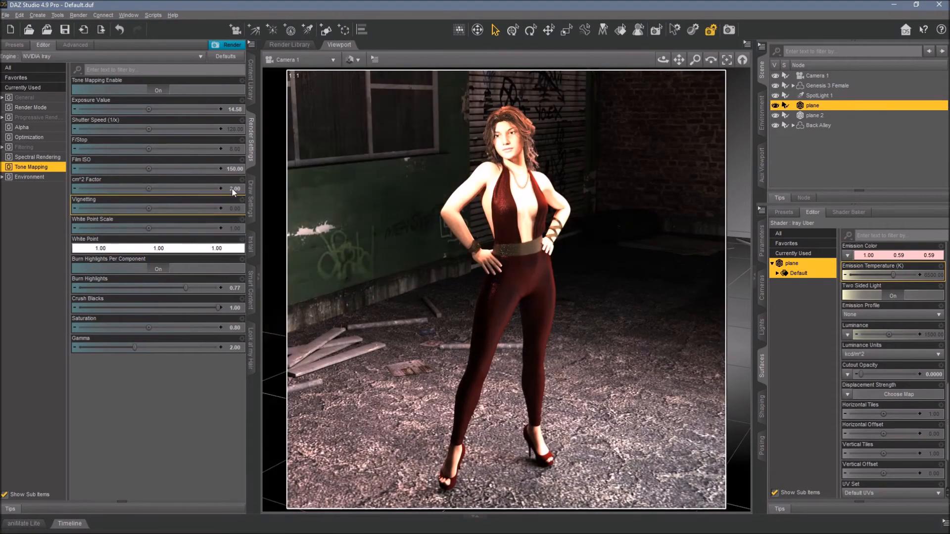
double_click(233, 189)
text(0)
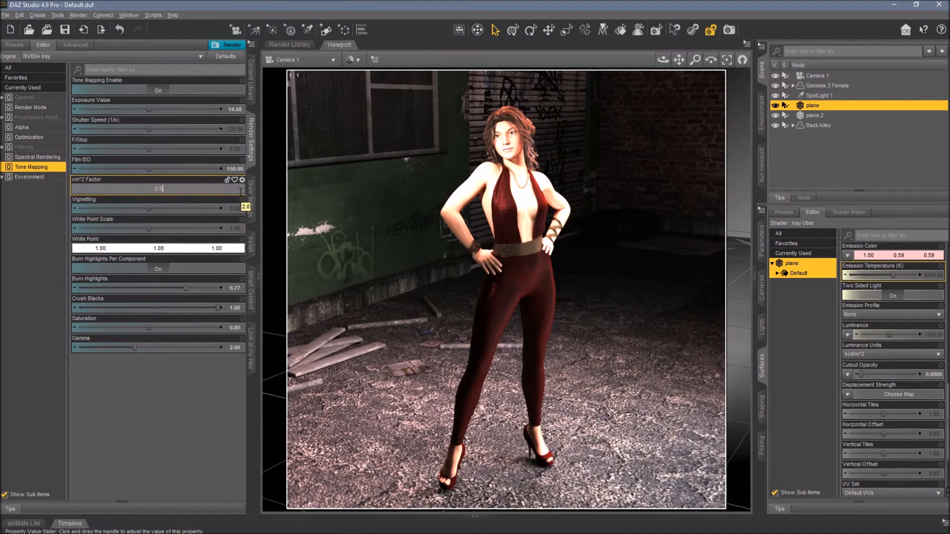
text(.5)
key(Return)
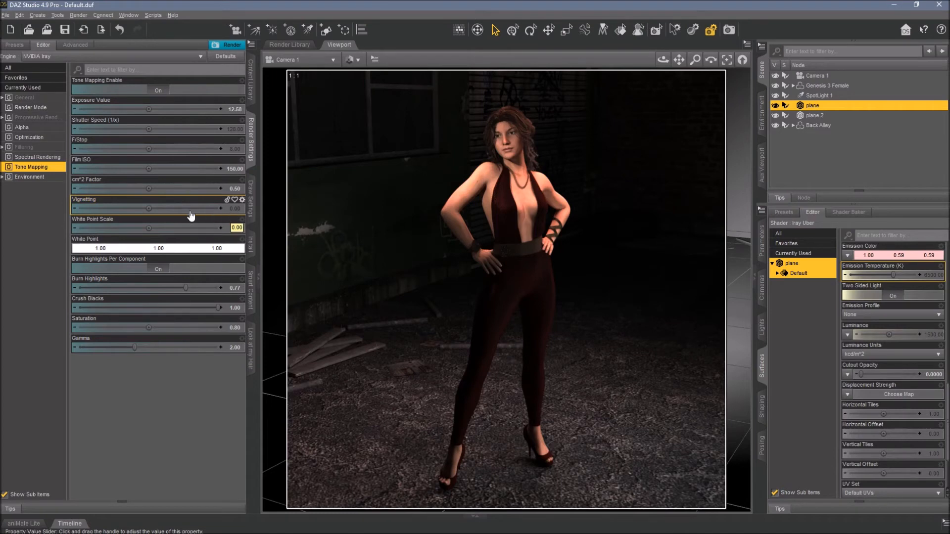
Try negative and strong positive Vignetting amounts, then leave the Vignetting at about 24.27.
mouse_move(147, 212)
mouse_down()
mouse_move(132, 207)
mouse_move(148, 207)
mouse_up()
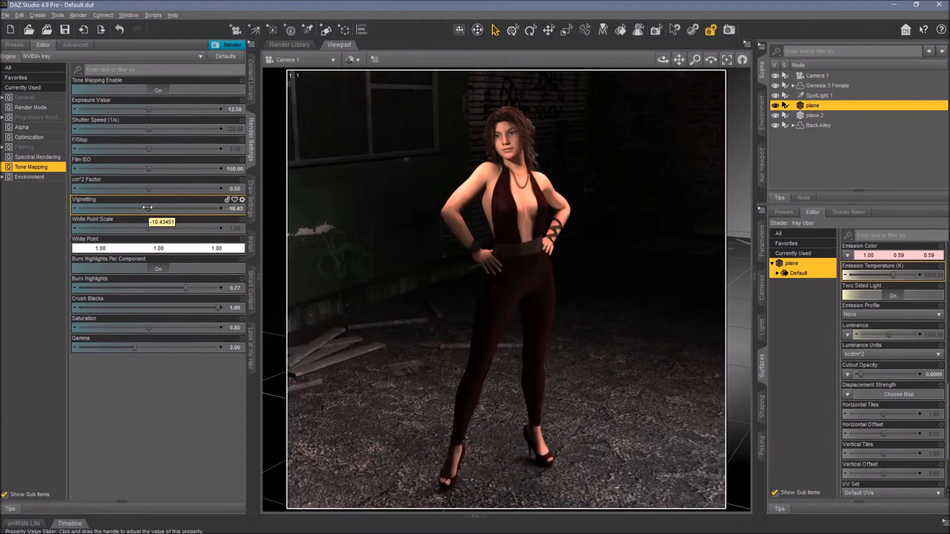
drag(147, 208, 147, 209)
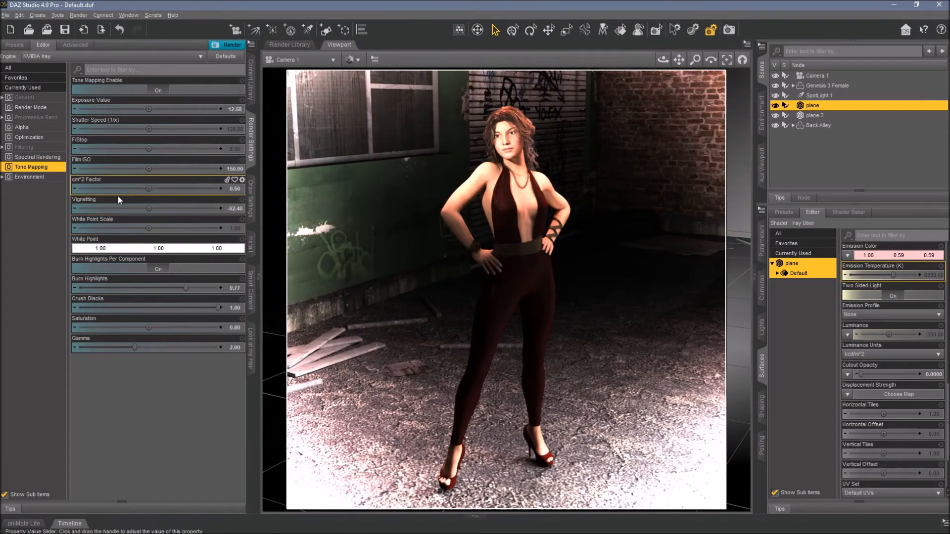
drag(149, 208, 198, 209)
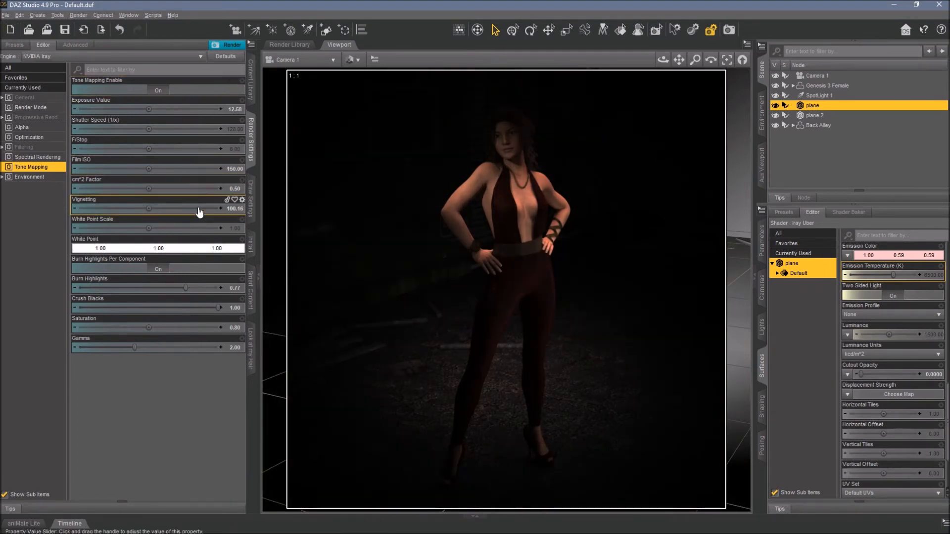
drag(148, 208, 120, 209)
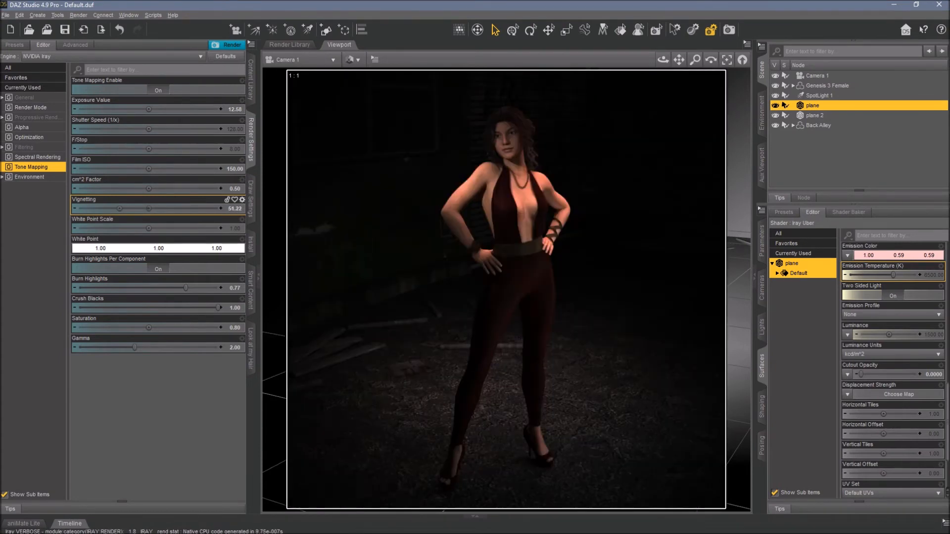
drag(119, 208, 116, 209)
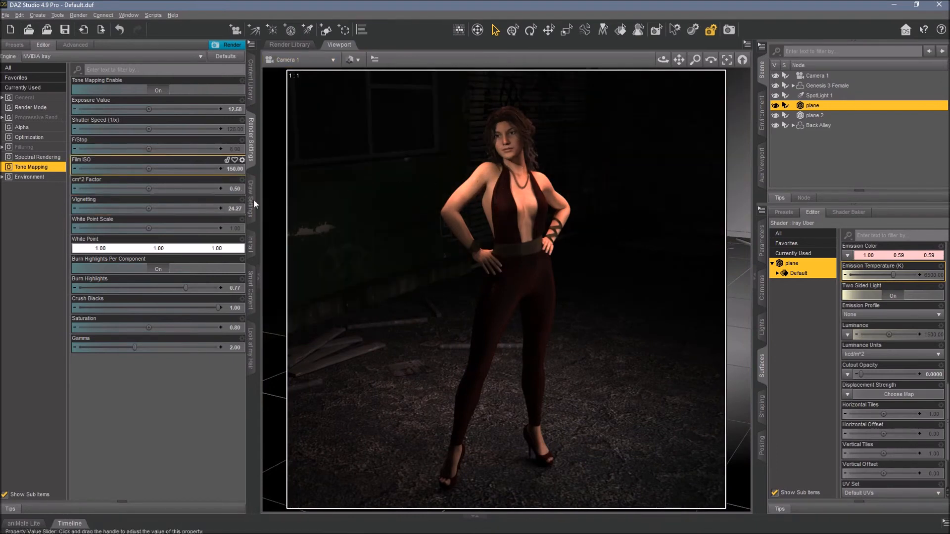
Return the tone mapping's cm^2 Factor to 1 and its Film ISO to 100.
double_click(231, 190)
text(1)
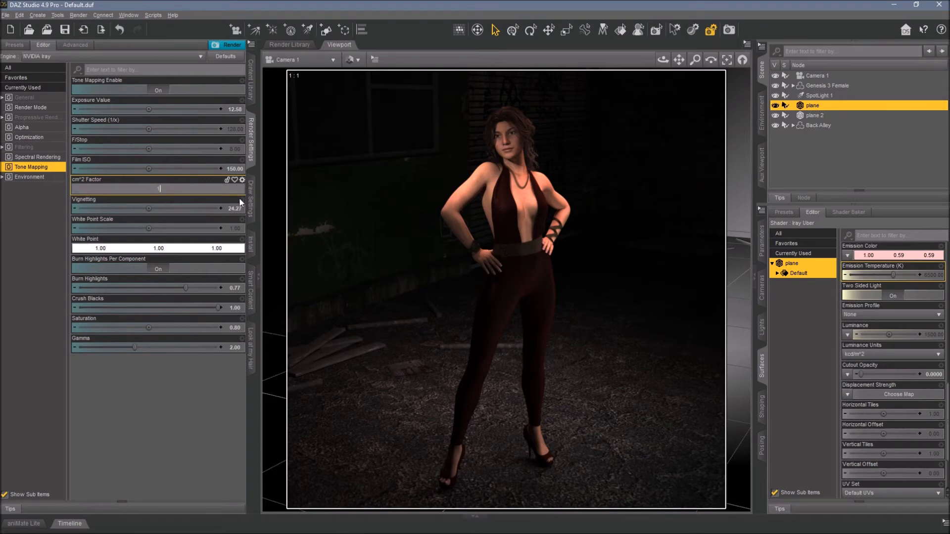
key(Return)
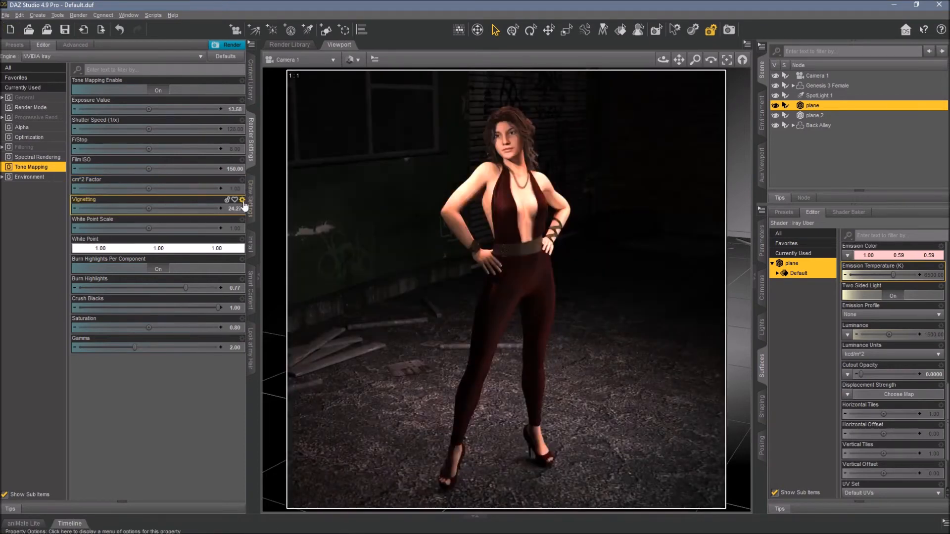
click(236, 169)
text(100)
key(Return)
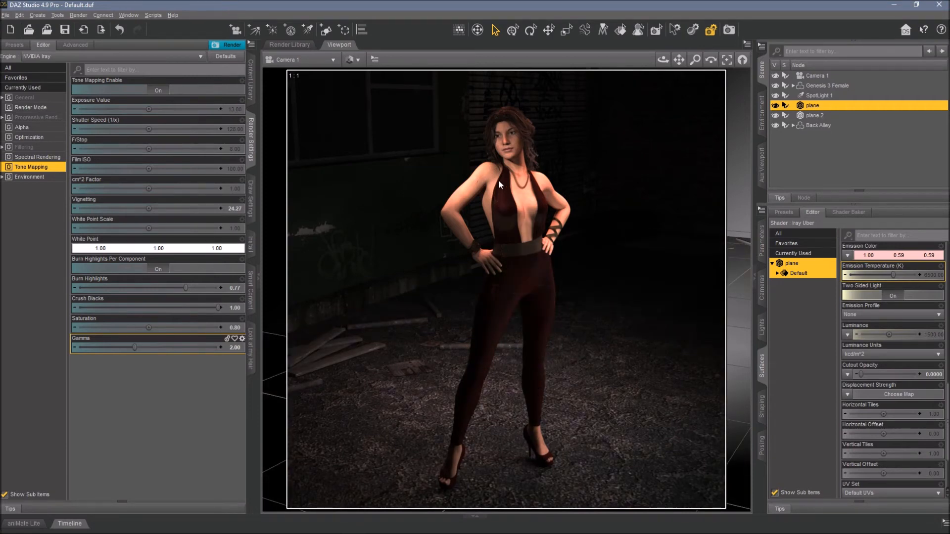
Create a 1 m plane primitive at World Center with the Z Positive axis, and drop it to the floor.
click(37, 16)
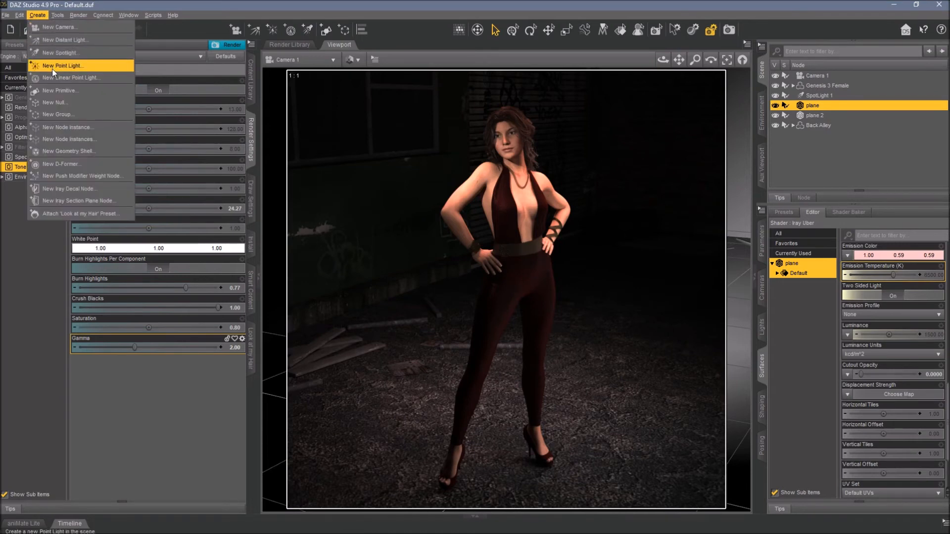
click(59, 88)
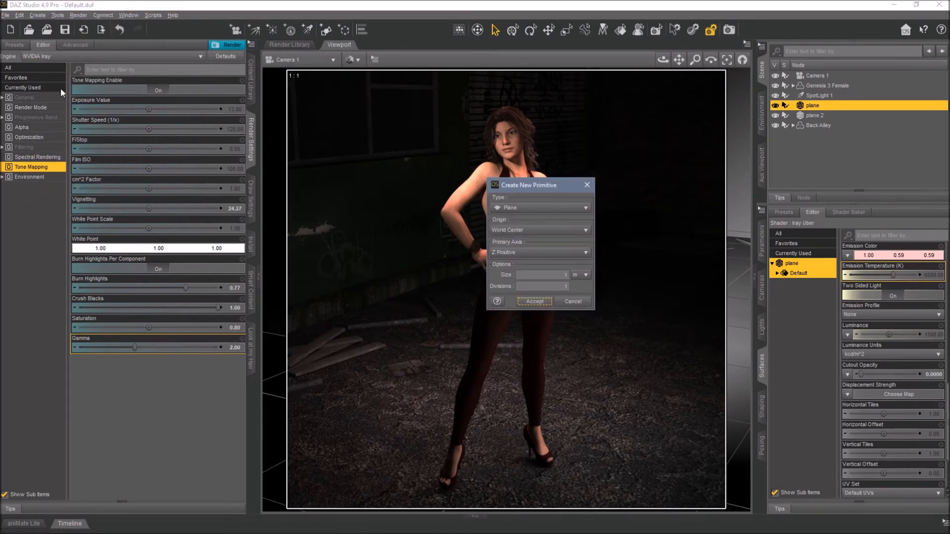
click(527, 303)
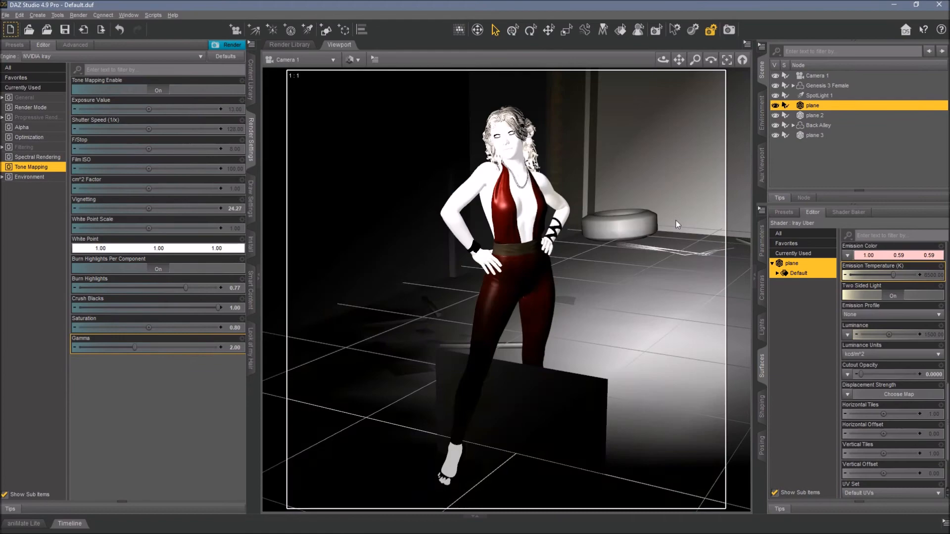
click(818, 135)
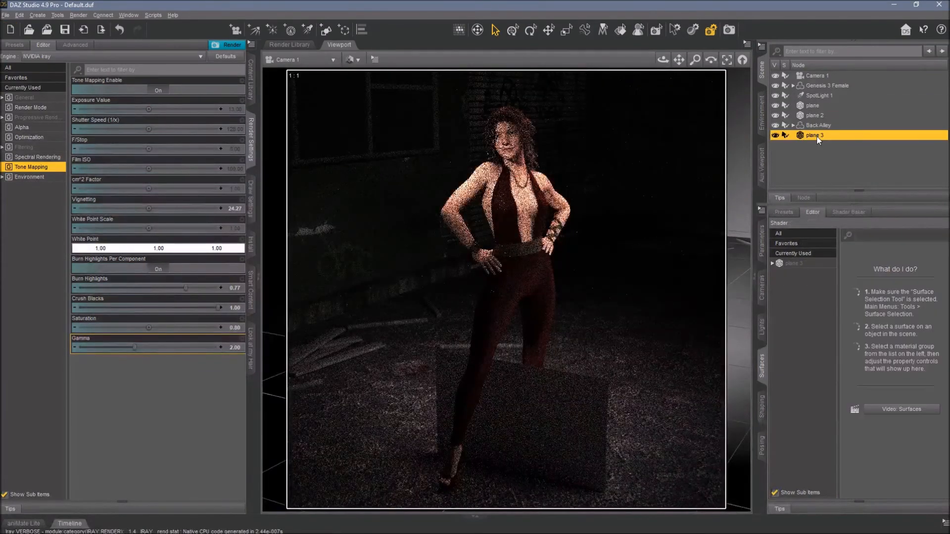
key(ctrl+d)
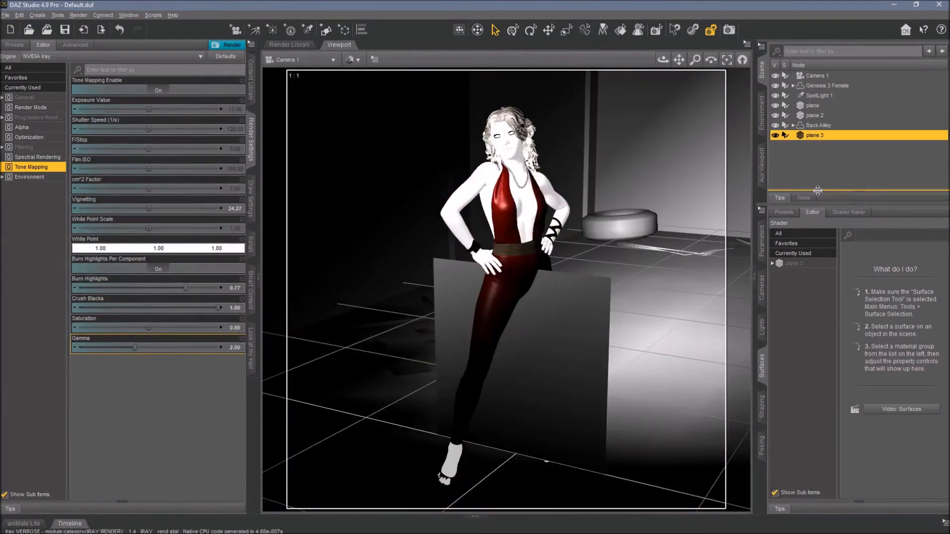
Rotate plane 3 around its vertical axis to a Y Rotate of about 59.46.
click(761, 245)
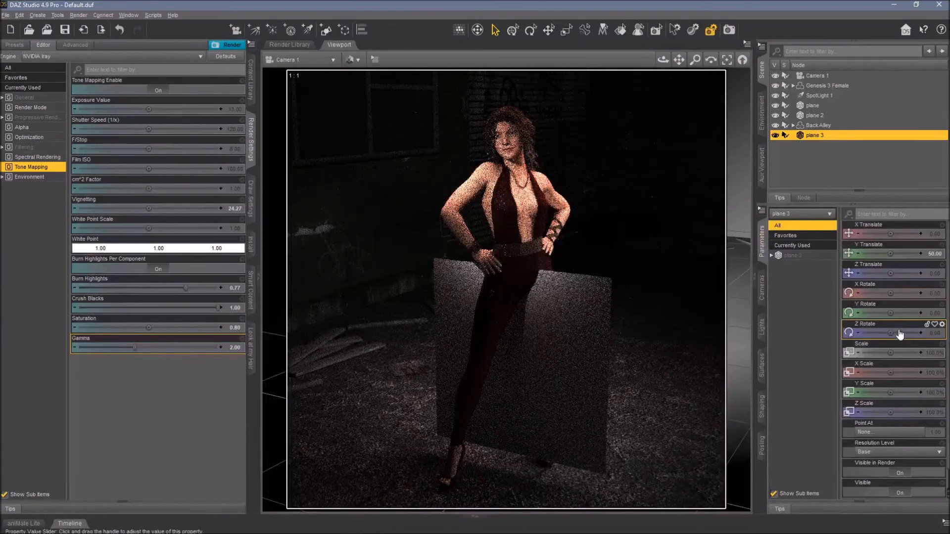
drag(890, 313, 906, 313)
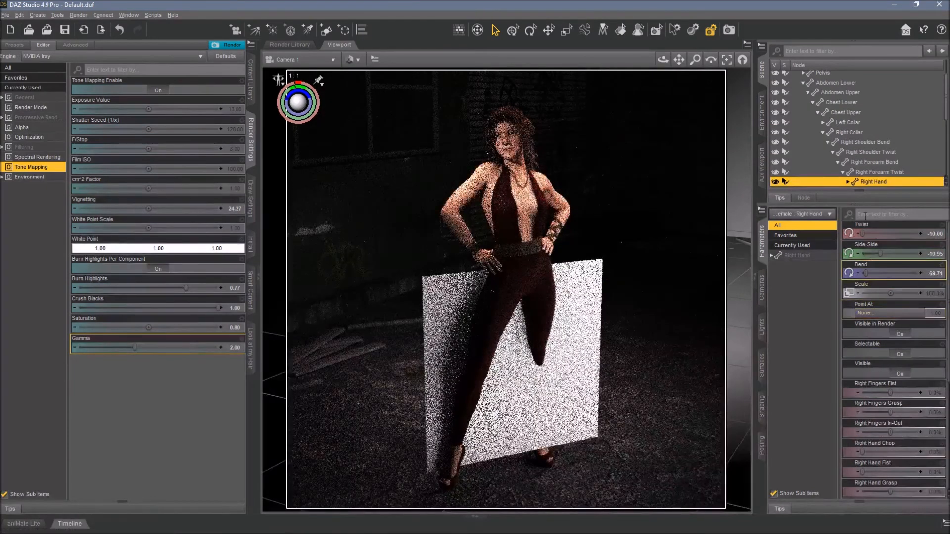
scroll(811, 84, up, 2)
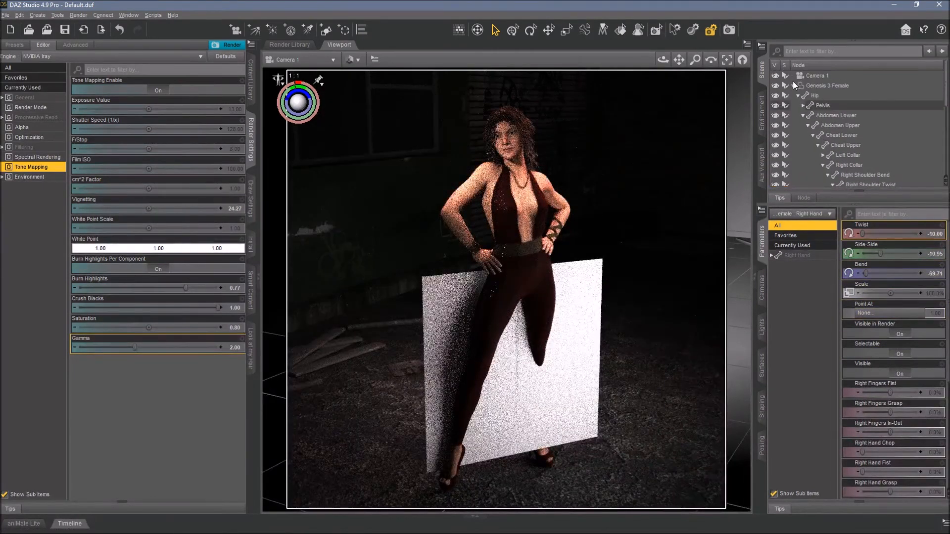
click(792, 86)
click(812, 135)
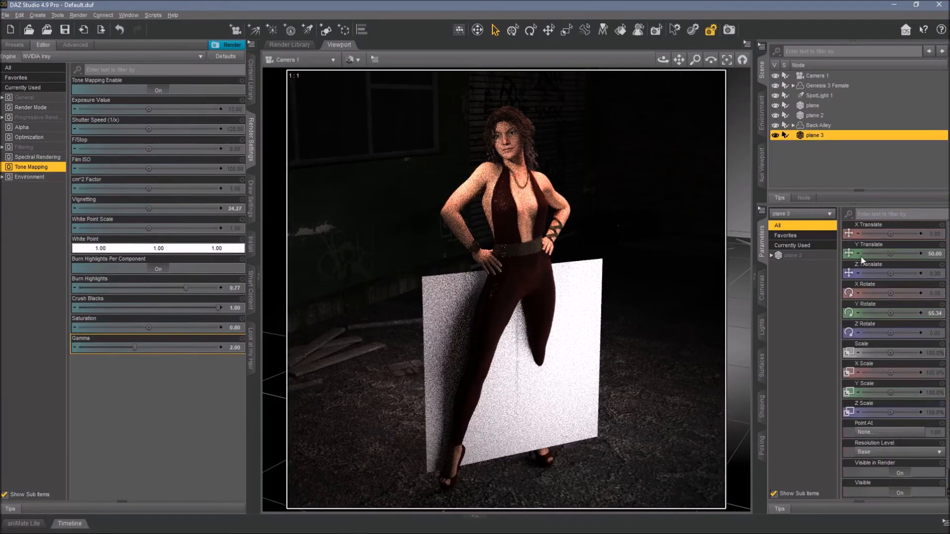
drag(891, 313, 897, 313)
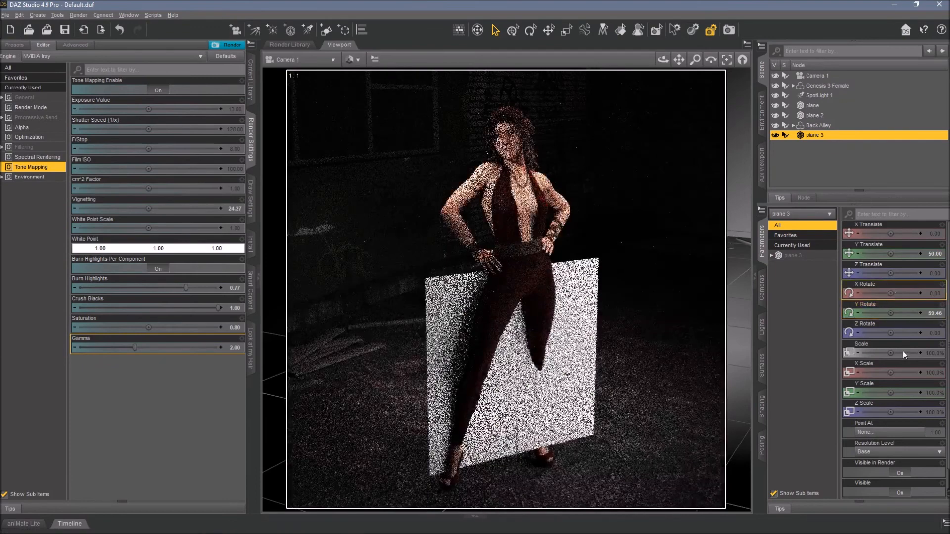
Stretch plane 3 to a Y Scale of about 136.8% and raise it to a Y Translate of about 78.09.
drag(891, 392, 903, 392)
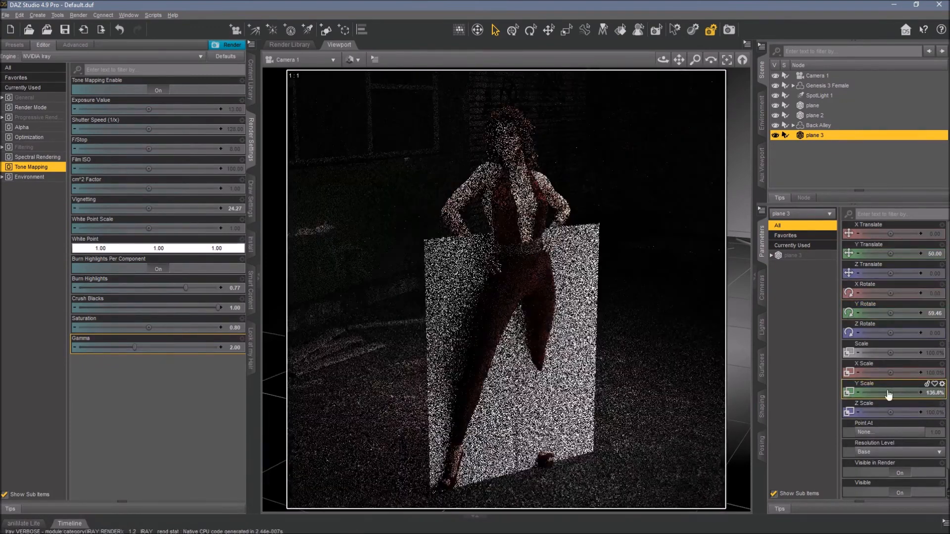
key(ctrl+d)
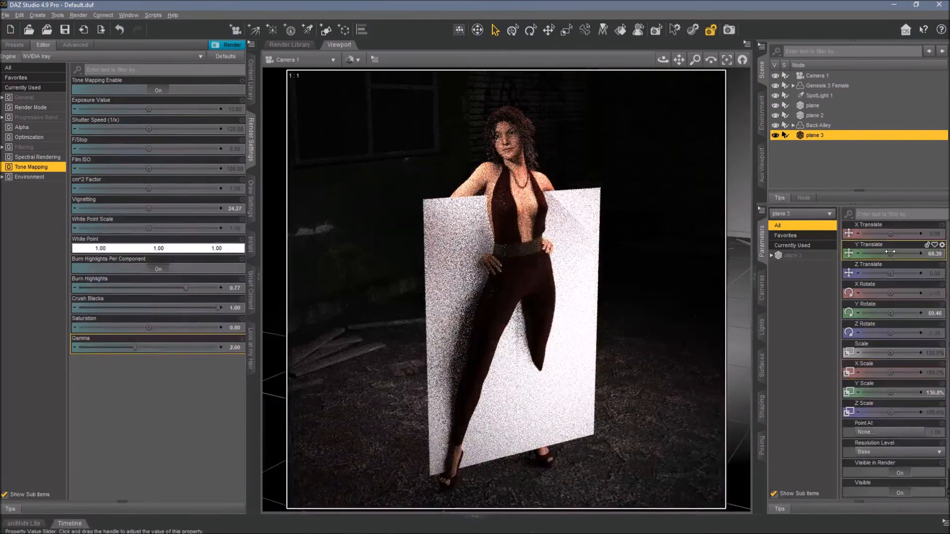
drag(890, 252, 897, 253)
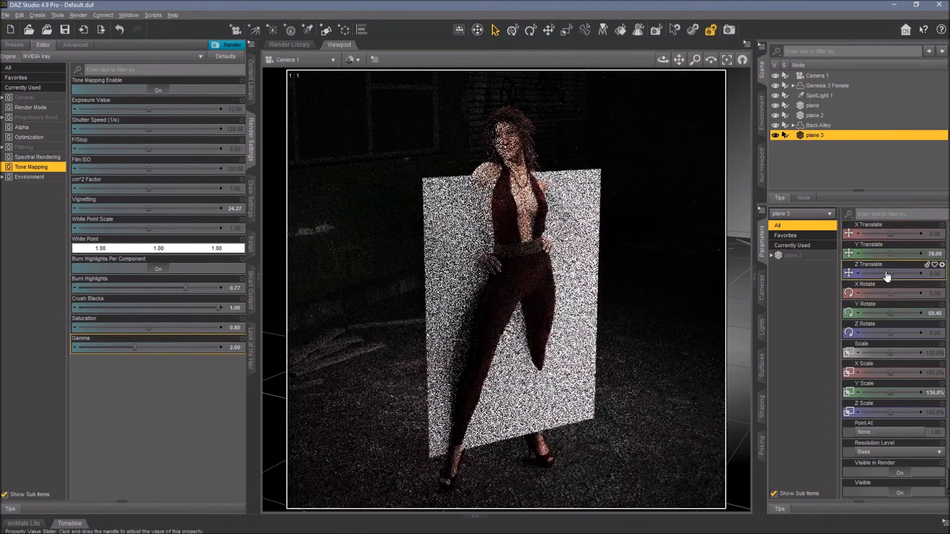
In the Perspective View, move plane 3 in front of the figure, to about 62.02 Z Translate and 49.82 X Translate.
click(300, 59)
click(293, 72)
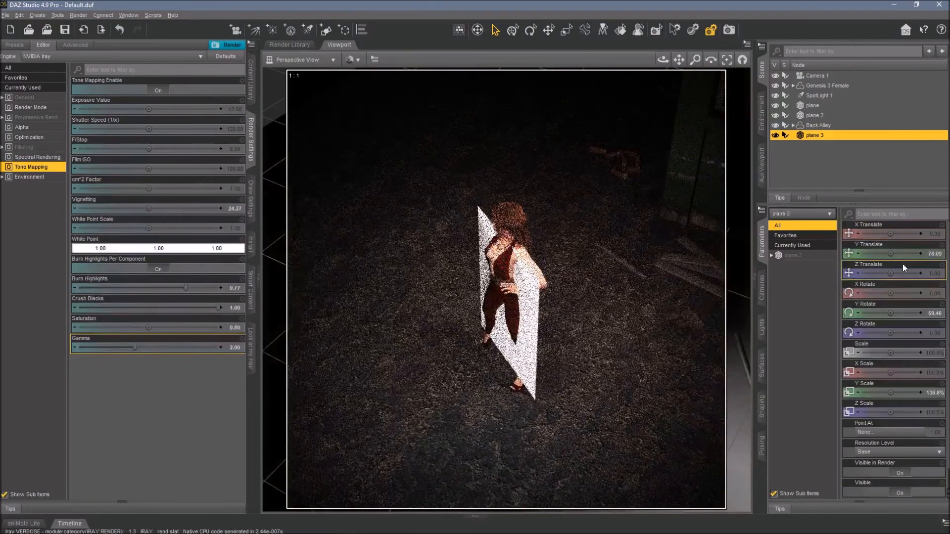
drag(894, 277, 915, 273)
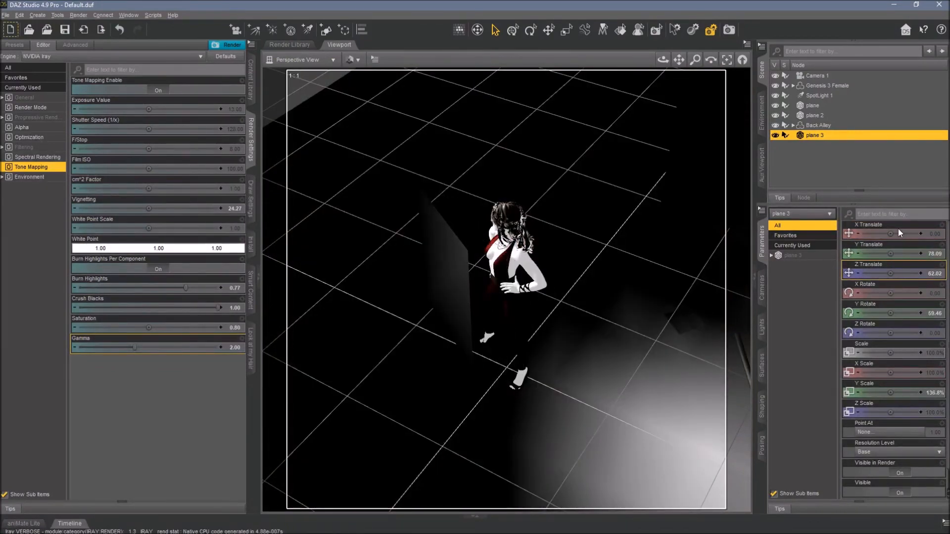
drag(890, 233, 903, 234)
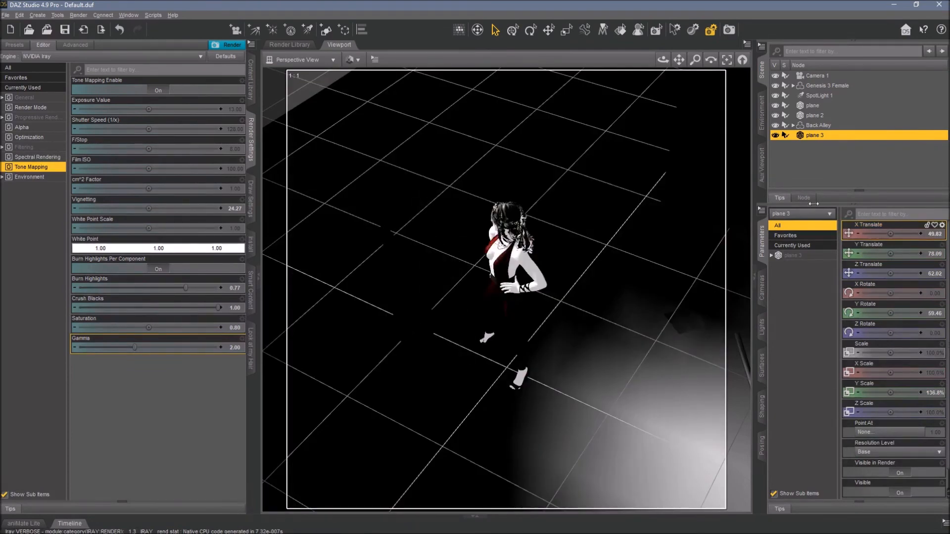
View the scene through Camera 1 and shift plane 3 to about 111.83 X Translate and 139.06 Z Translate.
click(300, 59)
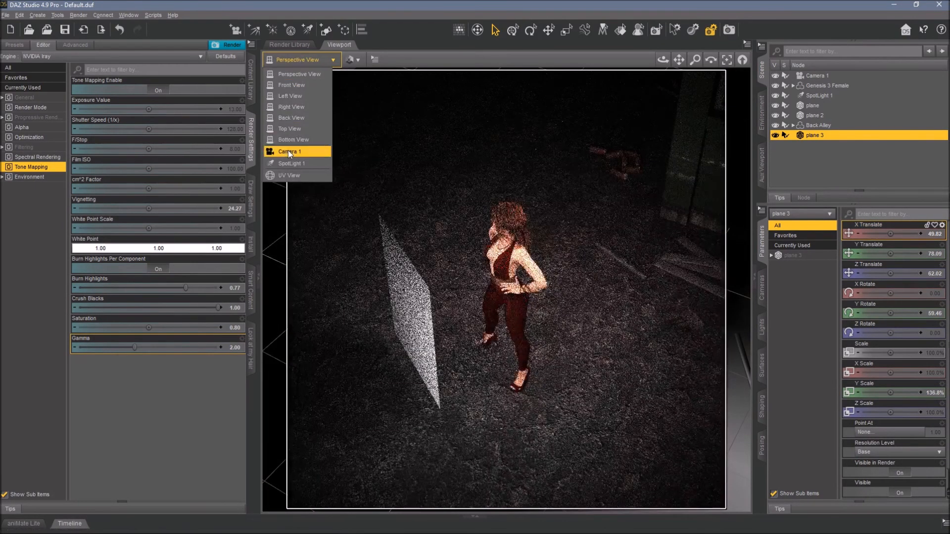
click(289, 152)
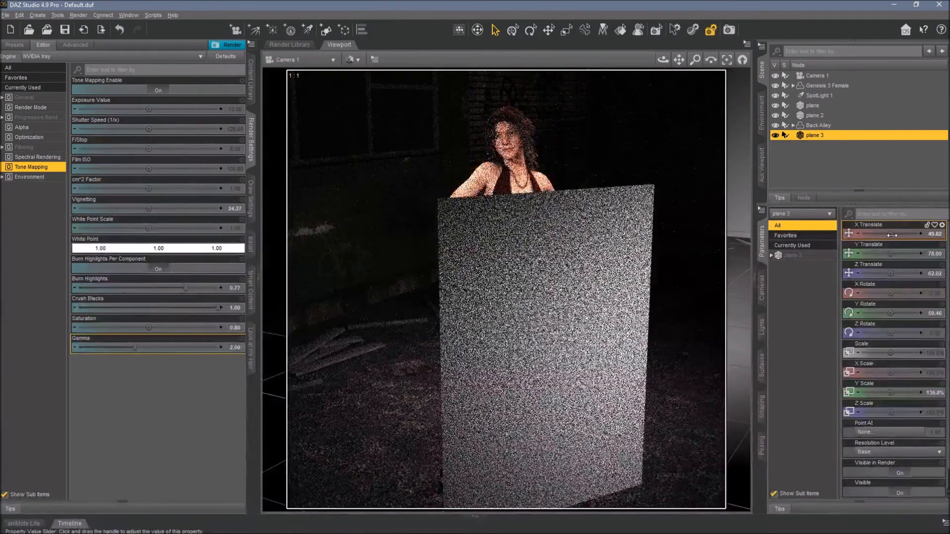
drag(878, 235, 895, 235)
drag(889, 274, 899, 274)
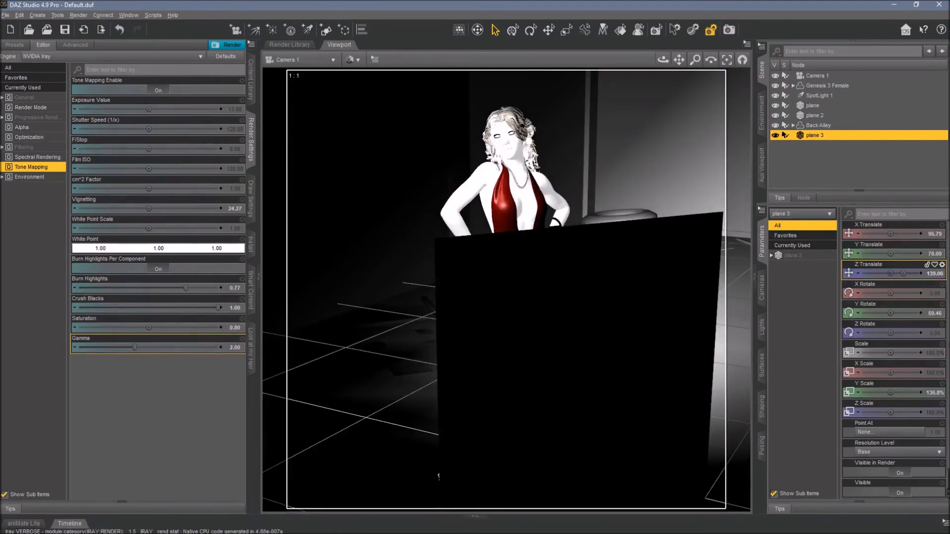
drag(891, 234, 894, 234)
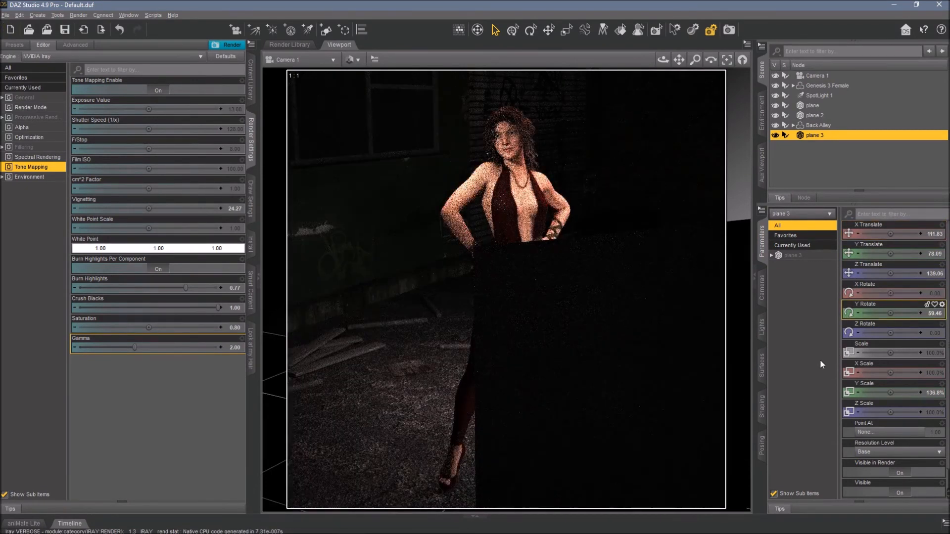
Convert plane 3's surface to the emissive Iray Uber shader with the preset script.
click(763, 380)
click(793, 264)
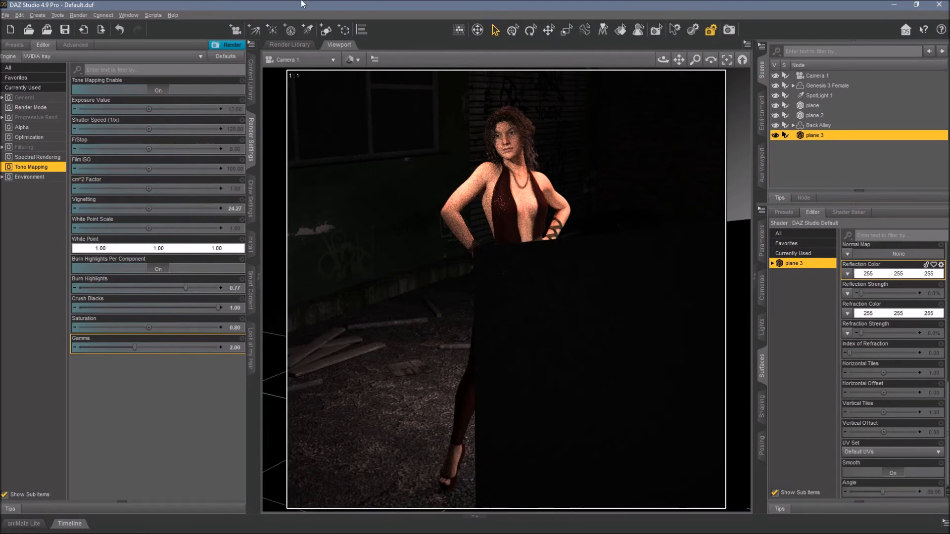
click(153, 14)
click(161, 25)
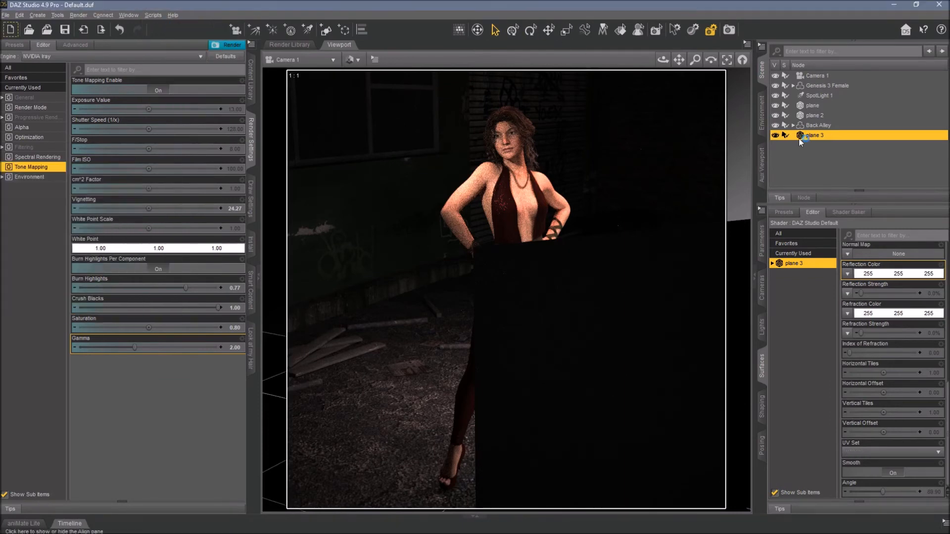
Lower the Cutout Opacity of plane 3's surface to 0.0000.
scroll(889, 388, down, 4)
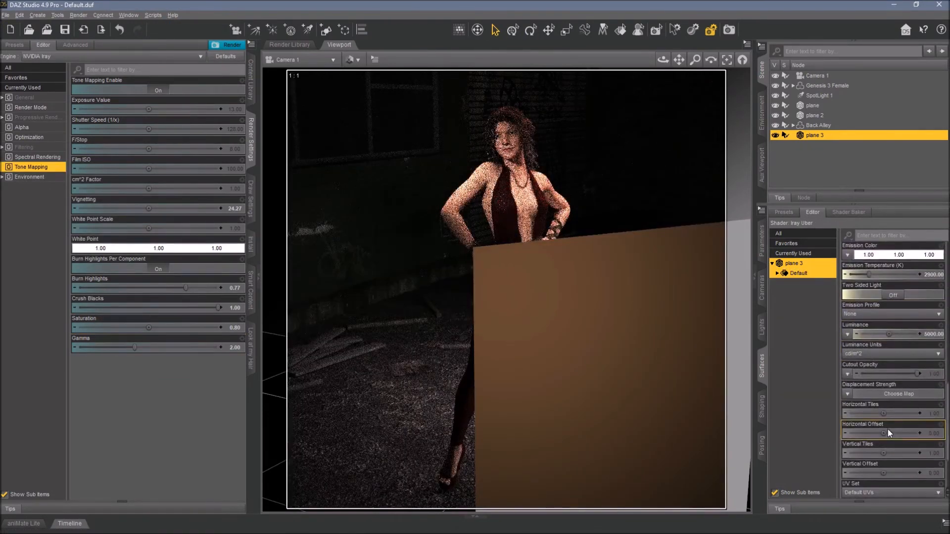
click(933, 374)
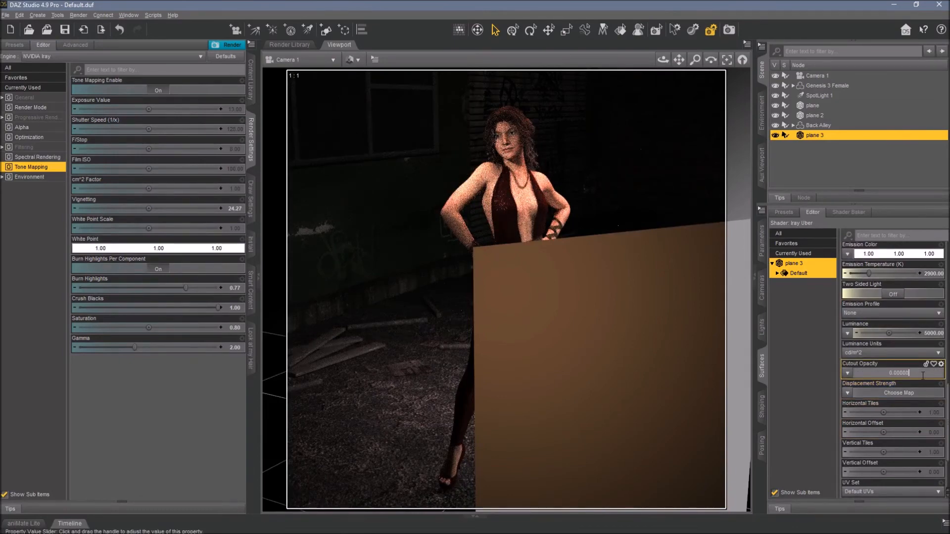
key(Return)
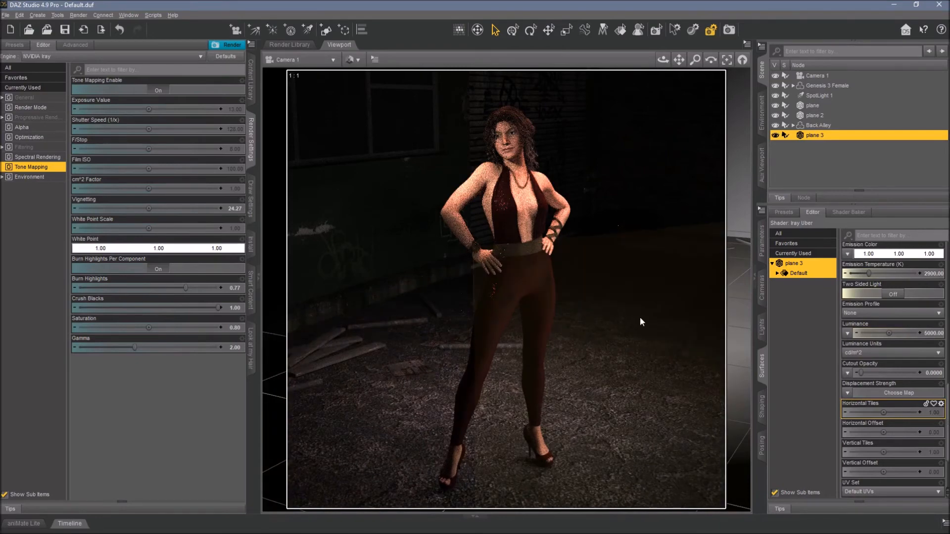
Turn on Two Sided Light for plane 3 and set its Emission Temperature to 6500 K.
click(891, 294)
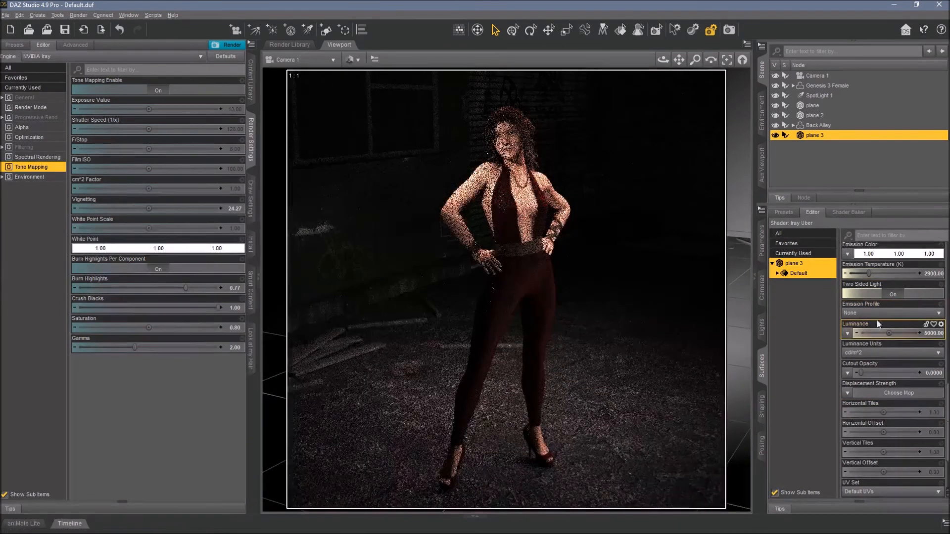
click(893, 274)
text(6500)
key(Return)
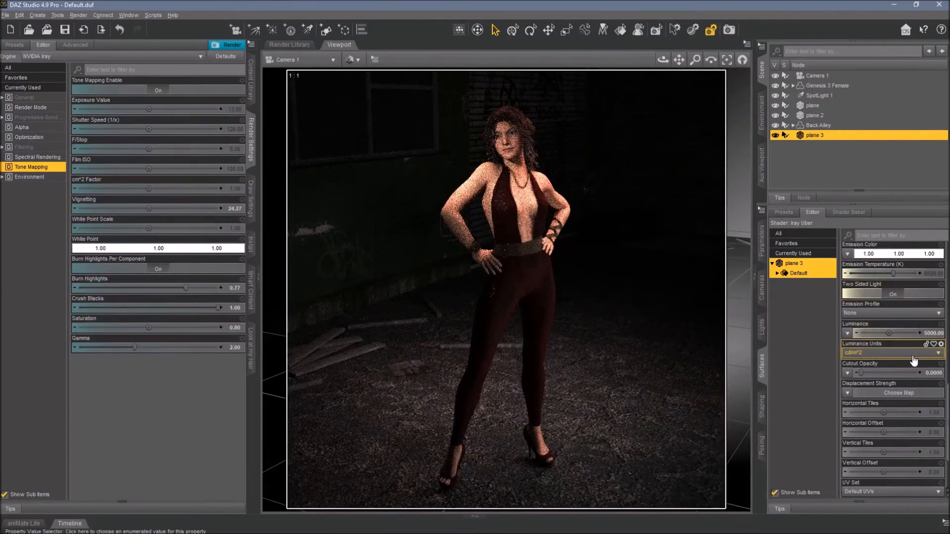
Change plane 3's Luminance Units to kcd/m^2 and set its Luminance to 250.
click(876, 347)
click(865, 371)
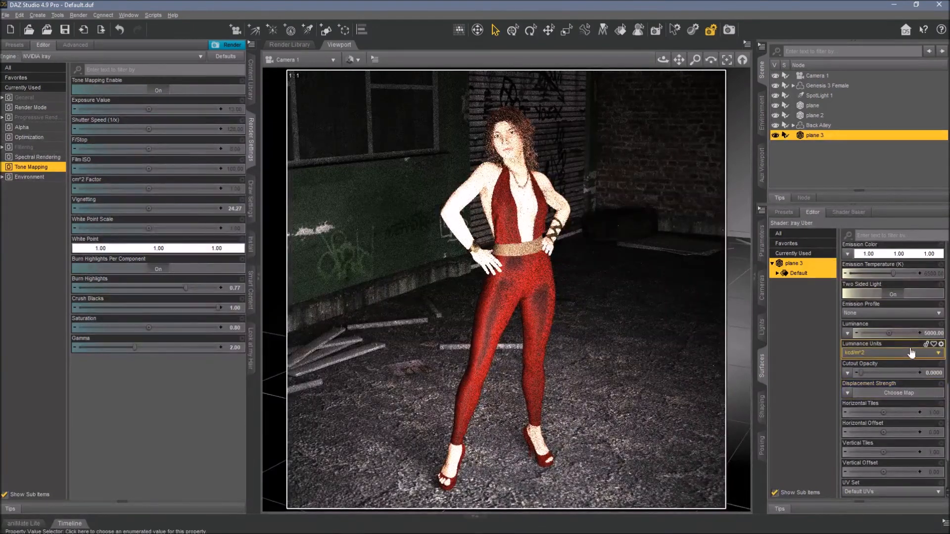
click(935, 334)
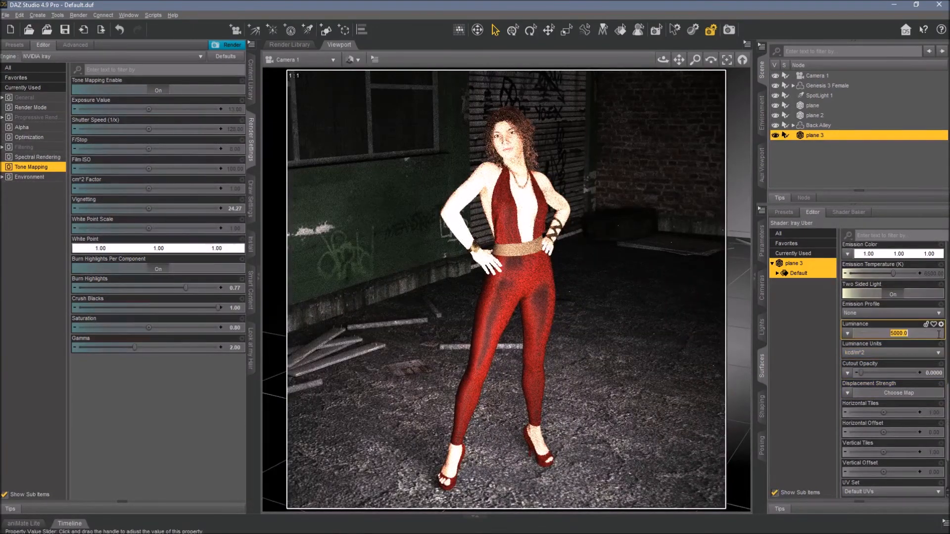
text(250)
key(Return)
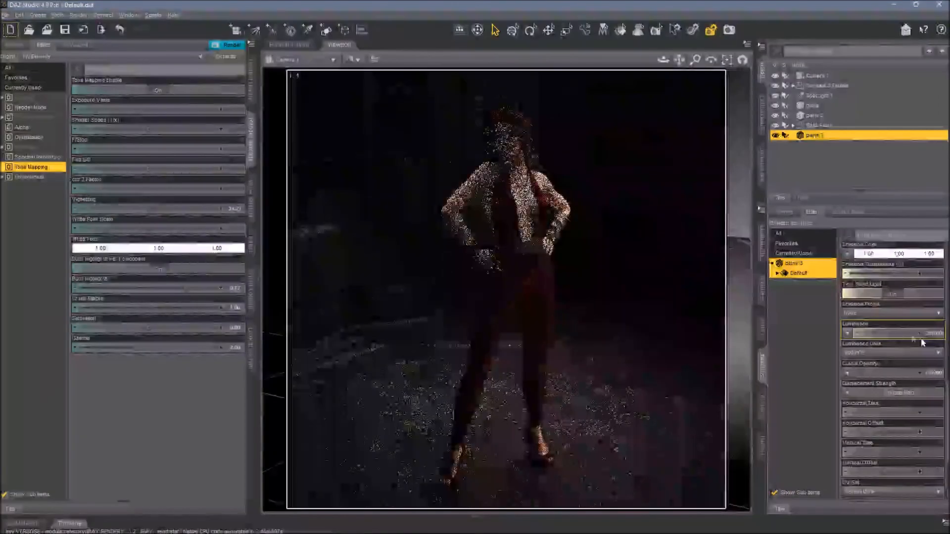
Raise plane 3's Luminance to 500 and finally to 900 kcd/m^2.
click(927, 332)
text(500)
key(Return)
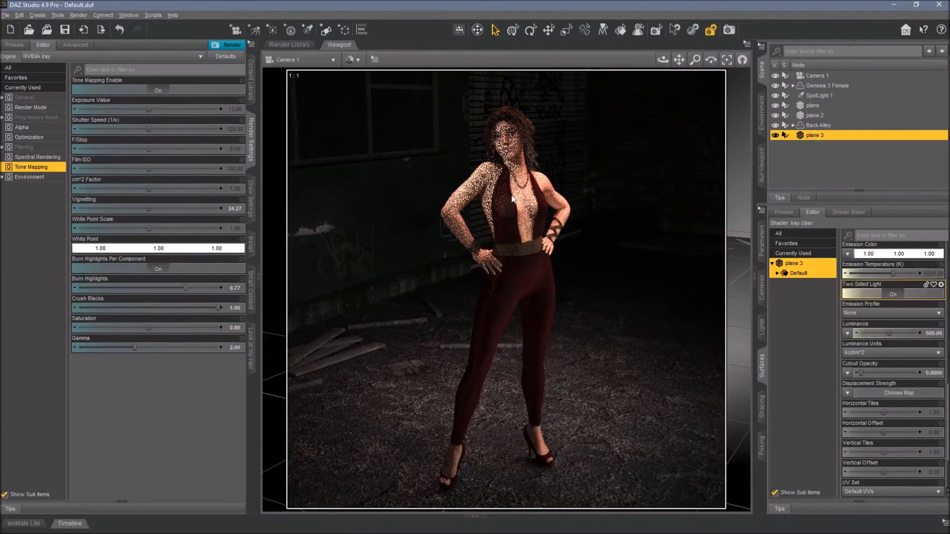
click(931, 333)
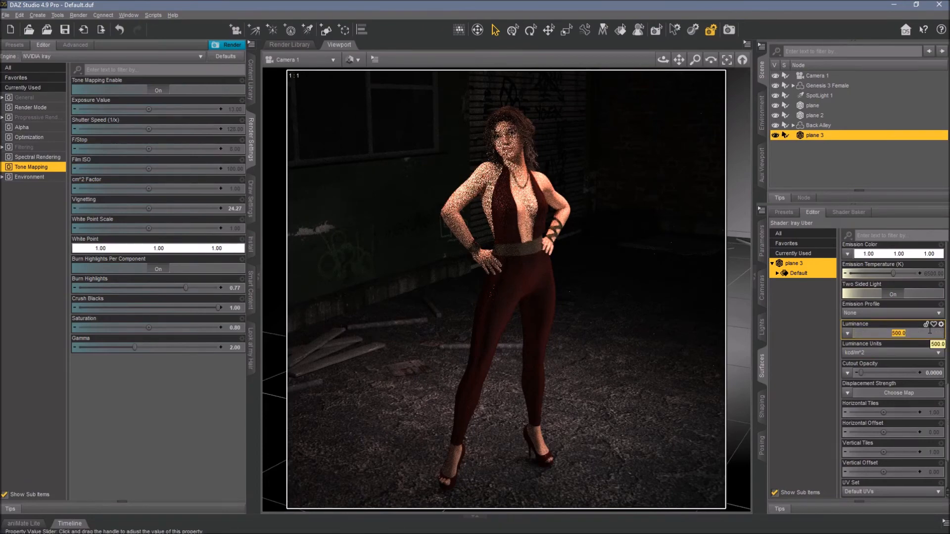
text(90)
key(Return)
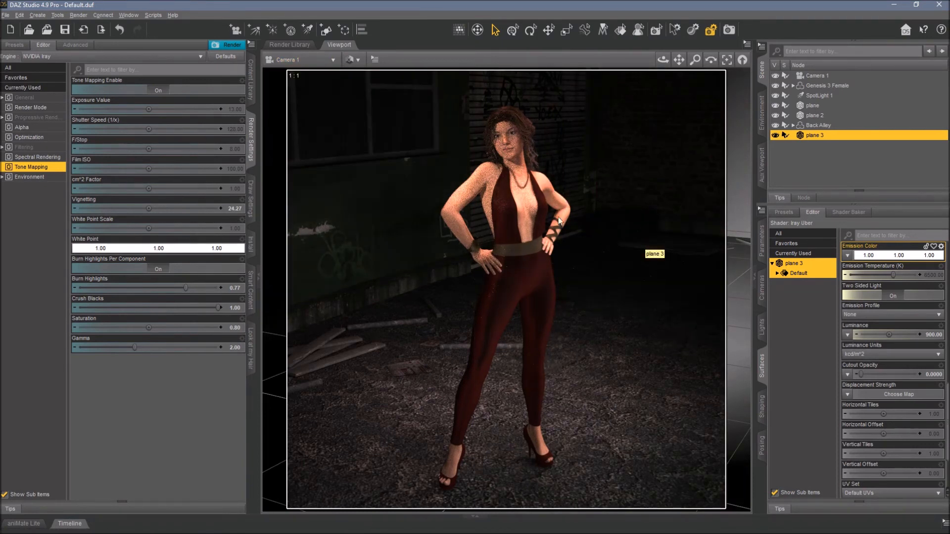
Rename the node named plane as top and plane 2 as right.
click(556, 271)
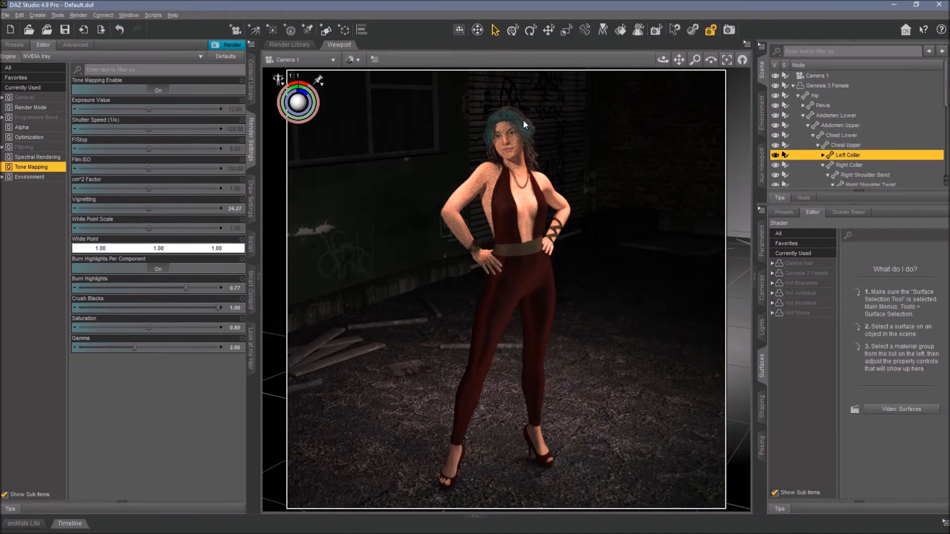
click(793, 86)
click(814, 106)
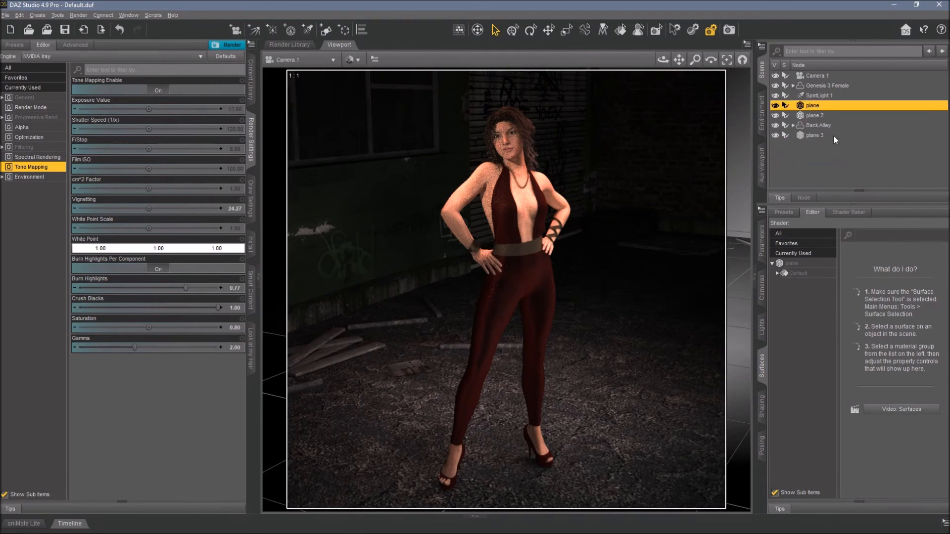
double_click(812, 107)
click(821, 117)
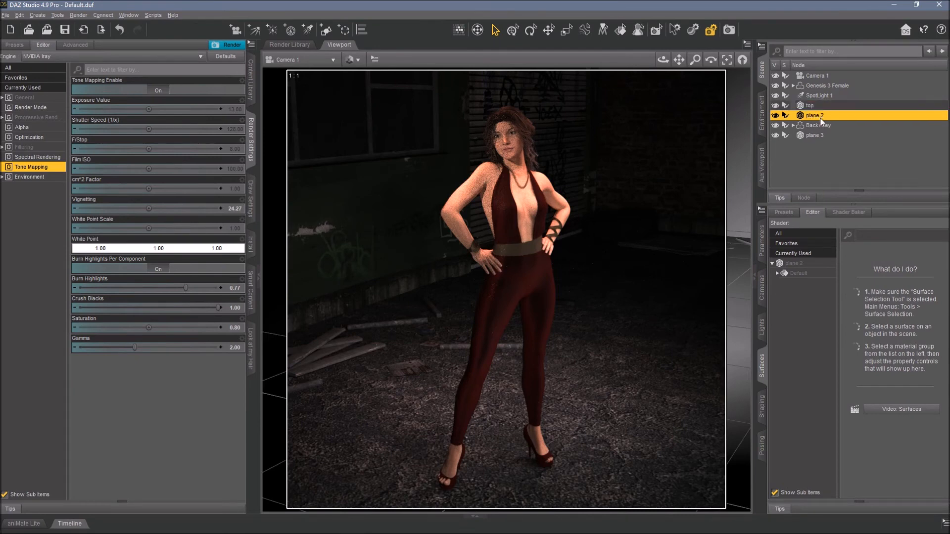
double_click(817, 116)
text(f)
key(Return)
Rename plane 3 as front.
click(812, 135)
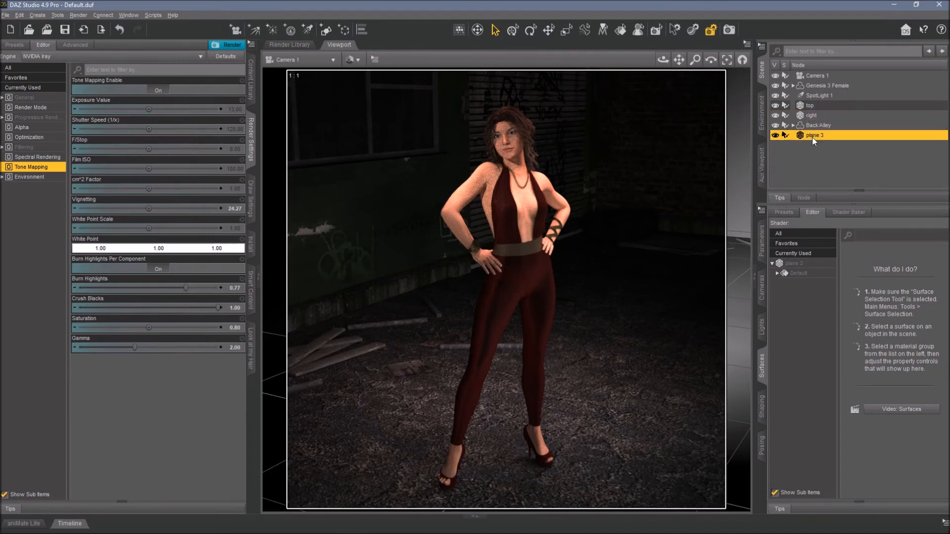
double_click(812, 136)
text(front)
key(Return)
Set the Luminance of the top plane's surface to 1800 kcd/m^2.
click(822, 106)
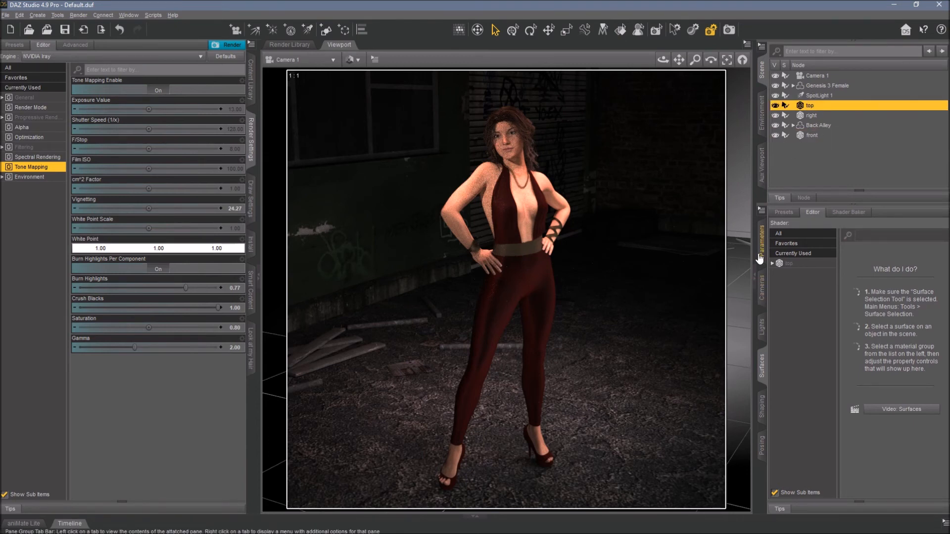
click(810, 264)
click(932, 334)
text(1800)
key(Return)
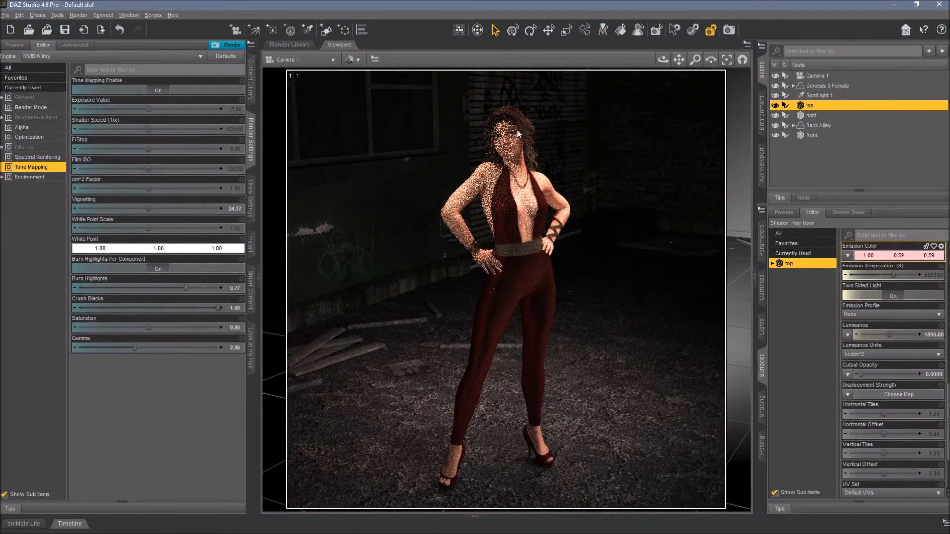
Set SpotLight 1's Luminous Flux to 6500 lumens.
click(827, 96)
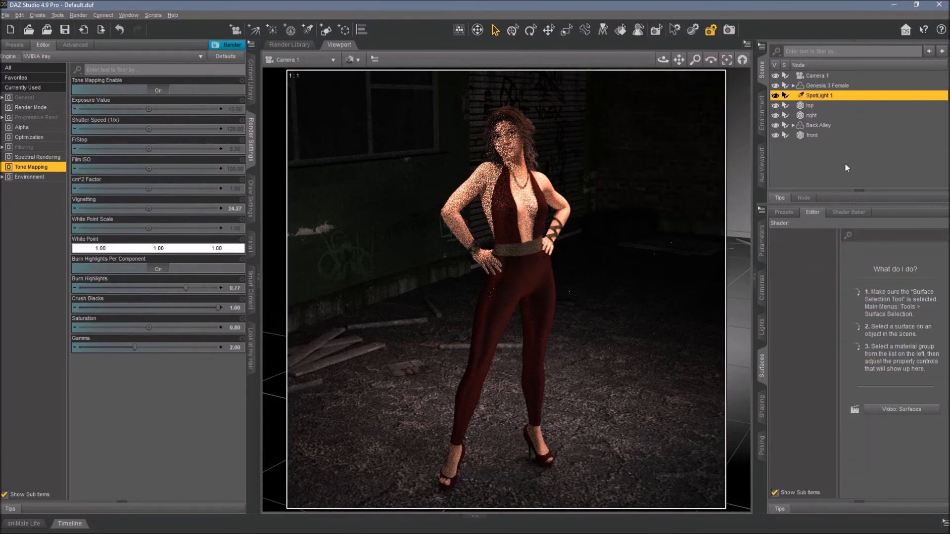
click(762, 327)
click(930, 463)
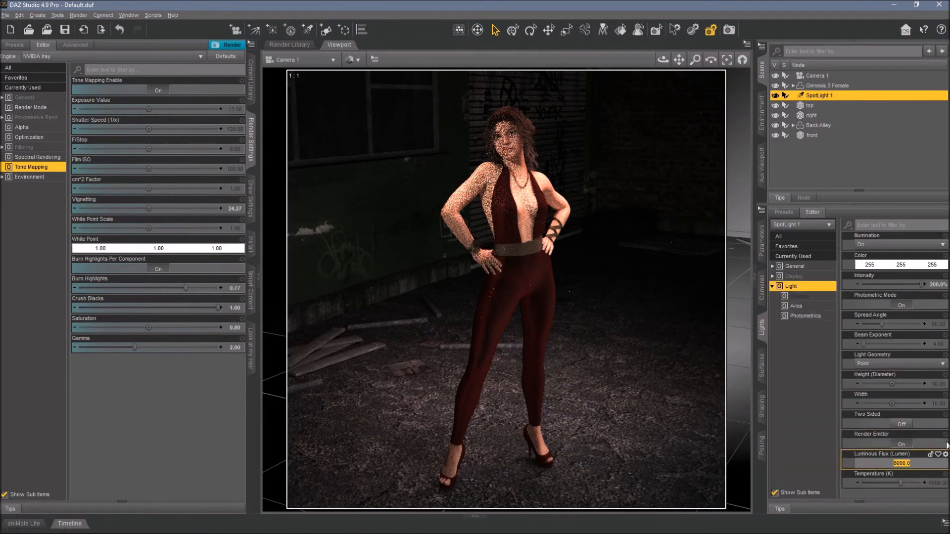
text(6500)
key(Return)
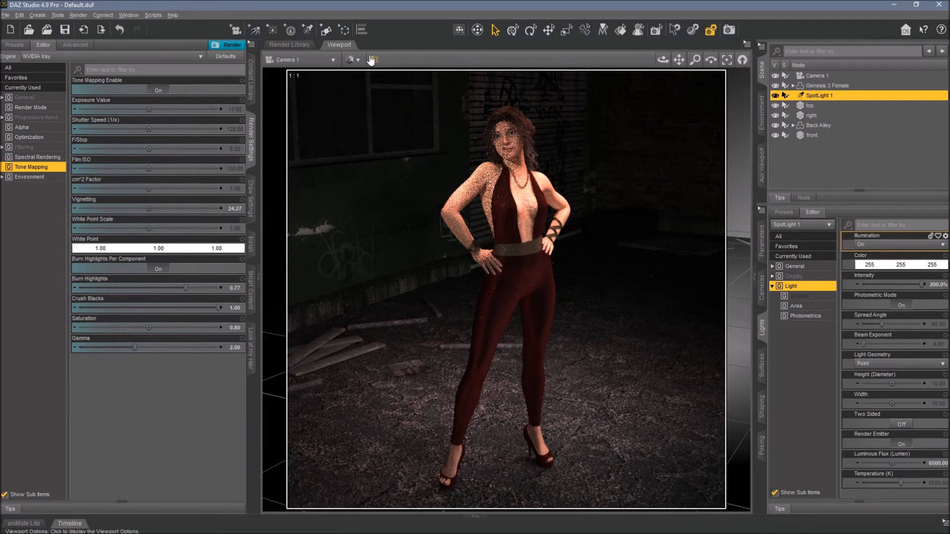
Switch the viewport to Texture Shaded and set the render size to 800 by 800 pixels.
click(353, 60)
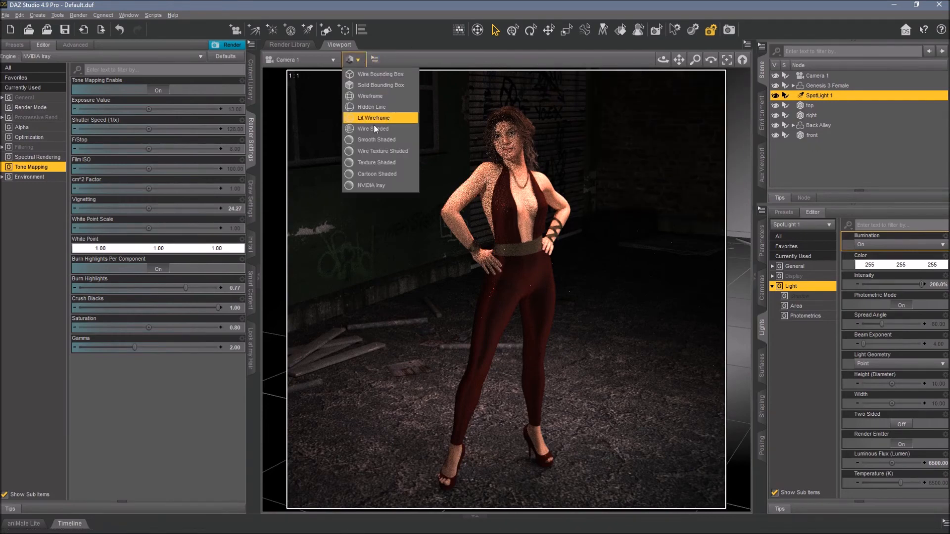
click(374, 164)
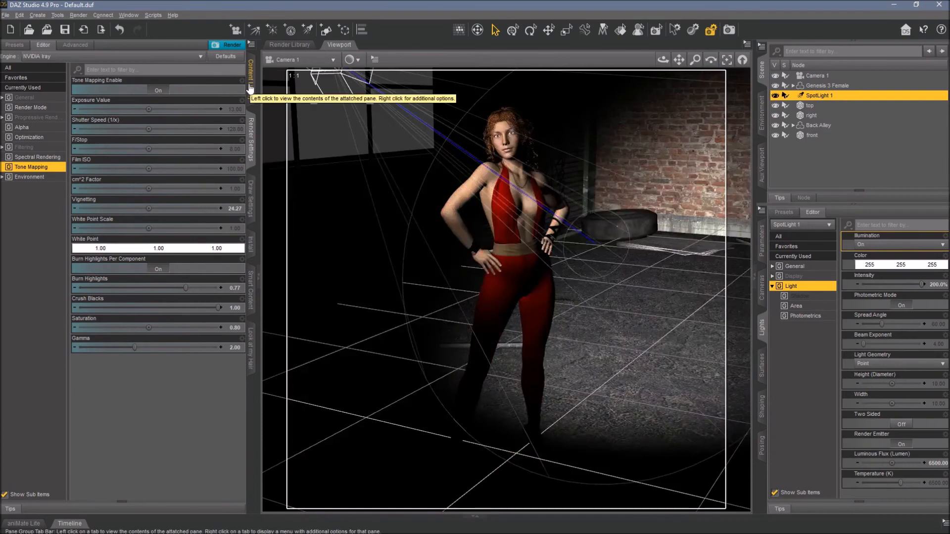
click(11, 67)
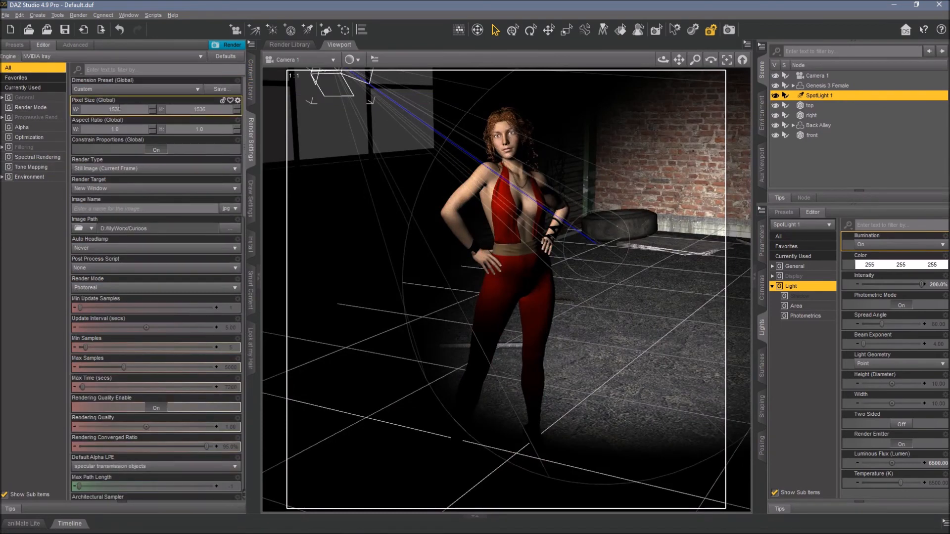
click(128, 109)
text(800)
key(Return)
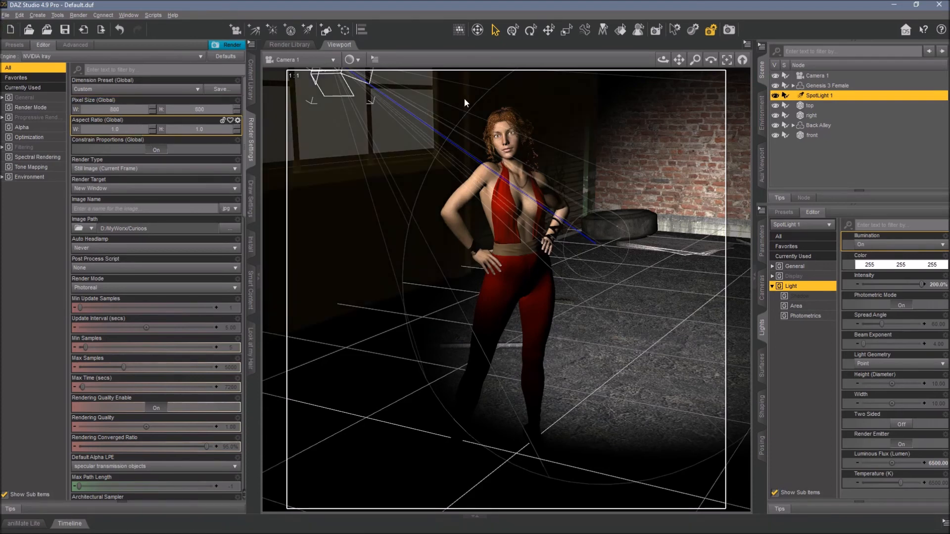
Run a test render of the Camera 1 view, enlarge the render window to inspect the image, and close it unsaved.
click(729, 31)
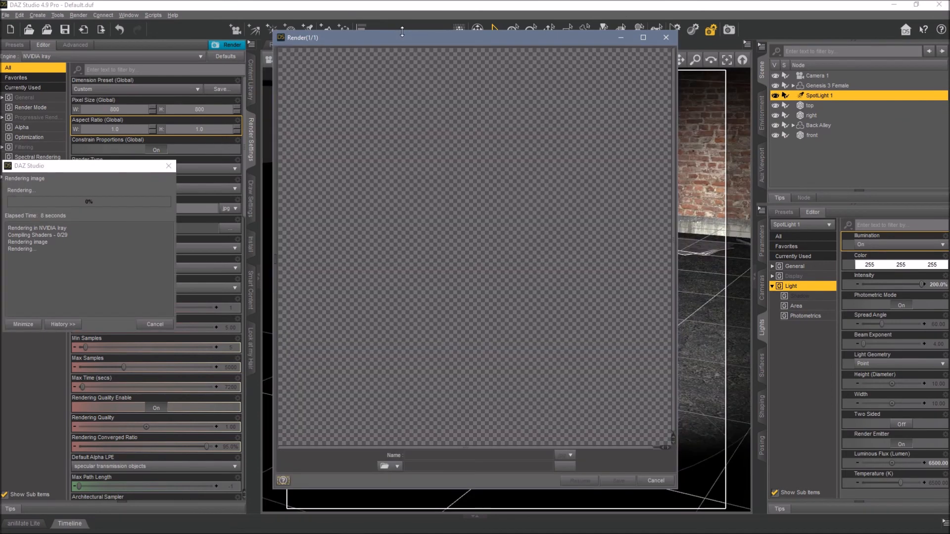
double_click(407, 30)
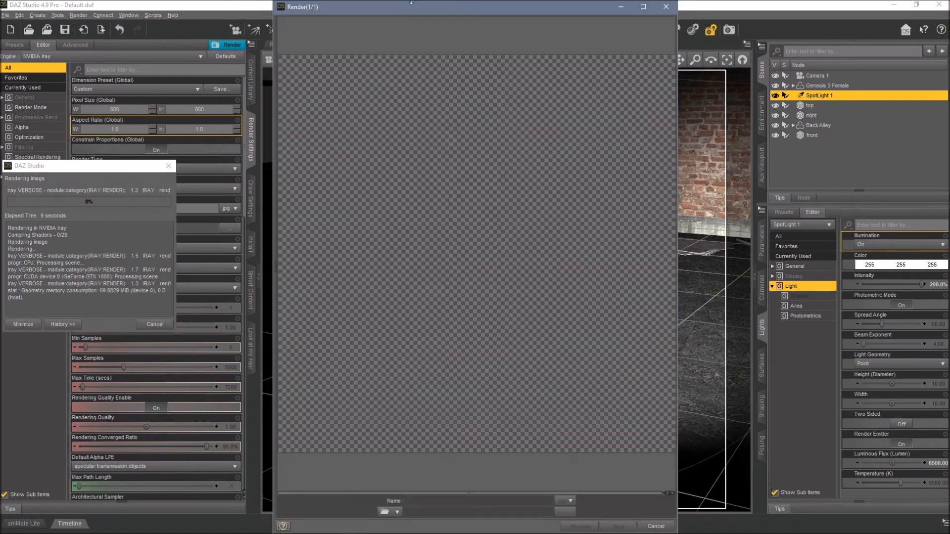
drag(273, 120, 245, 129)
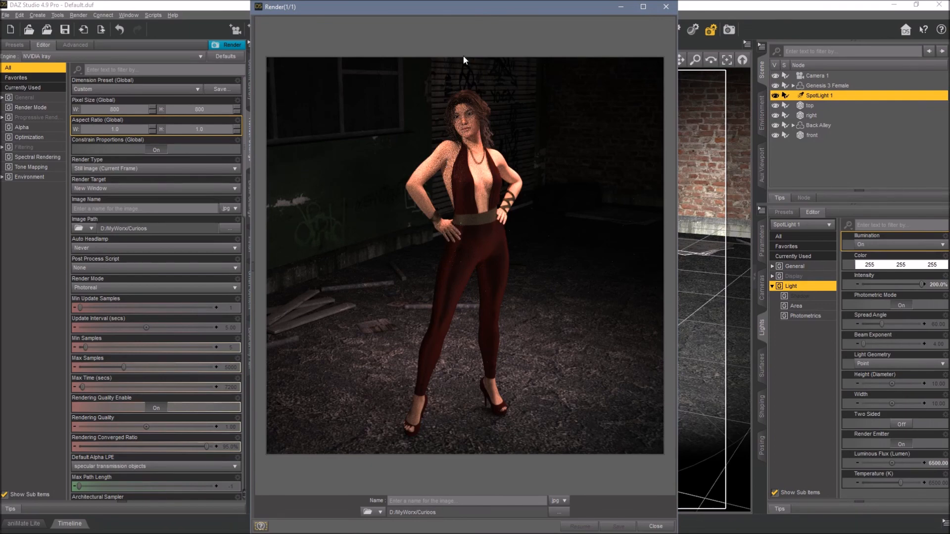
click(655, 527)
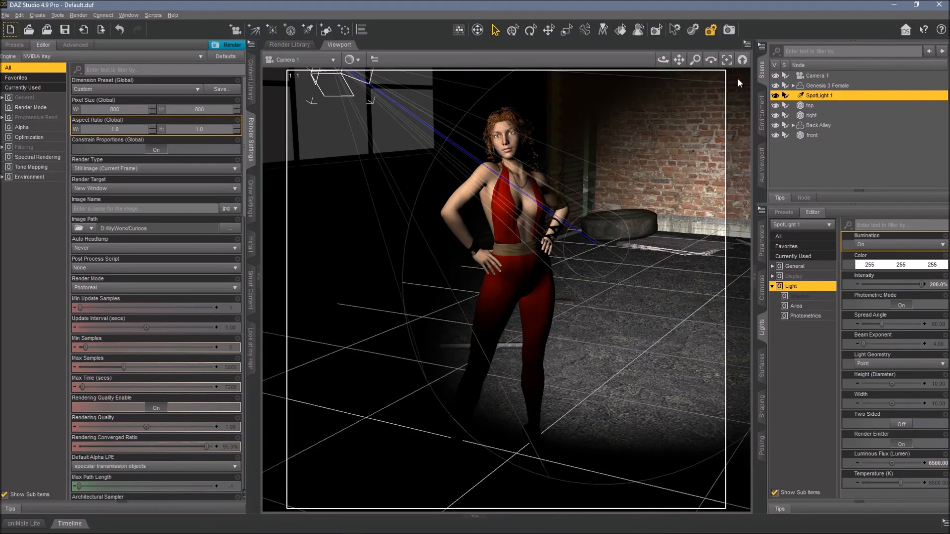
Look through SpotLight 1 and orbit and pan it to light the figure's face and upper body from the front.
click(292, 60)
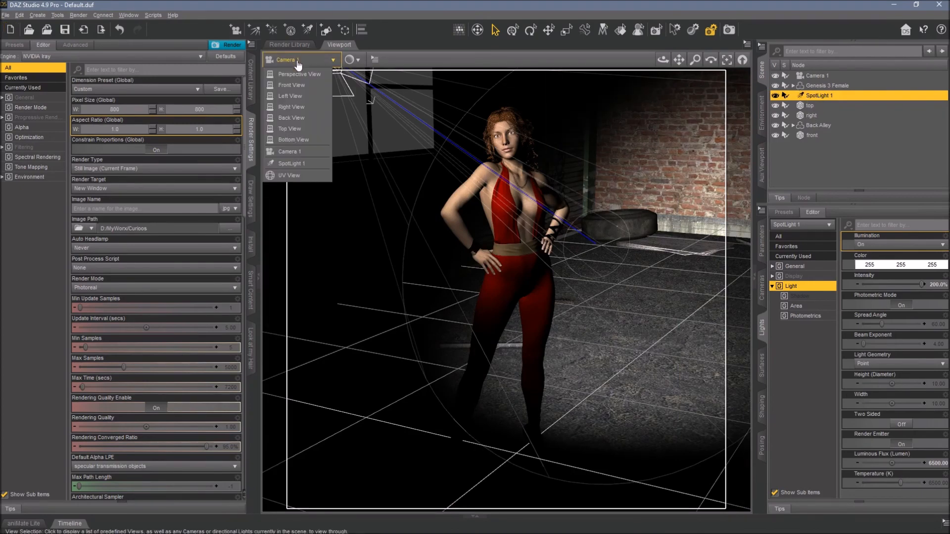
click(293, 164)
drag(664, 61, 699, 80)
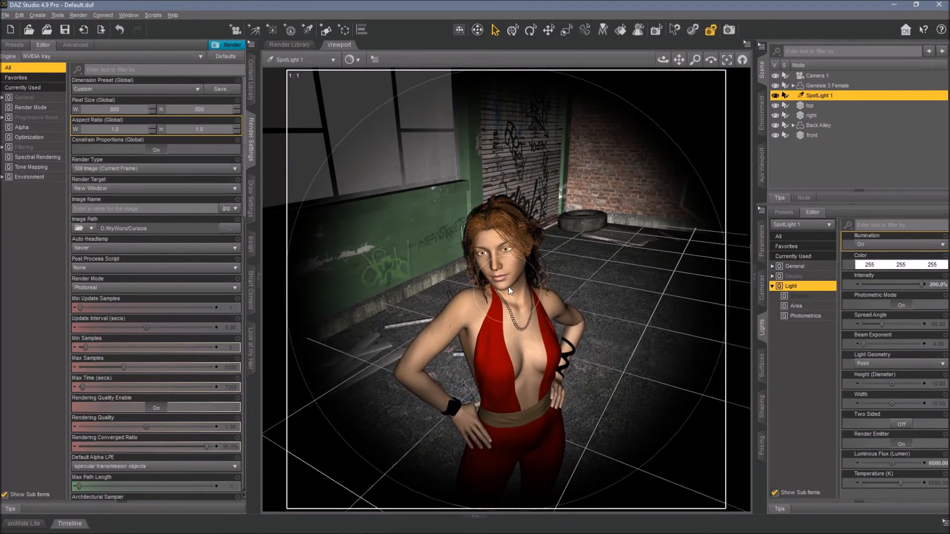
drag(679, 60, 673, 39)
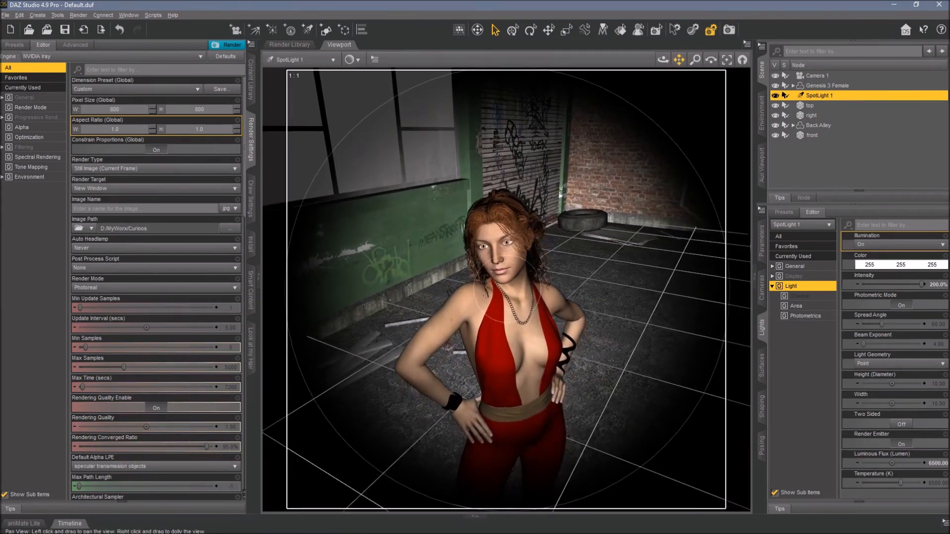
Return to the Camera 1 view and switch the viewport to the NVIDIA Iray preview.
click(296, 60)
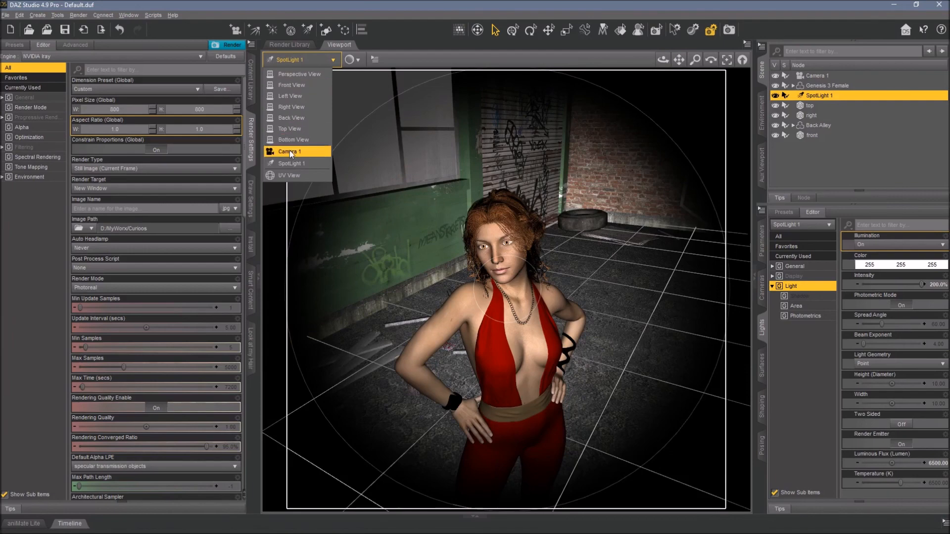
click(290, 150)
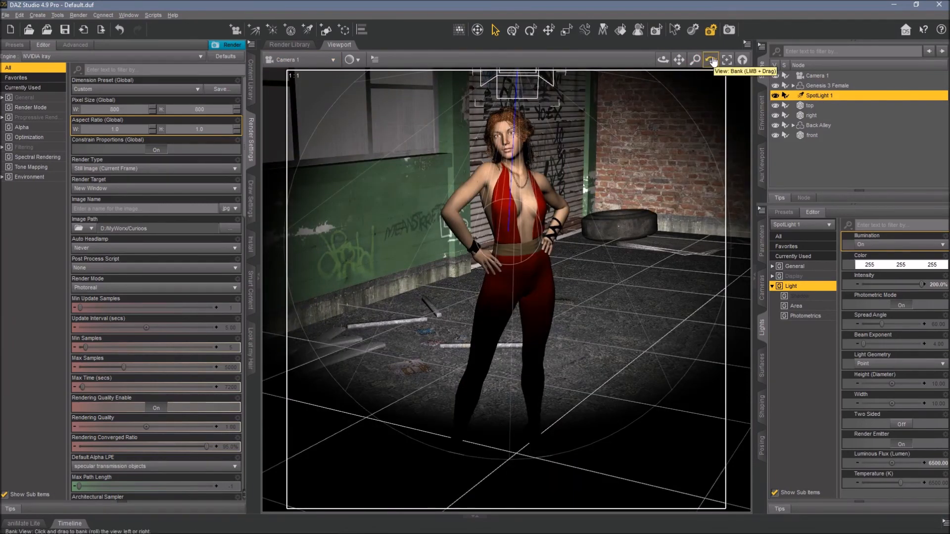
click(350, 60)
click(350, 185)
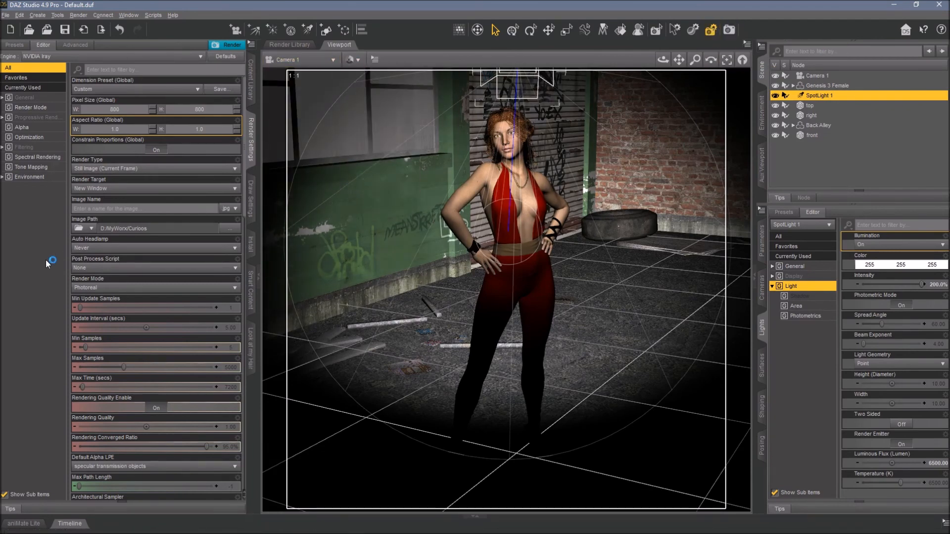